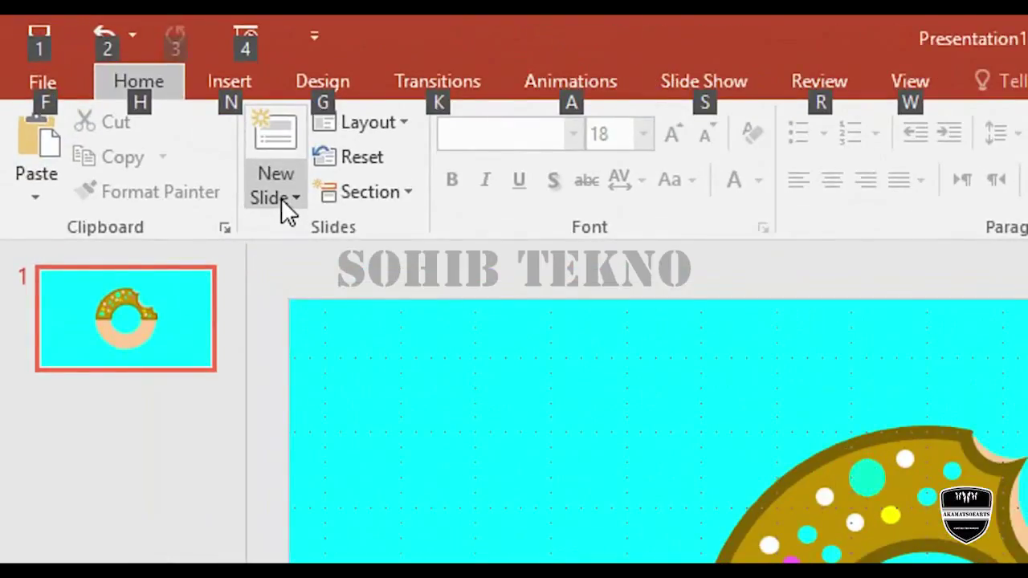
Step: Add a blank second slide and fill its background with the recently used aqua colour
click(142, 107)
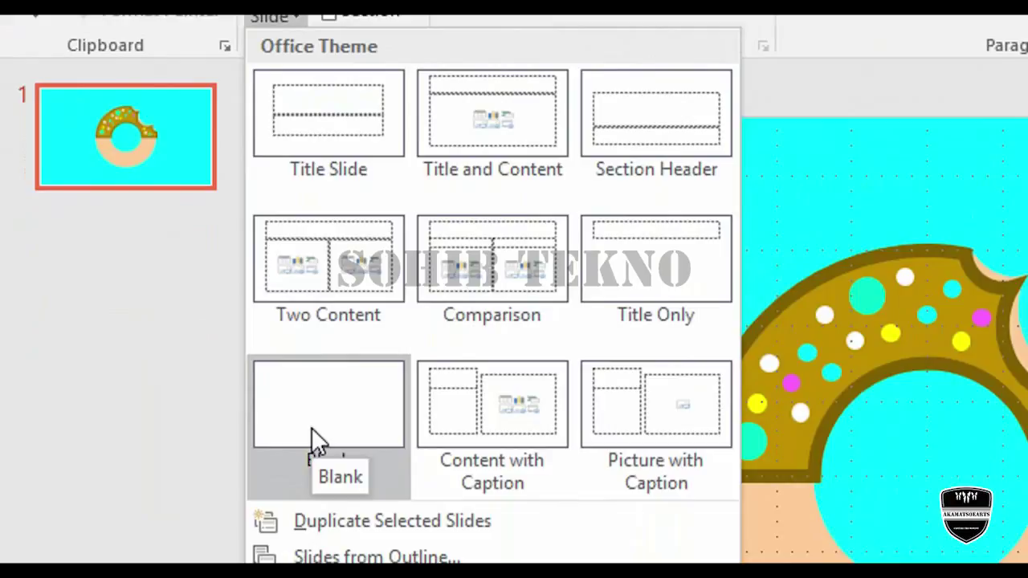
click(312, 427)
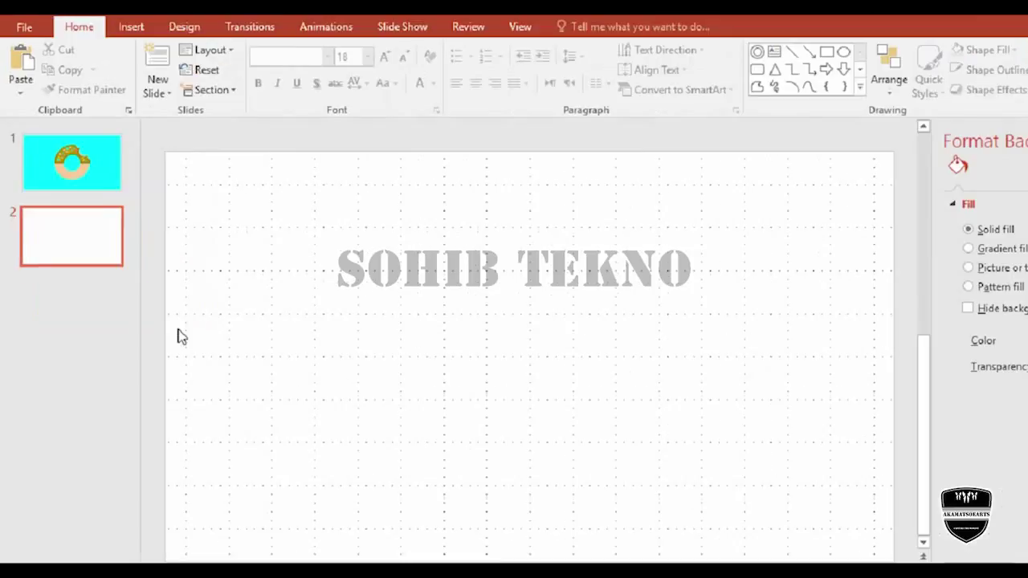
key(alt)
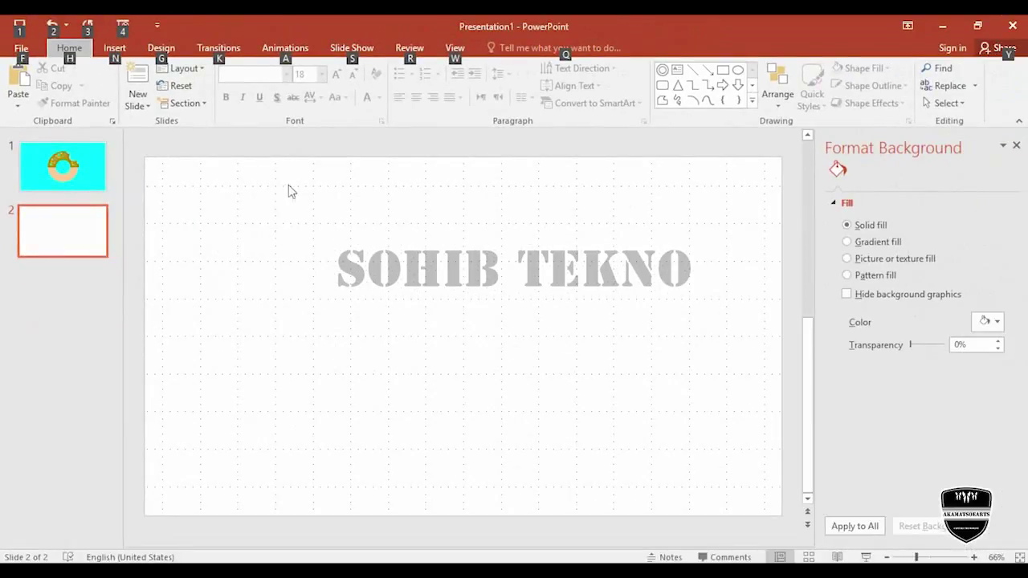
click(169, 51)
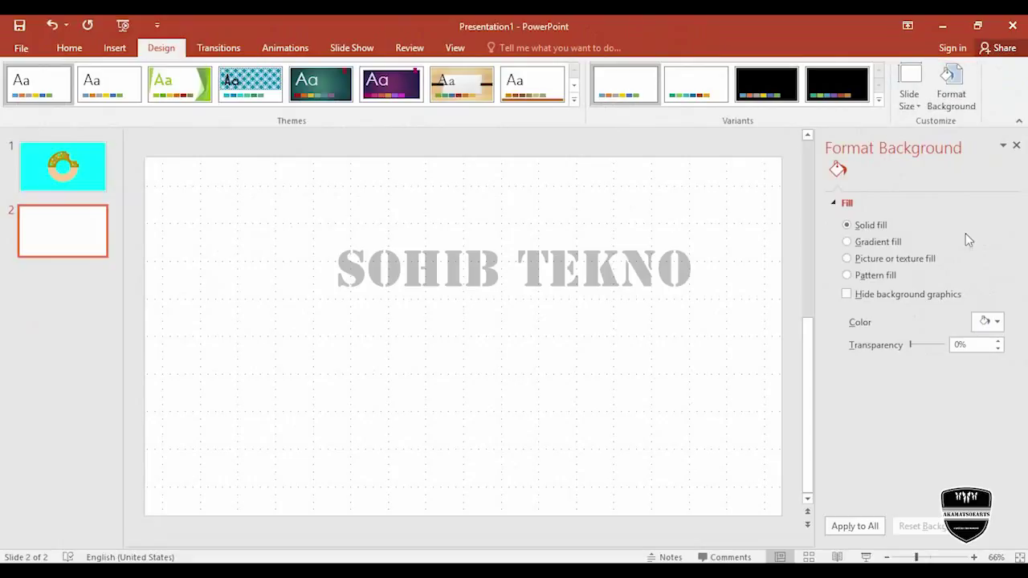
click(994, 326)
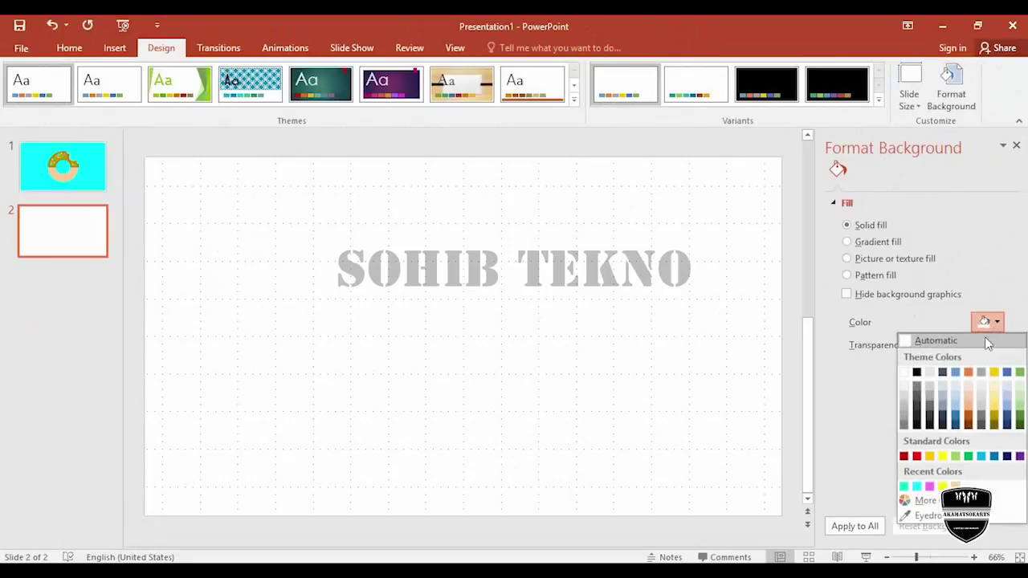
click(917, 488)
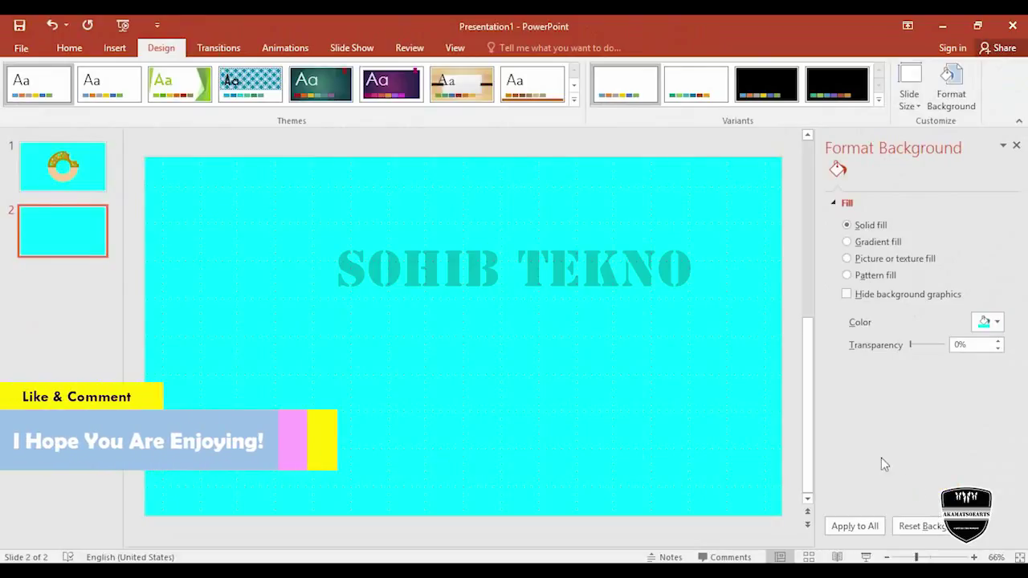
click(69, 48)
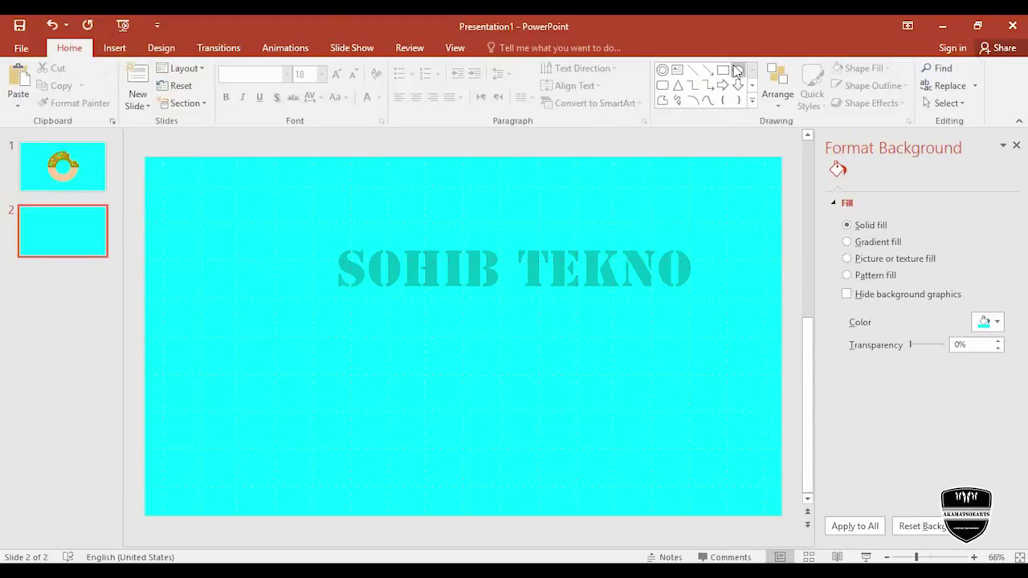
Step: Draw a donut shape and size it to 12 cm by 12 cm
click(661, 71)
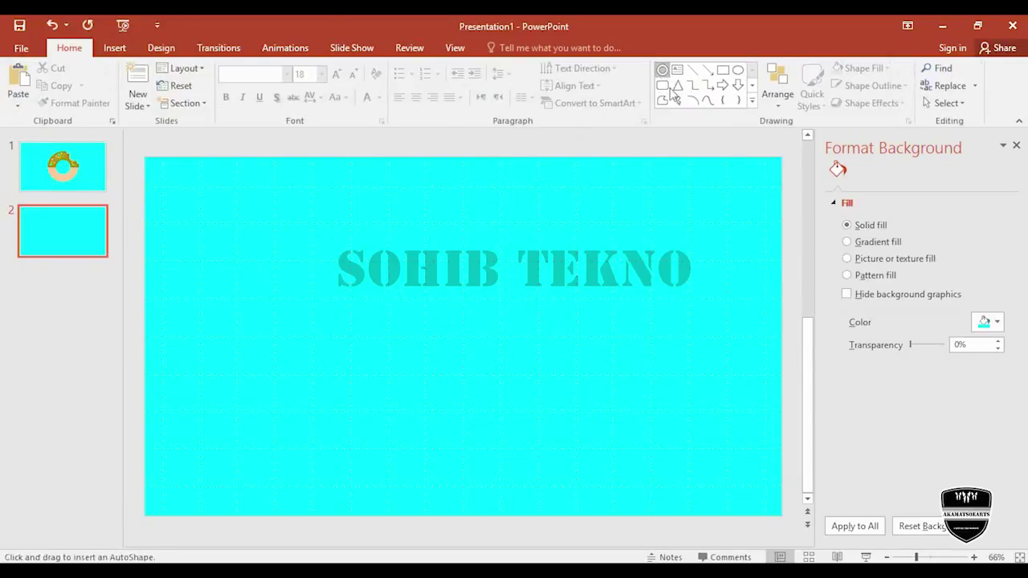
drag(304, 214, 592, 451)
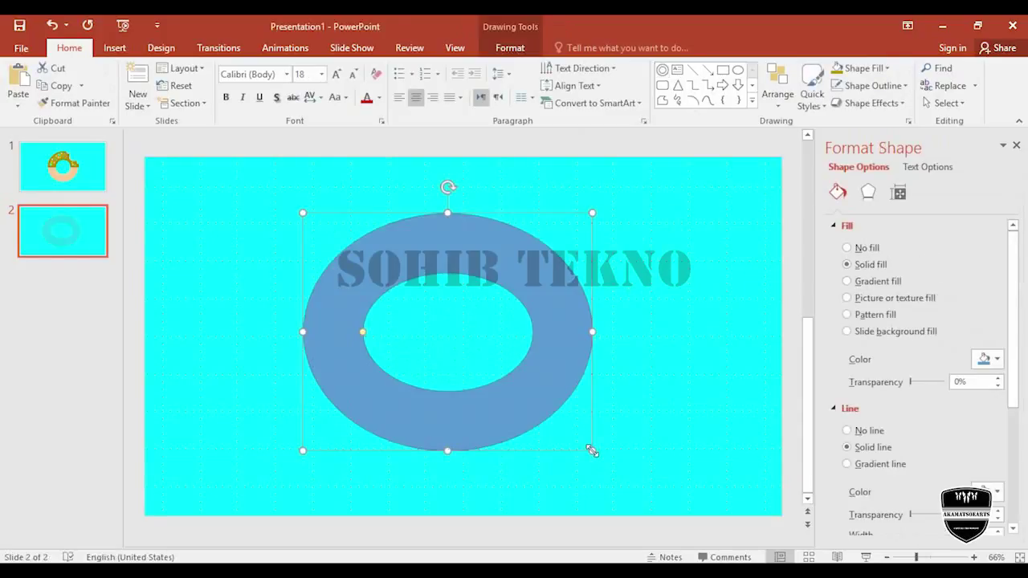
click(517, 50)
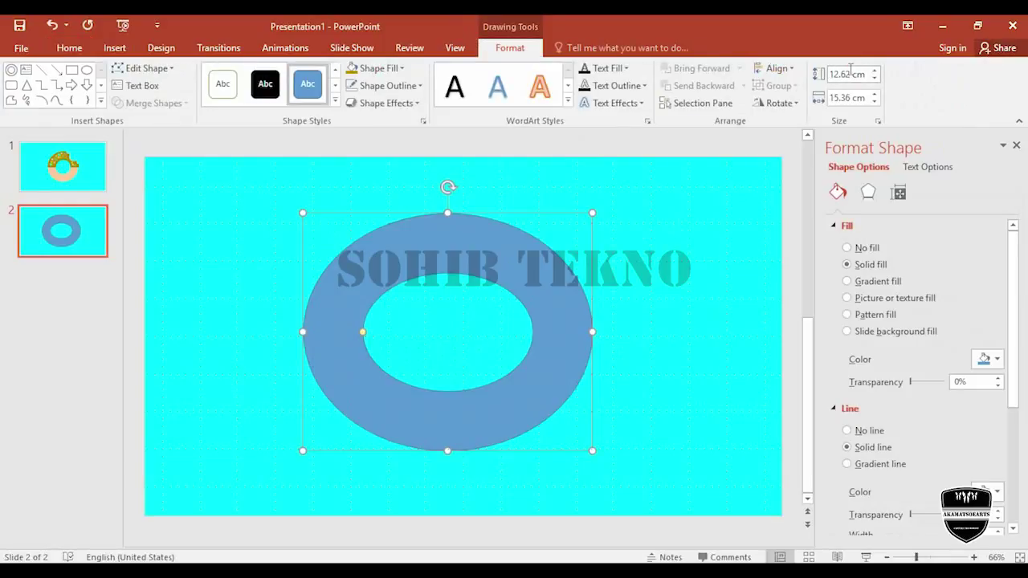
drag(840, 73, 851, 73)
key(ctrl+a)
text(12)
key(Return)
click(853, 98)
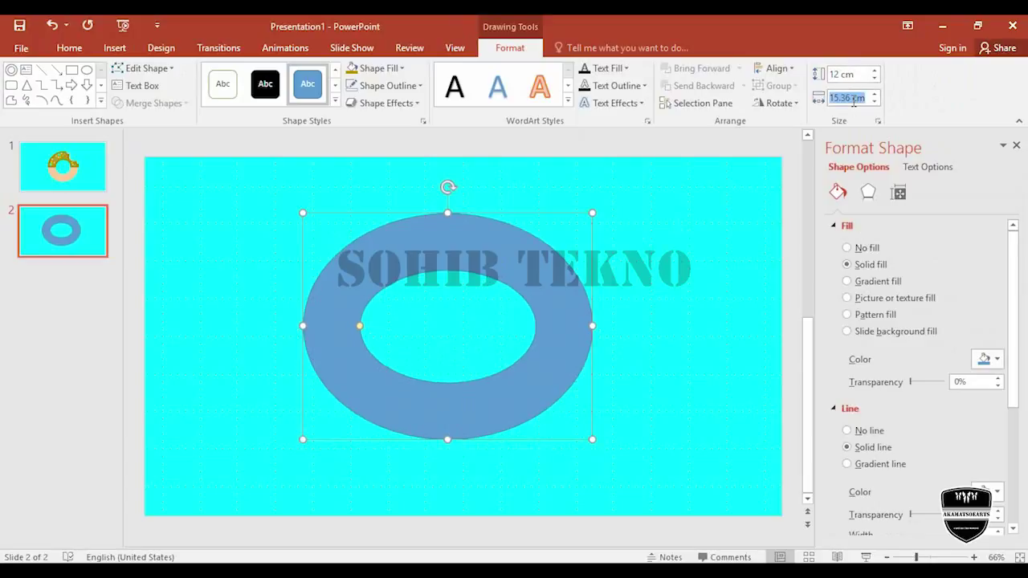
text(12)
key(Return)
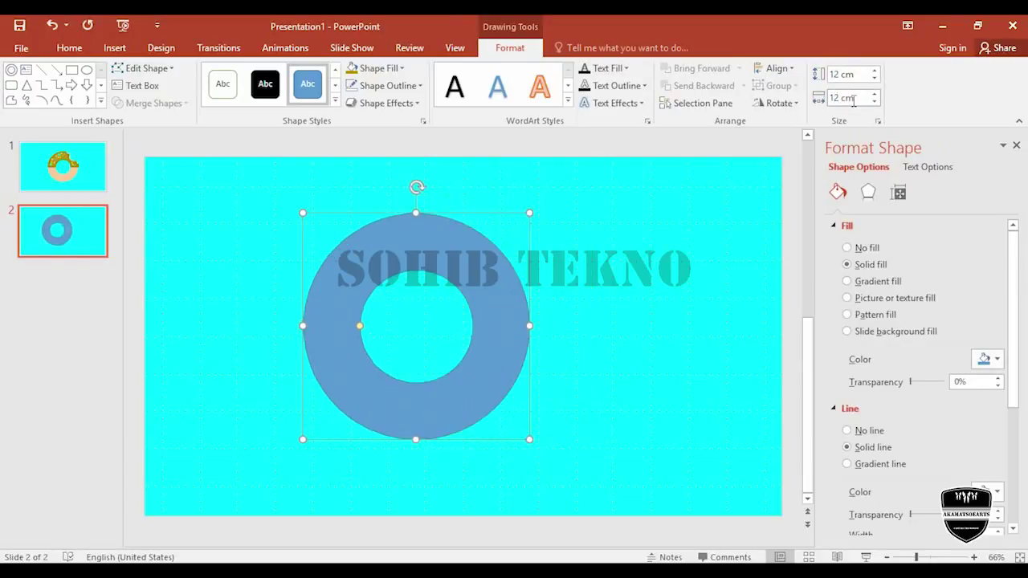
Step: Remove the ring's outline, fill it peach, move it left and place a copy on the right
click(421, 86)
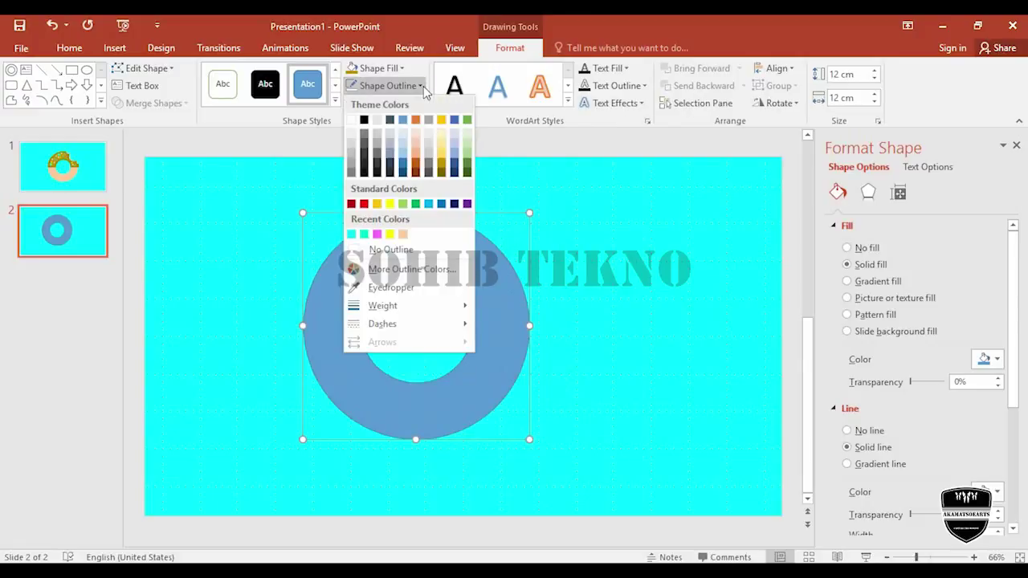
click(391, 249)
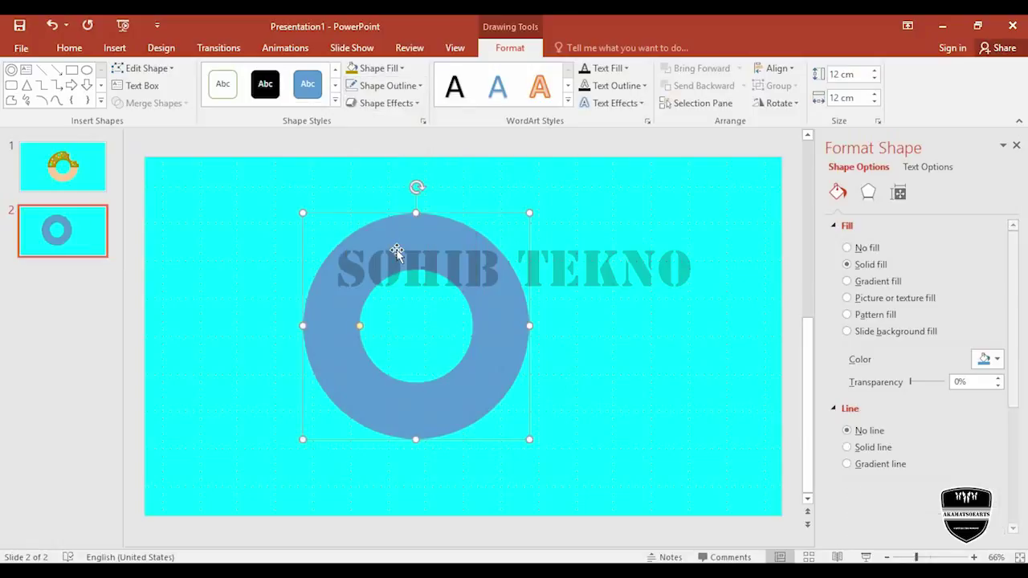
click(402, 69)
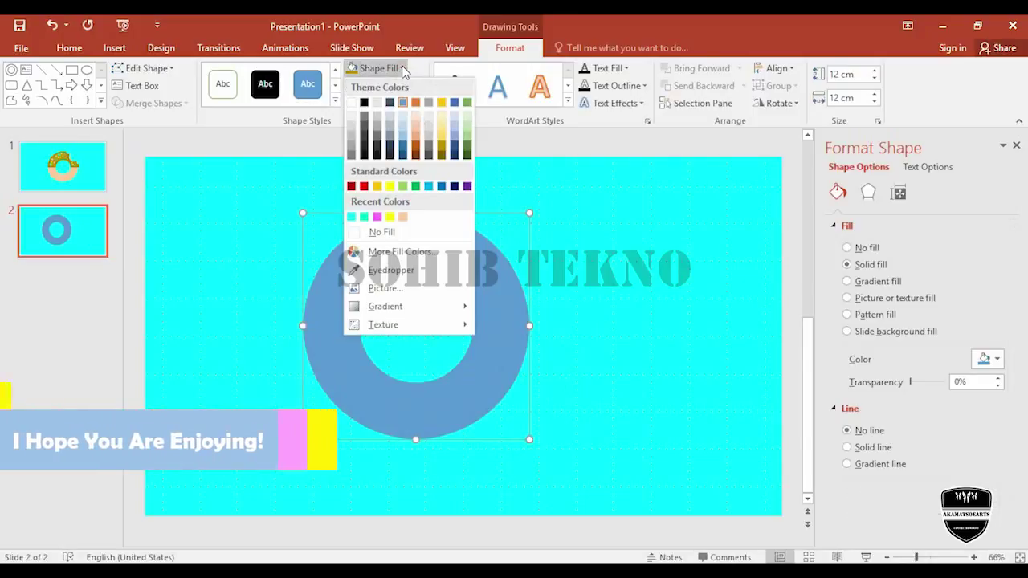
click(403, 217)
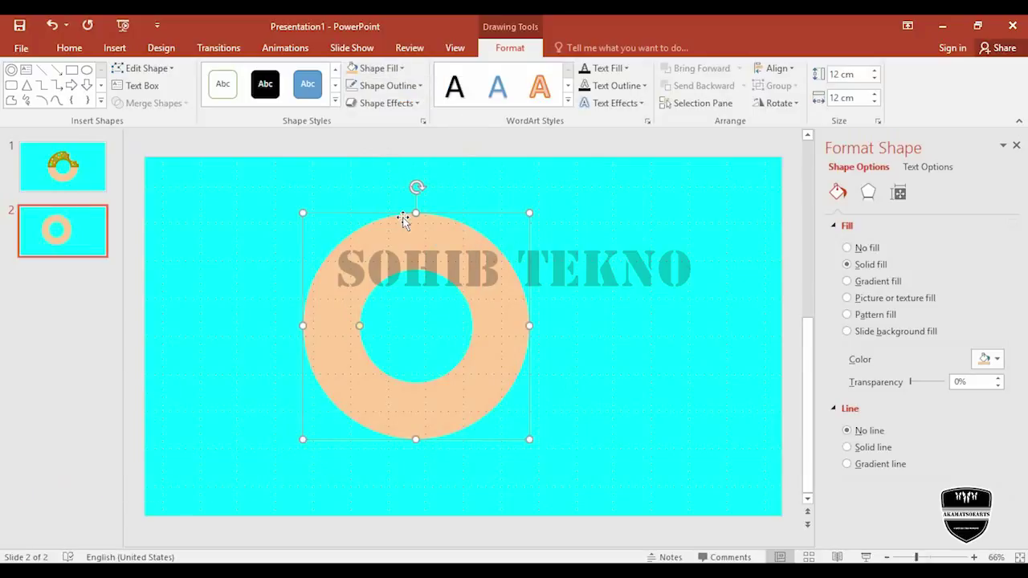
drag(462, 252, 356, 249)
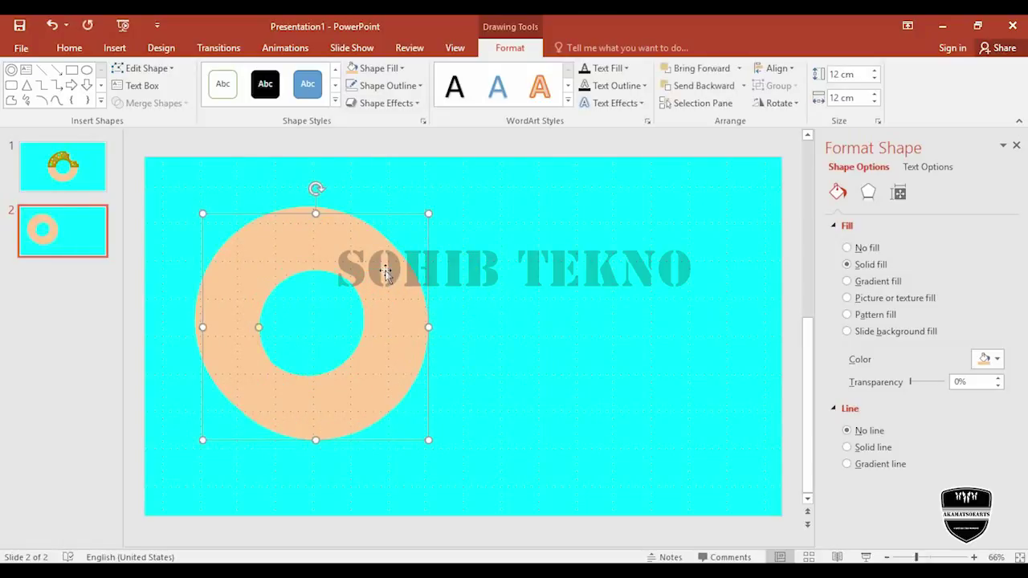
mouse_move(382, 265)
mouse_down()
mouse_move(502, 251)
mouse_move(679, 262)
mouse_up()
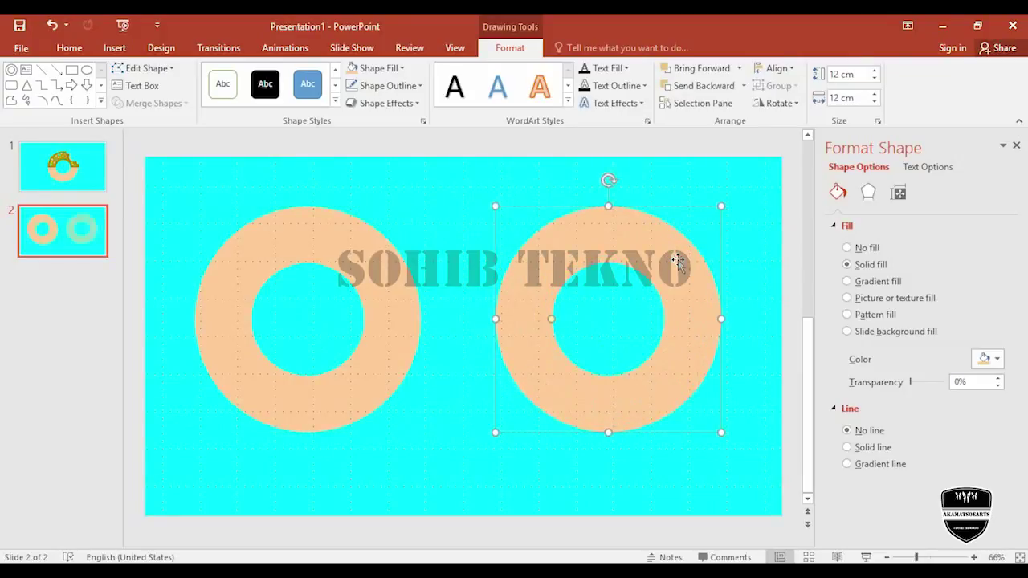
Step: Draw a rectangle covering the top half of the right-hand ring
click(452, 199)
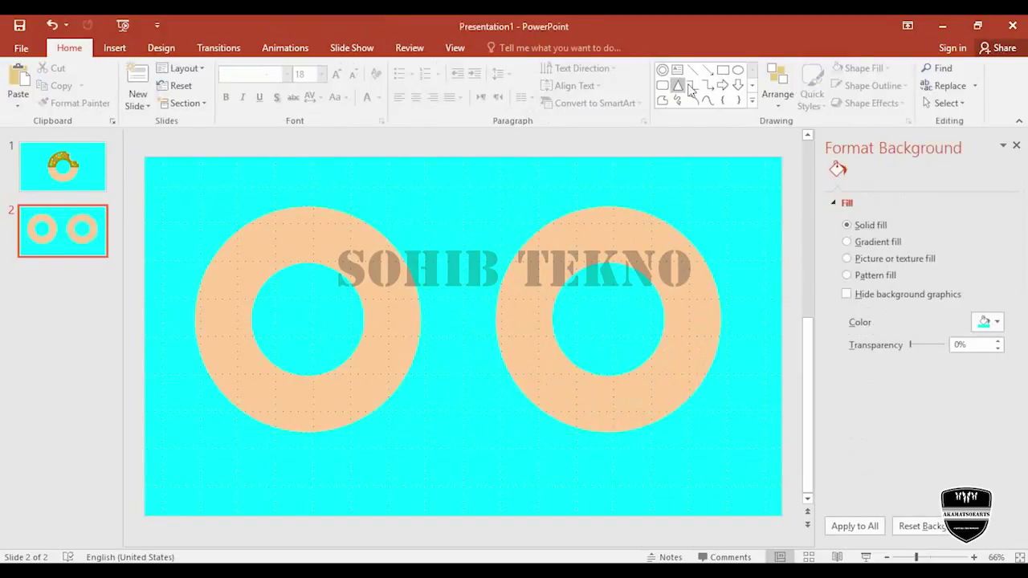
click(723, 70)
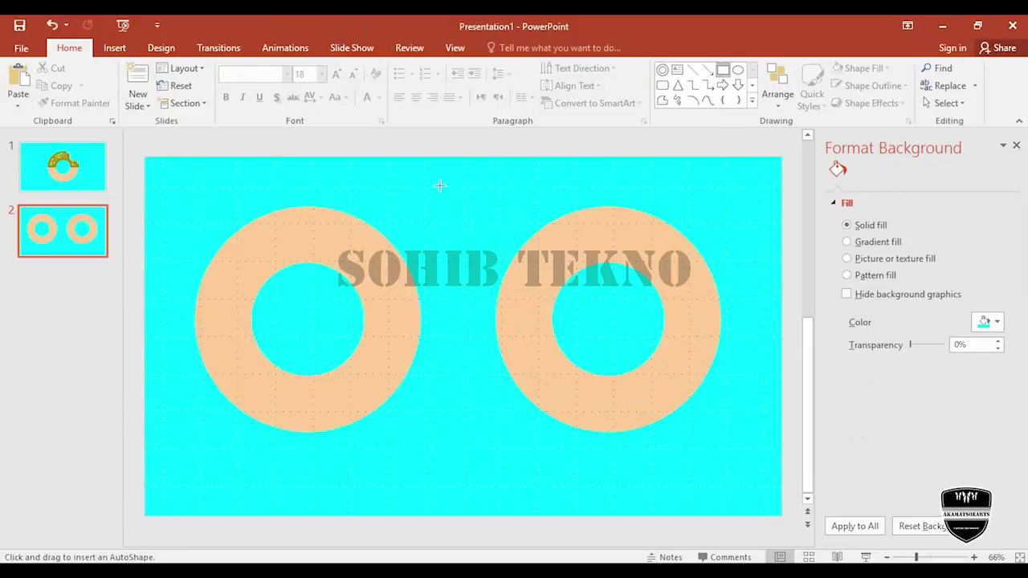
drag(439, 187, 766, 318)
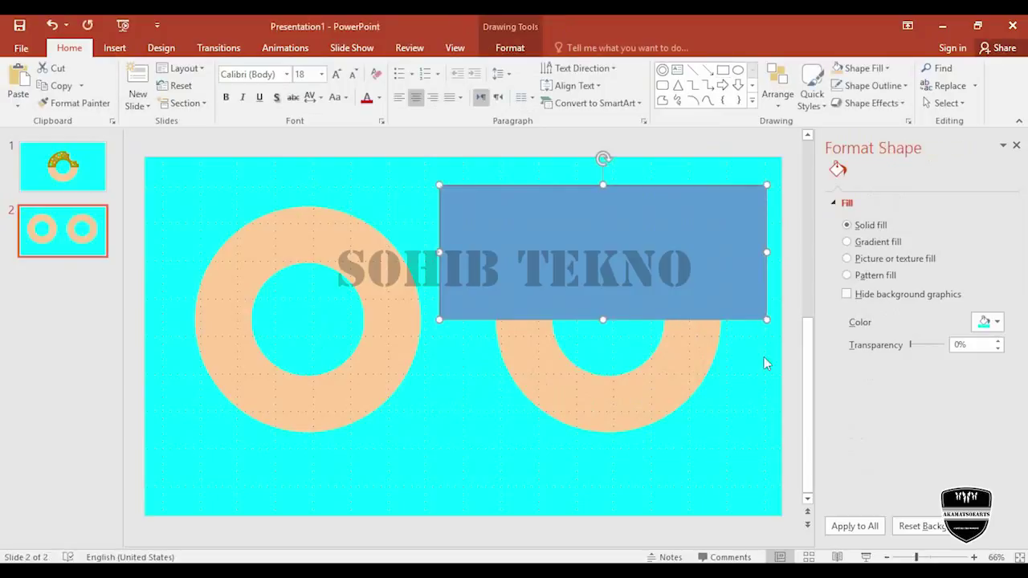
Step: Subtract the rectangle from the right ring with Merge Shapes, leaving its lower half
click(753, 387)
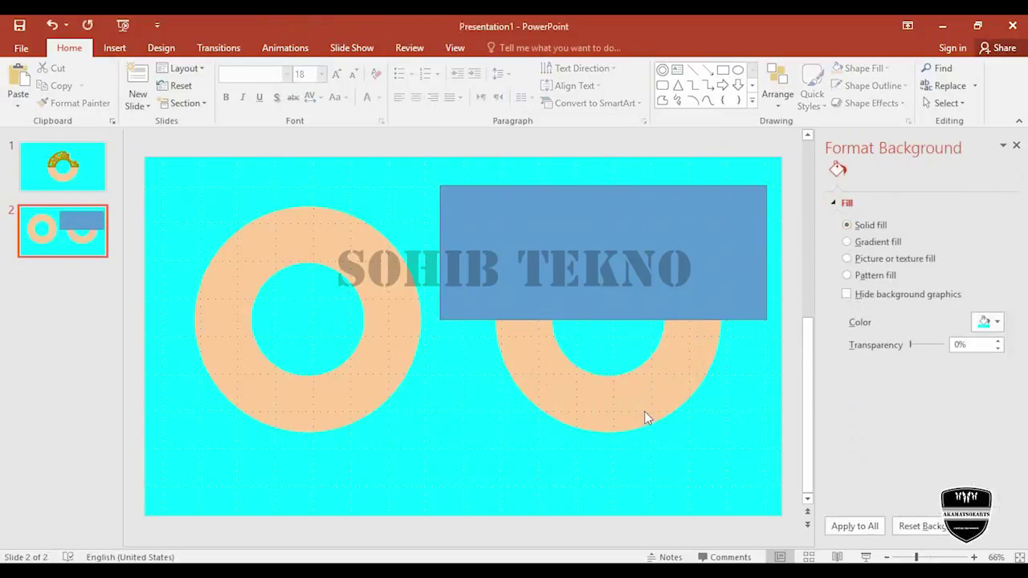
click(644, 411)
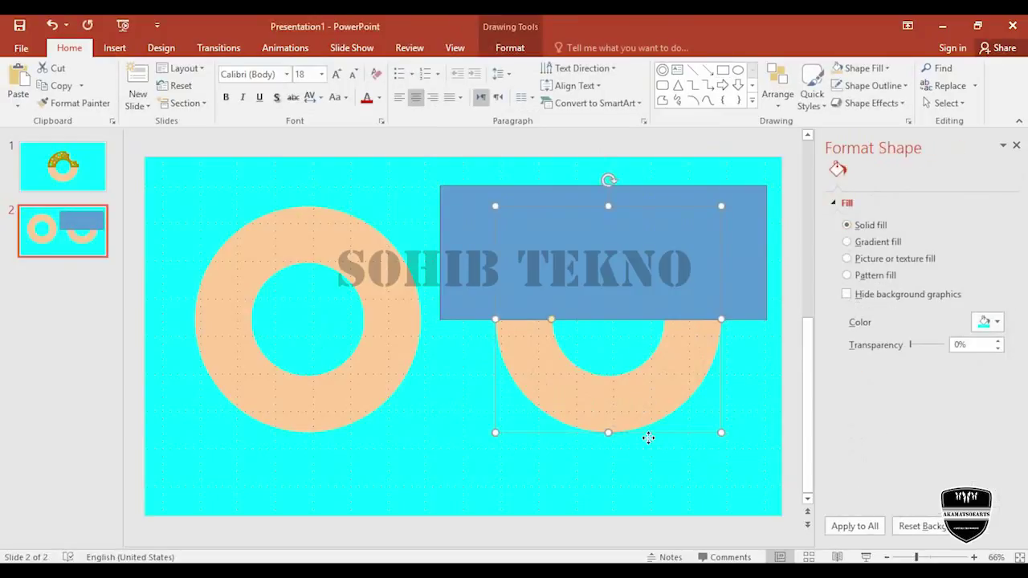
shift+click(472, 267)
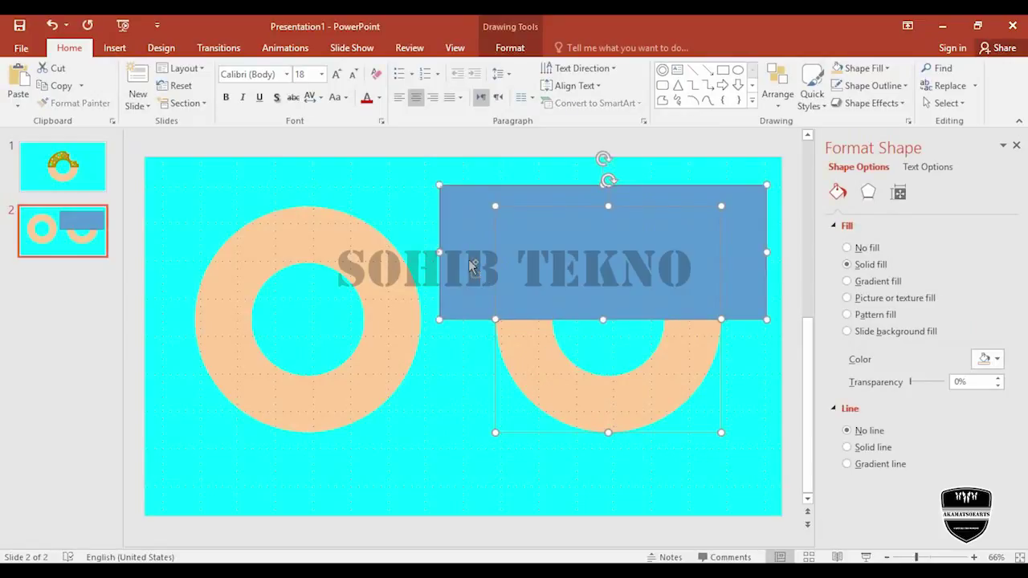
click(510, 48)
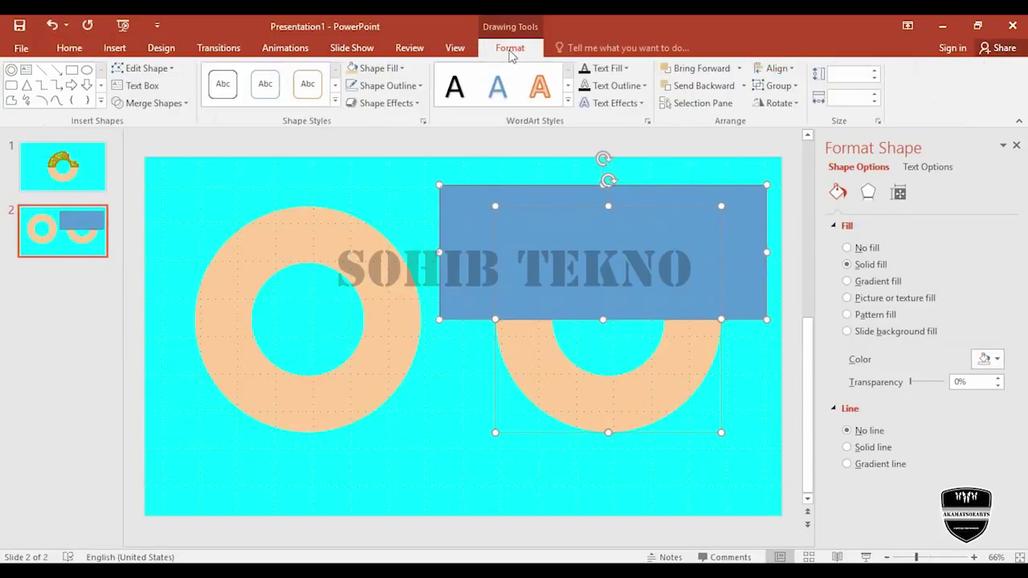
click(163, 103)
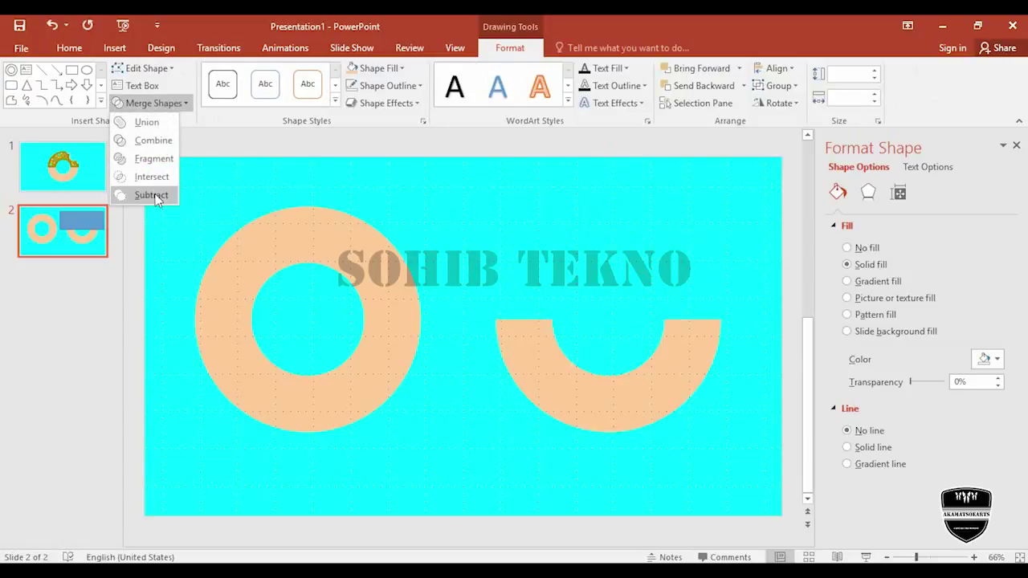
click(152, 195)
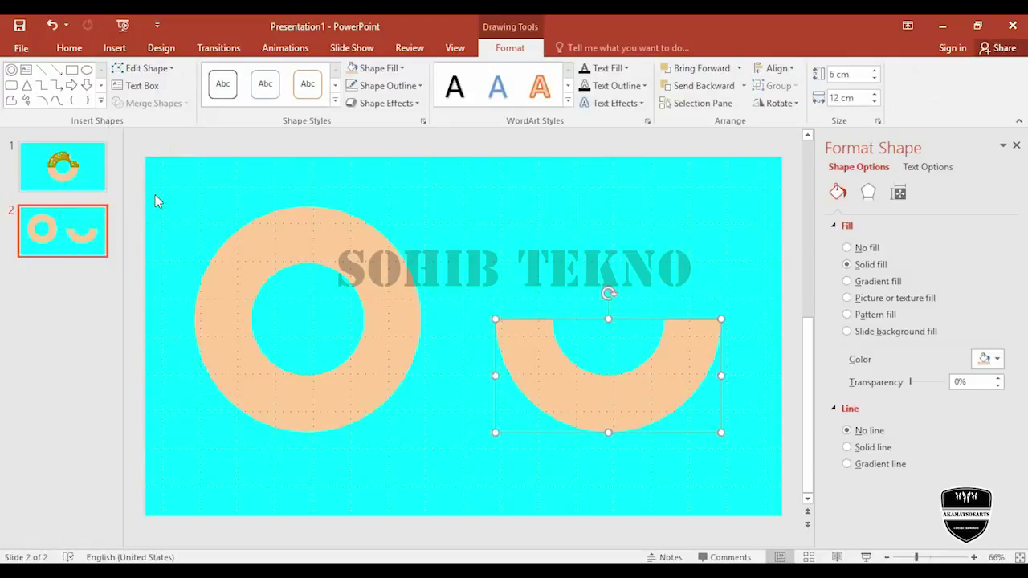
Step: Fill the half-ring Gold, Accent 4, Darker 25% and give it a 10 pt darker gold outline
click(404, 68)
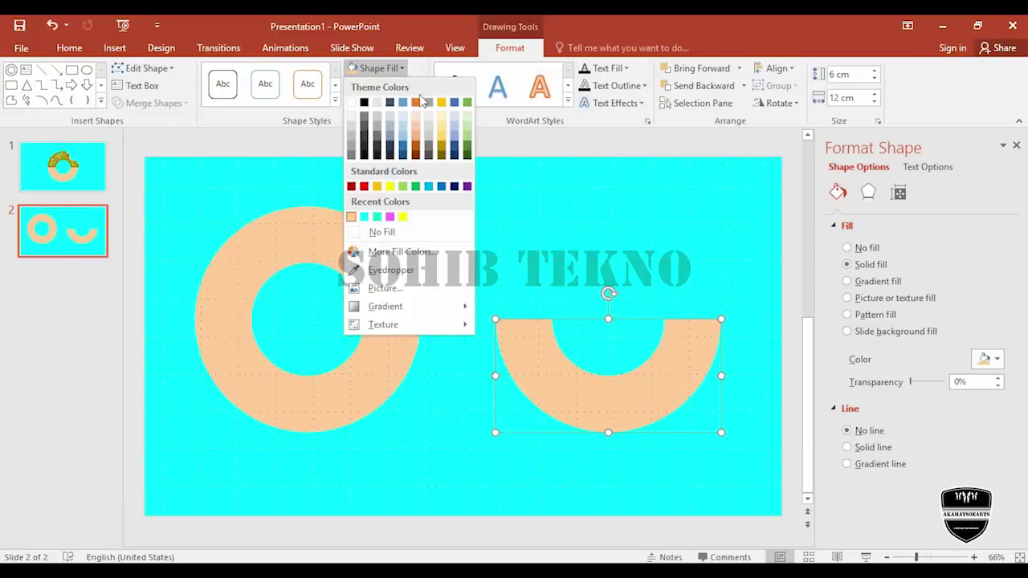
click(444, 145)
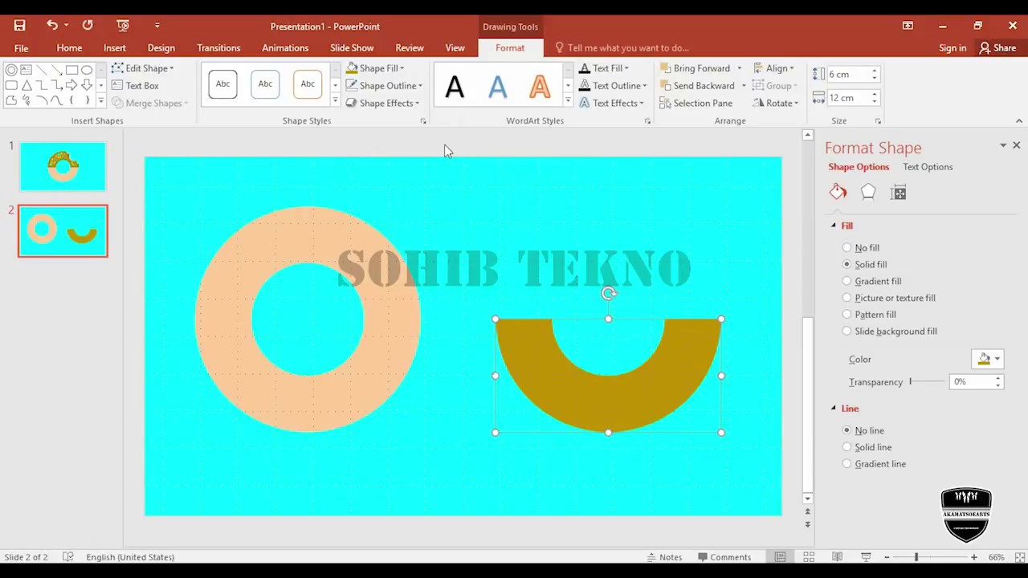
click(404, 86)
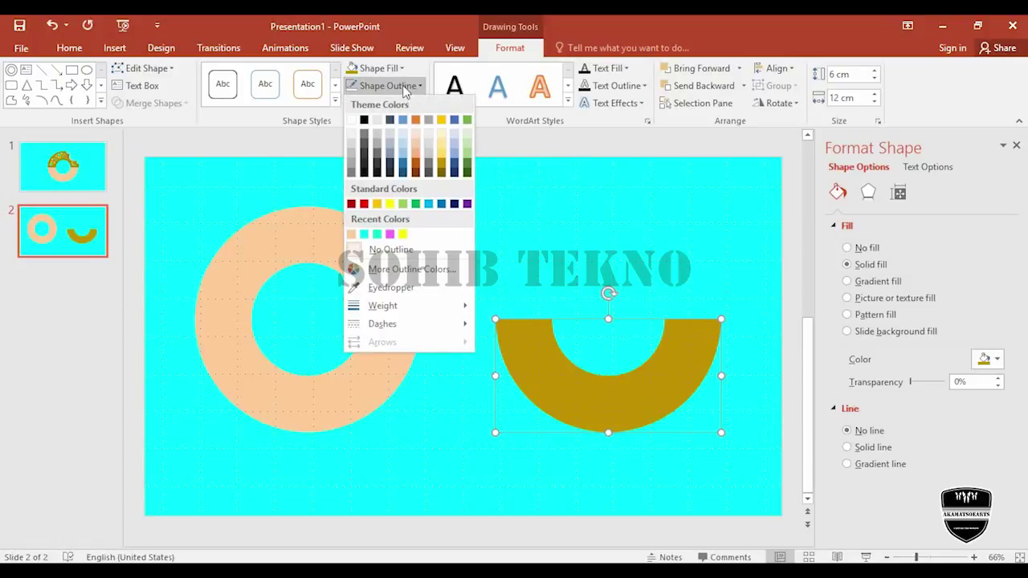
click(440, 172)
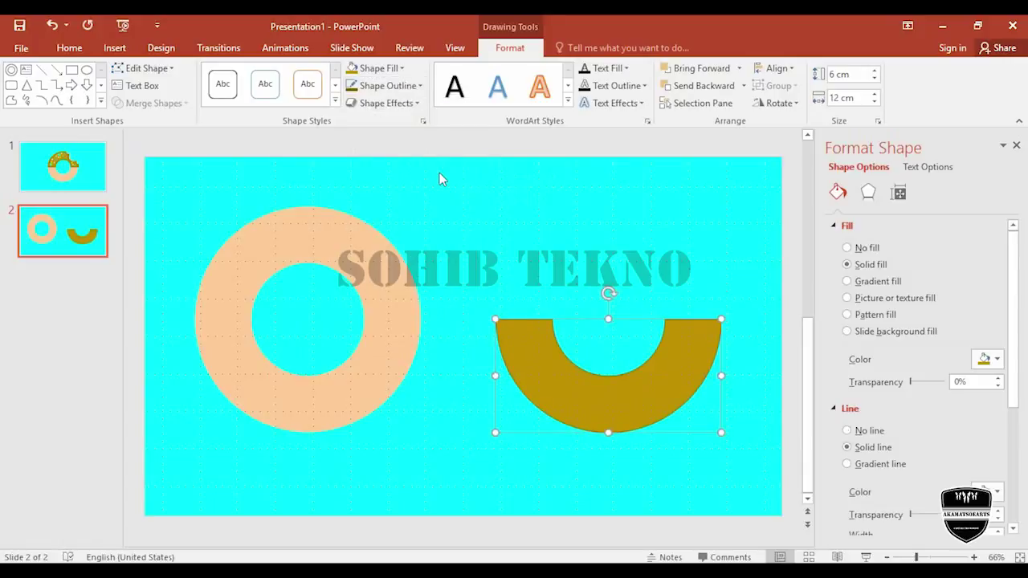
scroll(968, 450, down, 3)
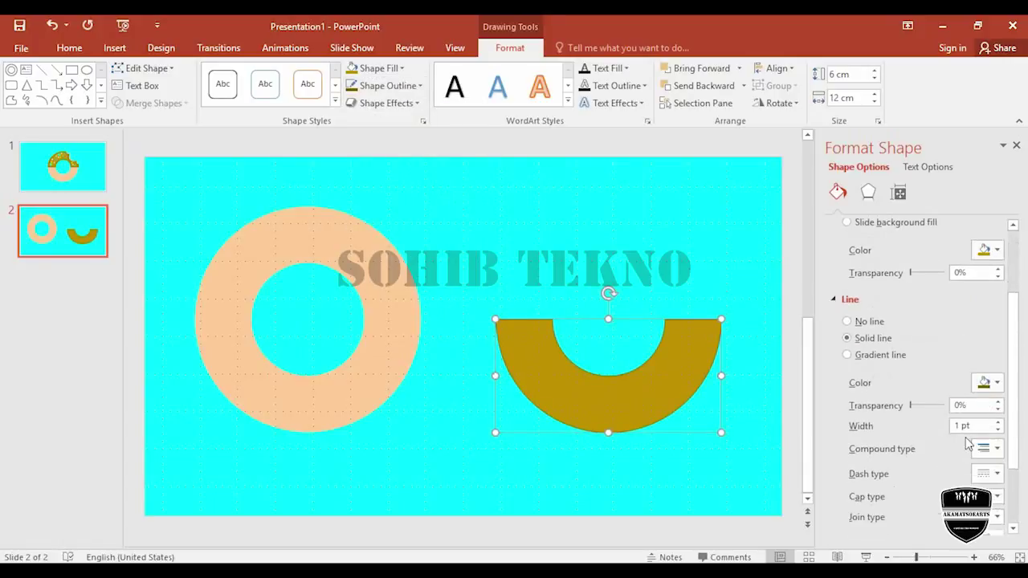
click(964, 426)
drag(971, 426, 943, 425)
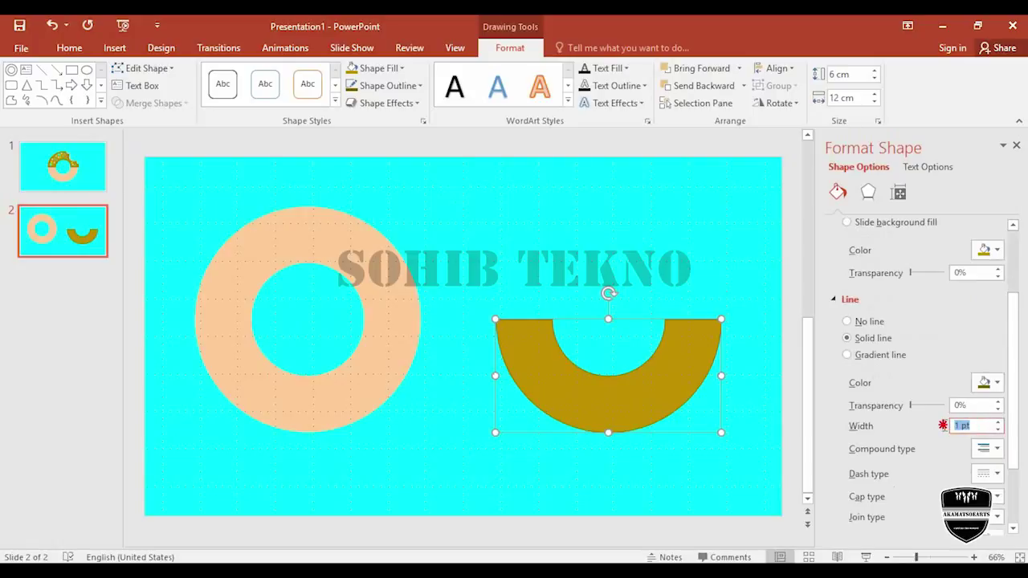
text(1)
text(0)
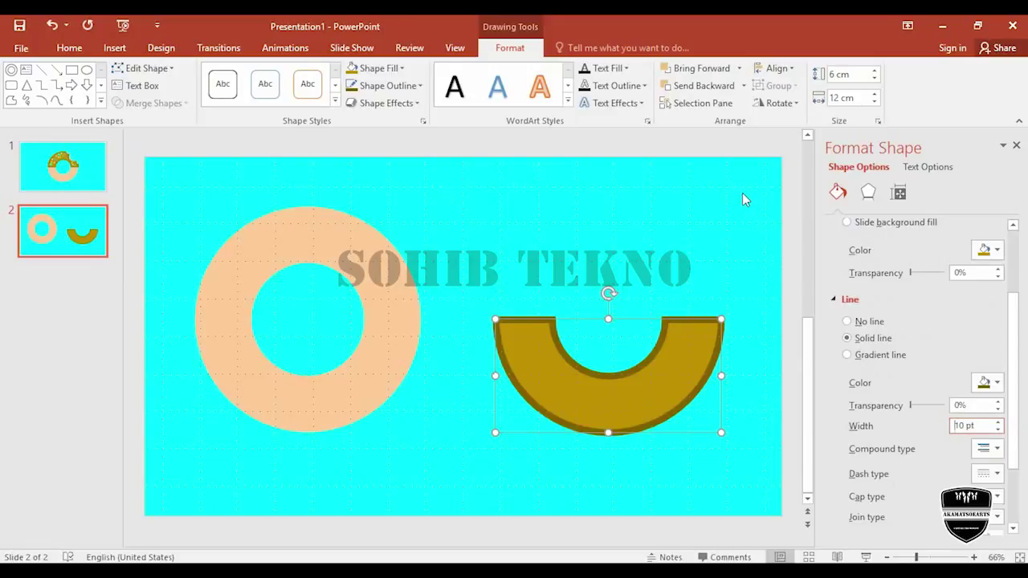
Step: Flip the half-ring vertically into an arch and lay it over the peach ring's top half
click(794, 106)
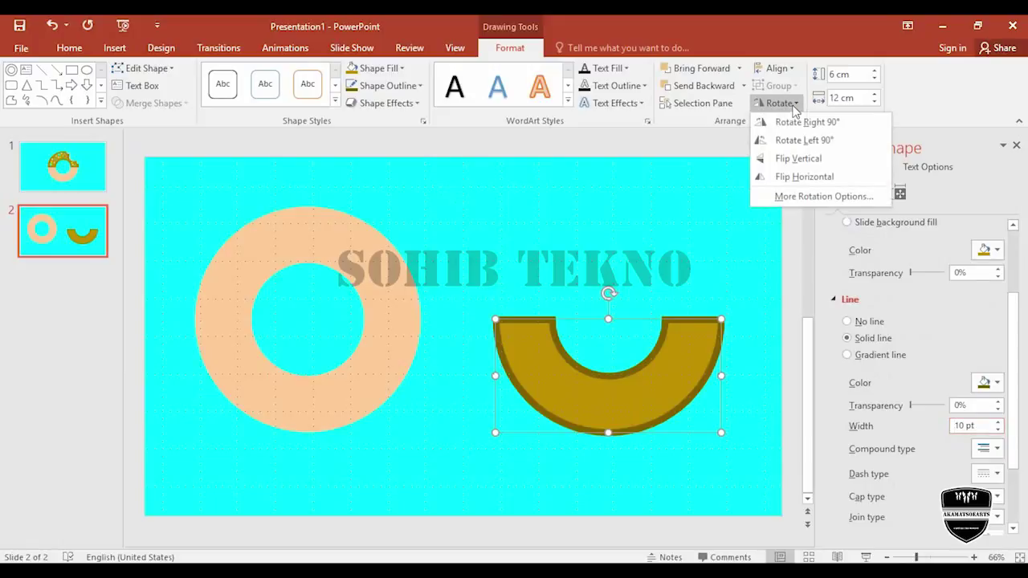
click(801, 159)
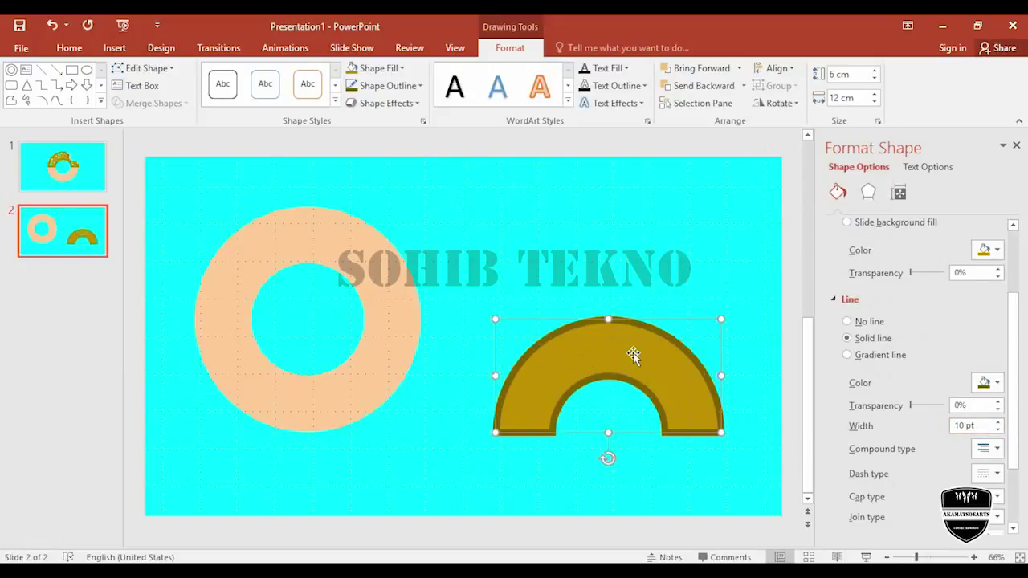
drag(633, 356, 630, 219)
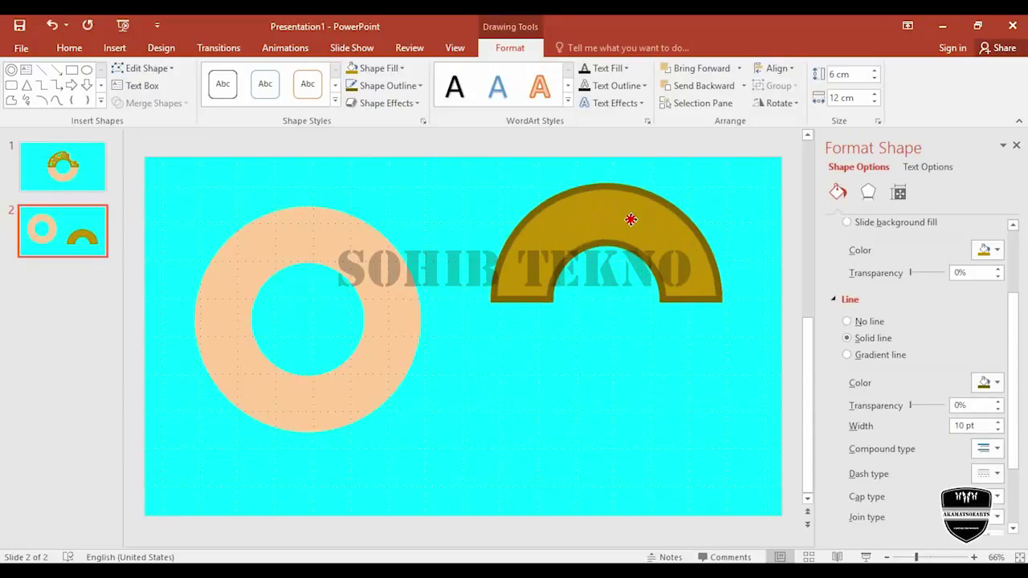
mouse_move(631, 219)
mouse_down()
mouse_move(339, 215)
mouse_move(334, 241)
mouse_up()
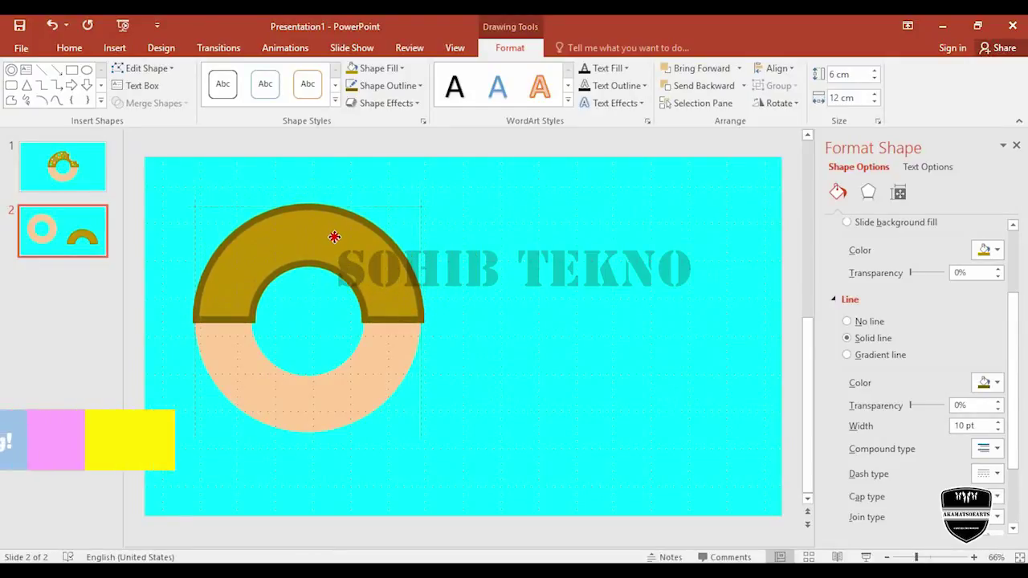
click(512, 294)
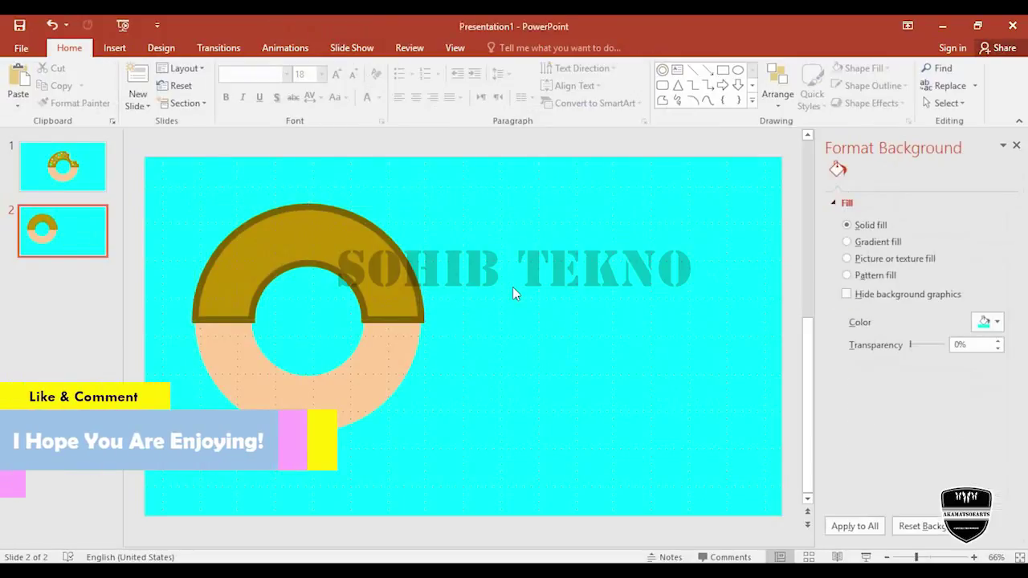
Step: Draw an outline-free oval and size it to a 4 × 4 cm circle
click(736, 73)
drag(514, 233, 608, 321)
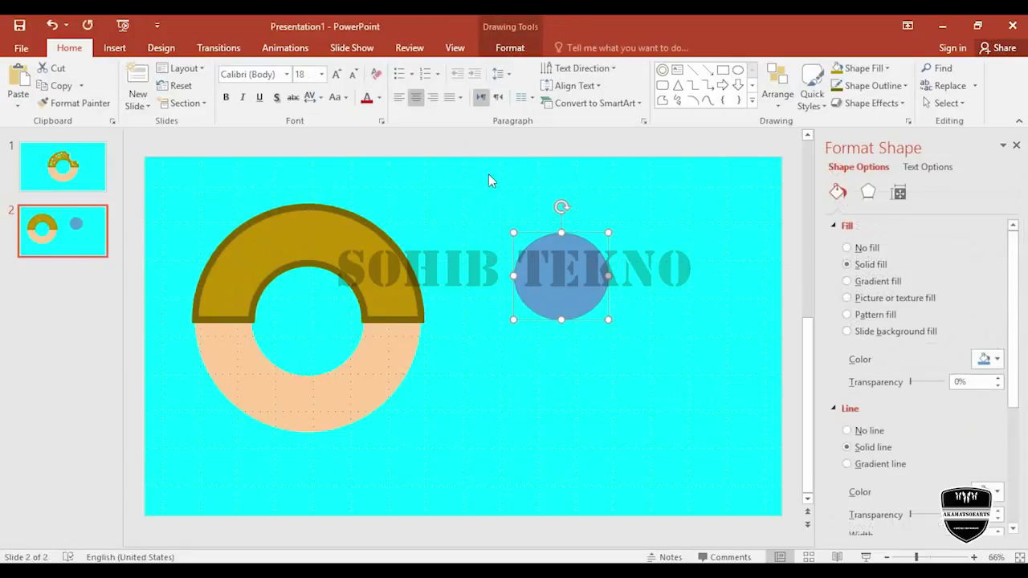
click(521, 49)
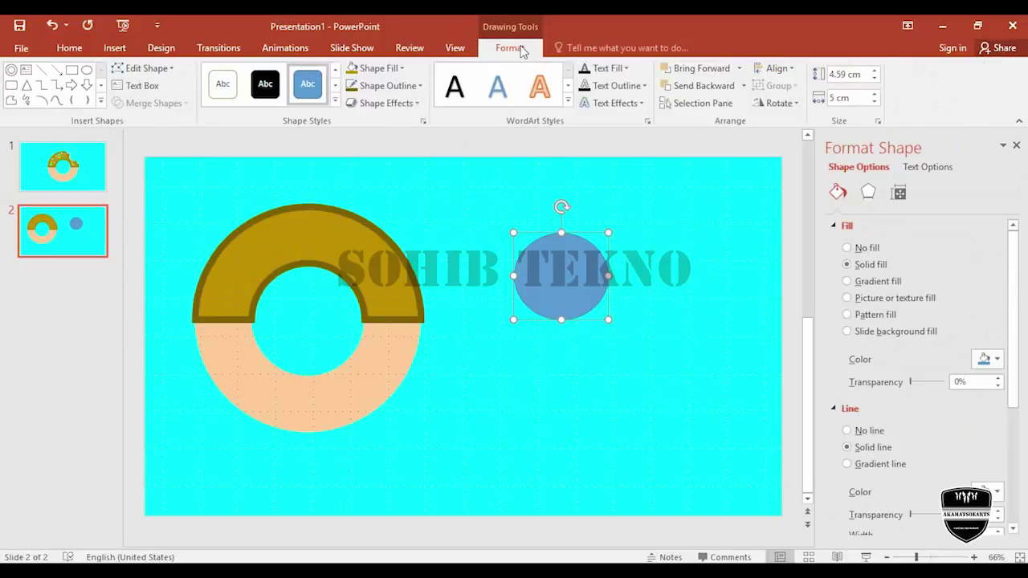
click(399, 86)
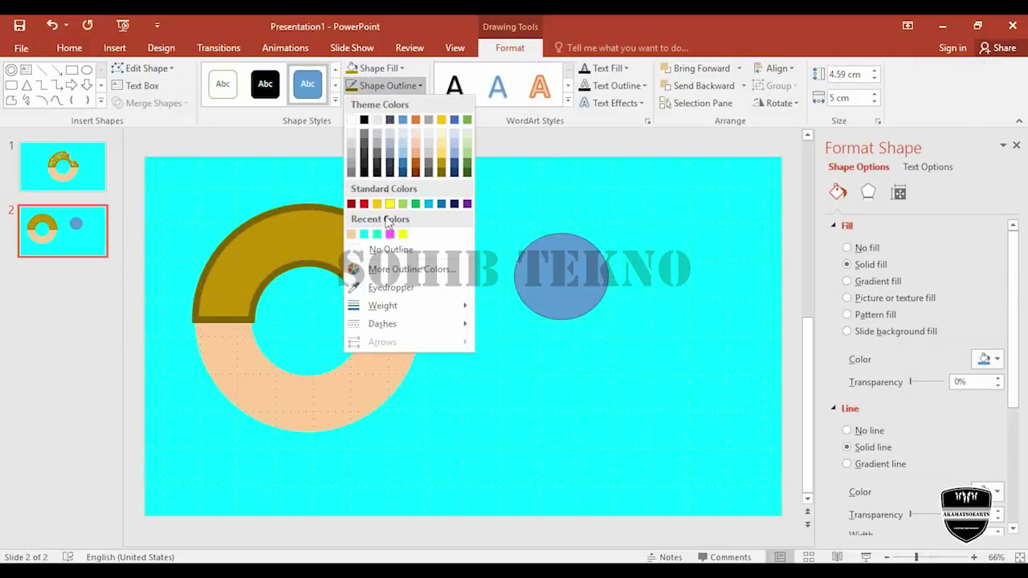
click(388, 251)
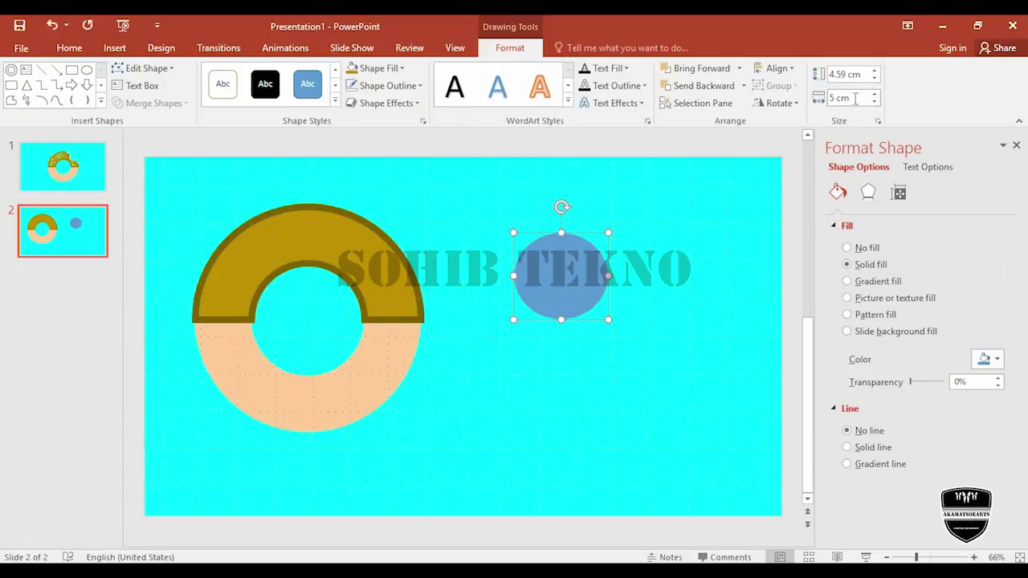
click(855, 98)
text(4)
key(Return)
click(845, 74)
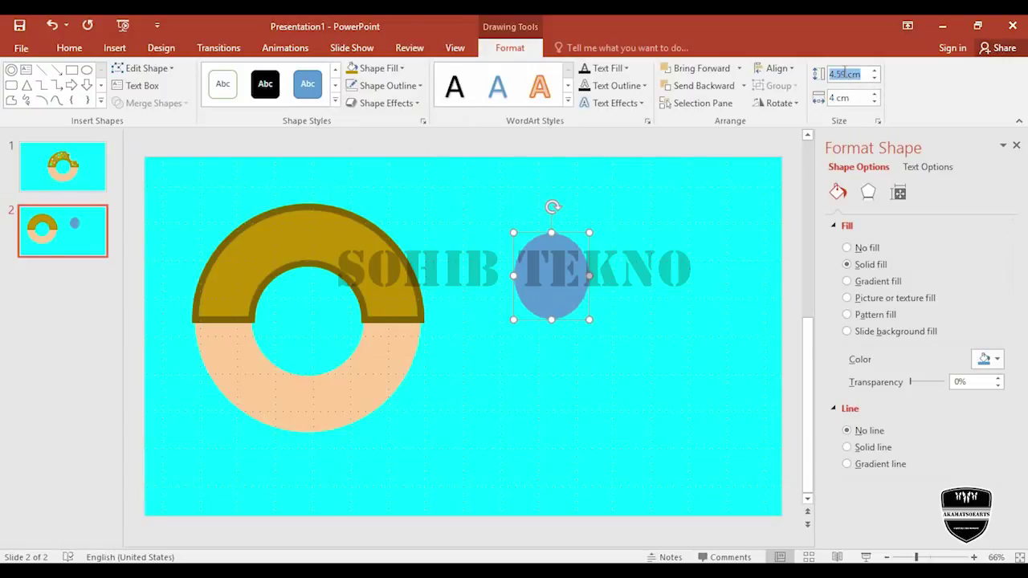
text(4)
key(Return)
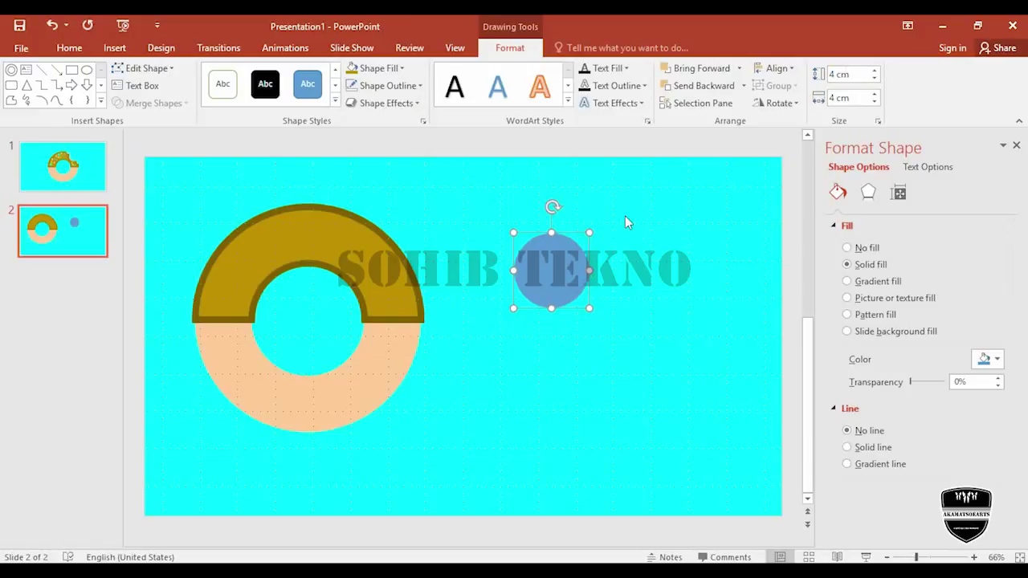
Step: Place the circle over the icing's right end and put a duplicate at the slide's upper right
mouse_move(568, 267)
mouse_down()
mouse_move(426, 219)
mouse_move(403, 231)
mouse_up()
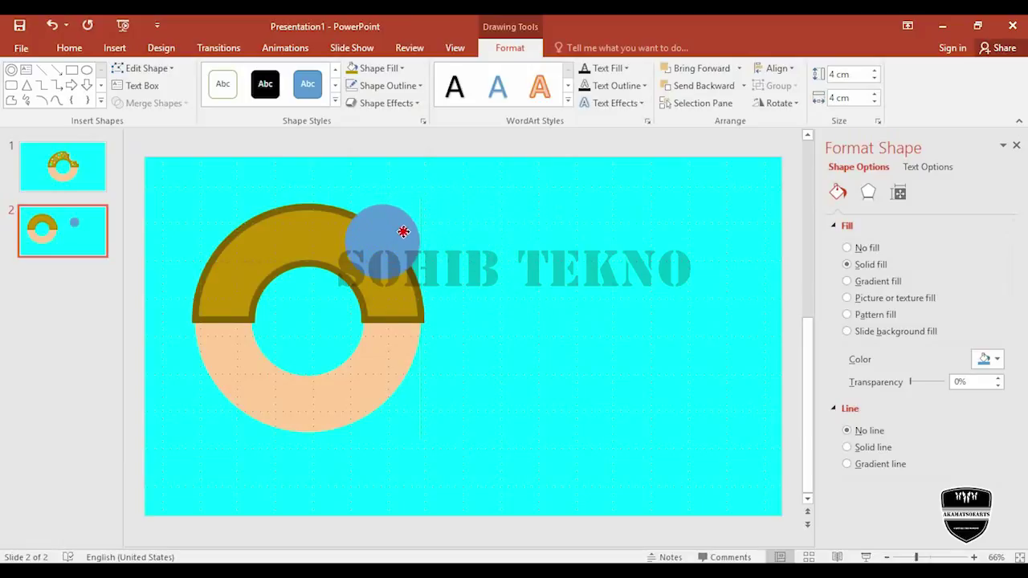
drag(403, 232, 404, 232)
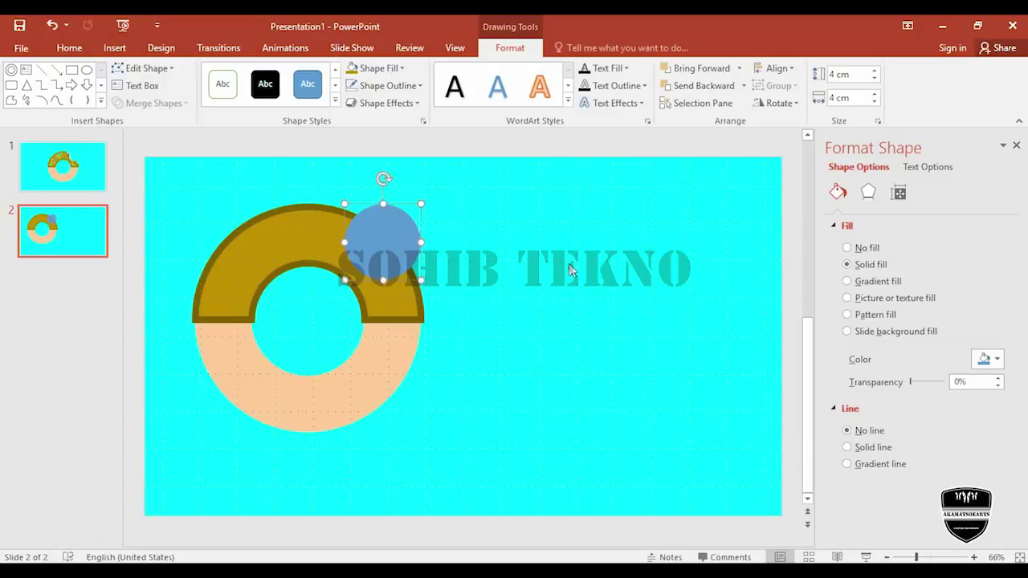
key(ctrl+d)
drag(408, 237, 710, 228)
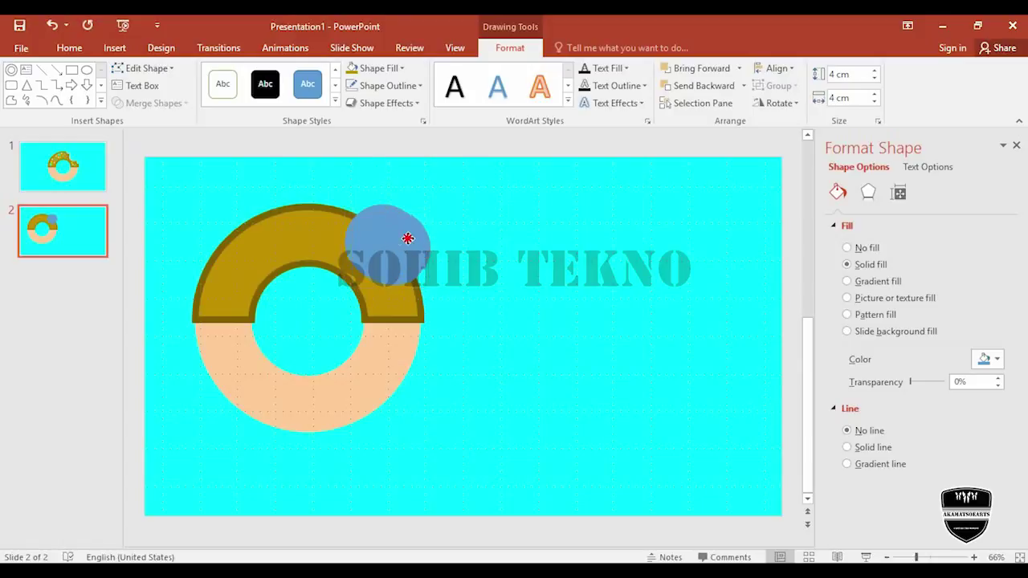
click(559, 344)
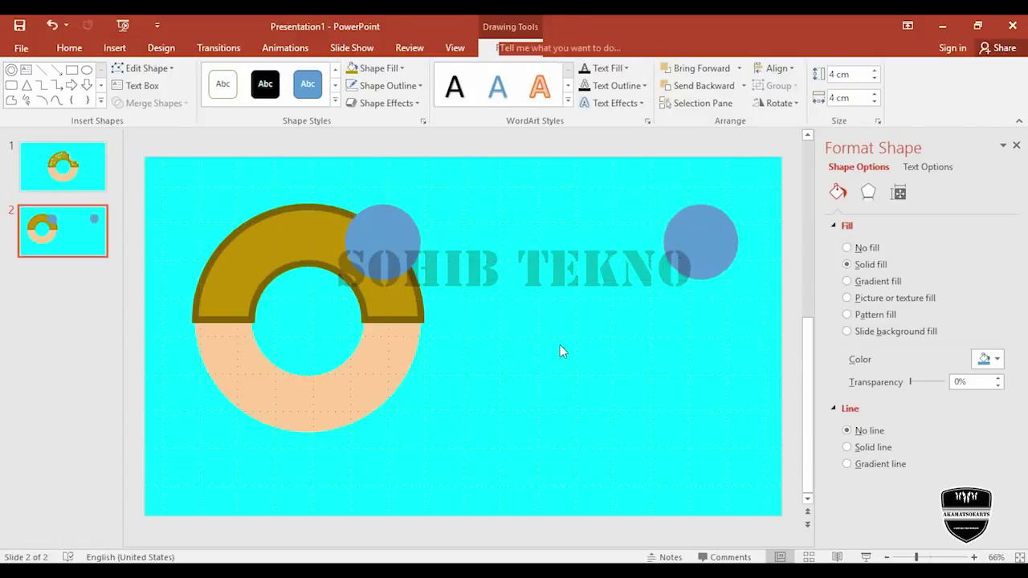
Step: Subtract the overlapping circle from the gold arch, leaving a round bite notch on its right end
click(258, 251)
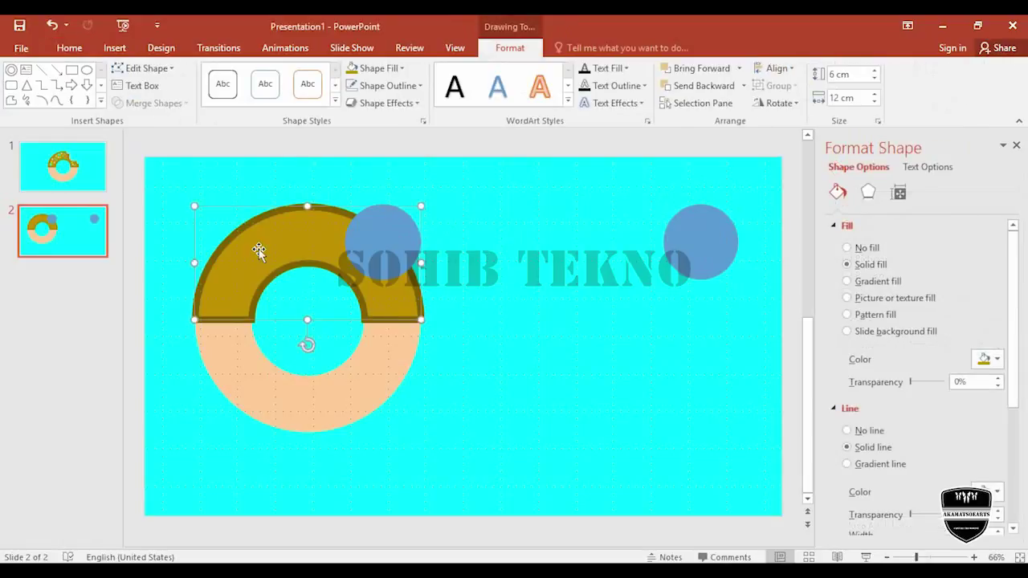
shift+click(377, 240)
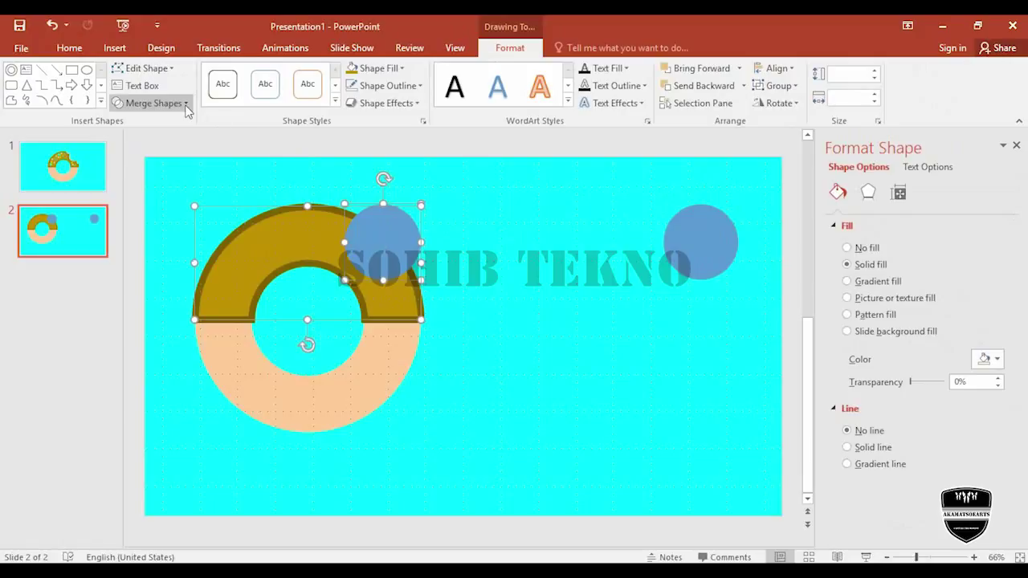
click(152, 103)
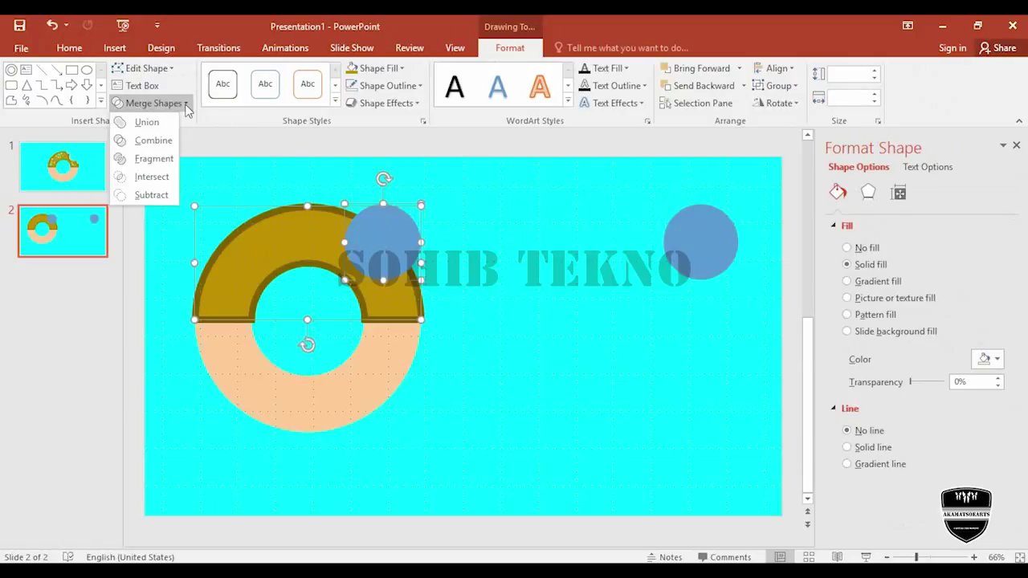
click(149, 195)
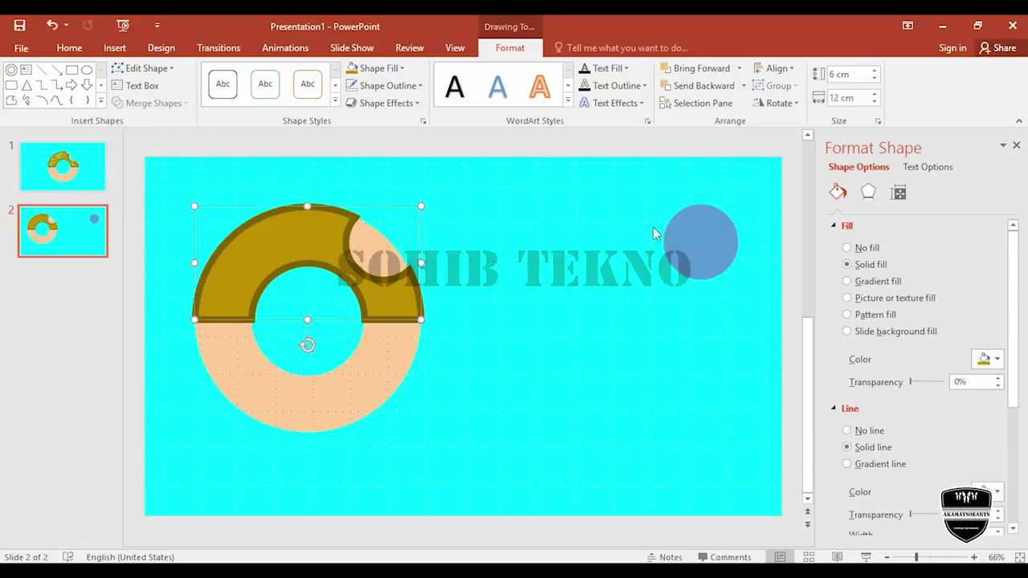
Step: Resize the remaining blue circle to 2 cm by 2 cm
click(552, 231)
click(695, 223)
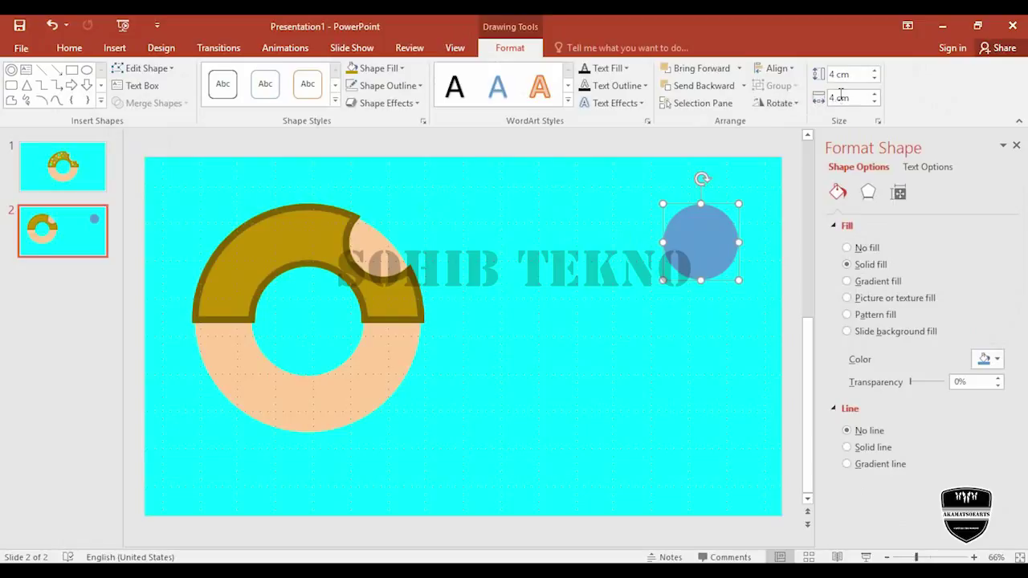
click(855, 98)
text(2)
key(Return)
click(850, 74)
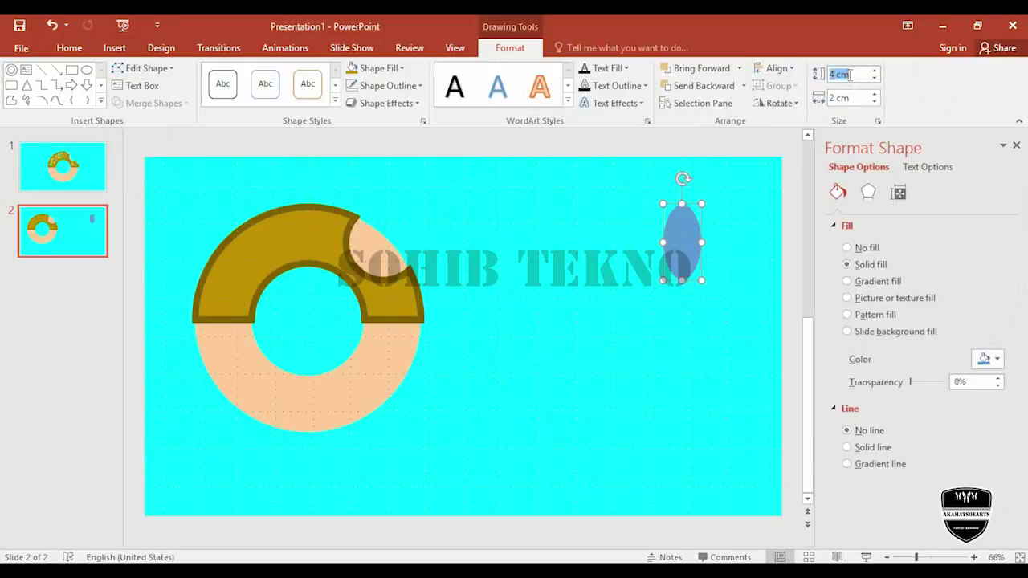
text(2)
key(Return)
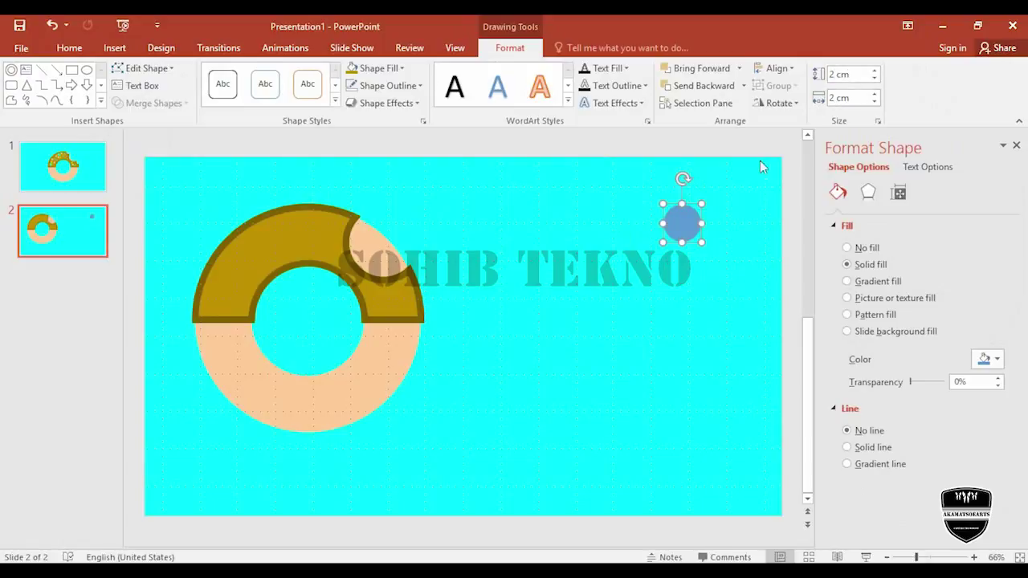
Step: Place the small circle on the donut's top edge and a copy on its right edge
drag(682, 224, 342, 204)
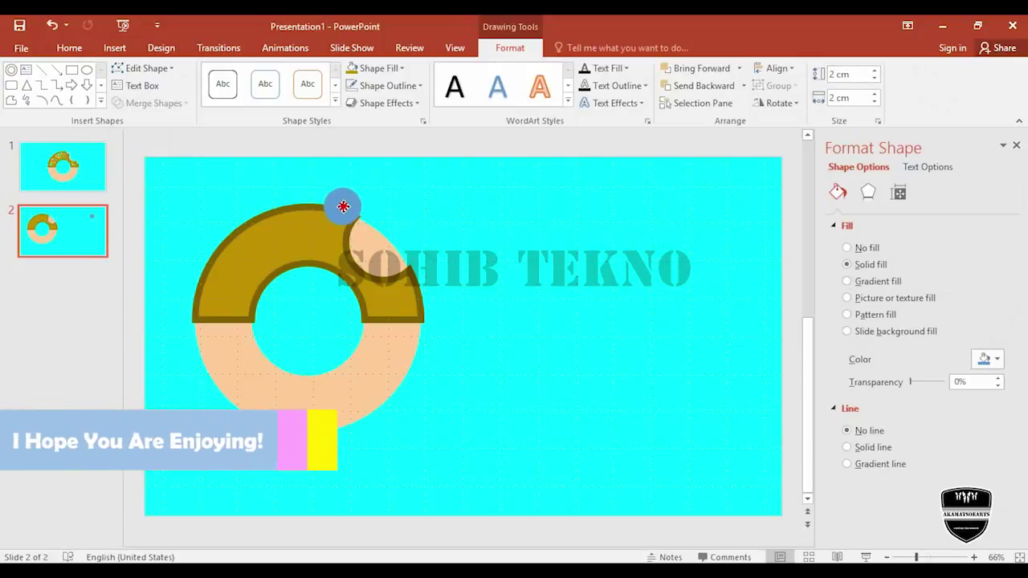
drag(342, 204, 343, 207)
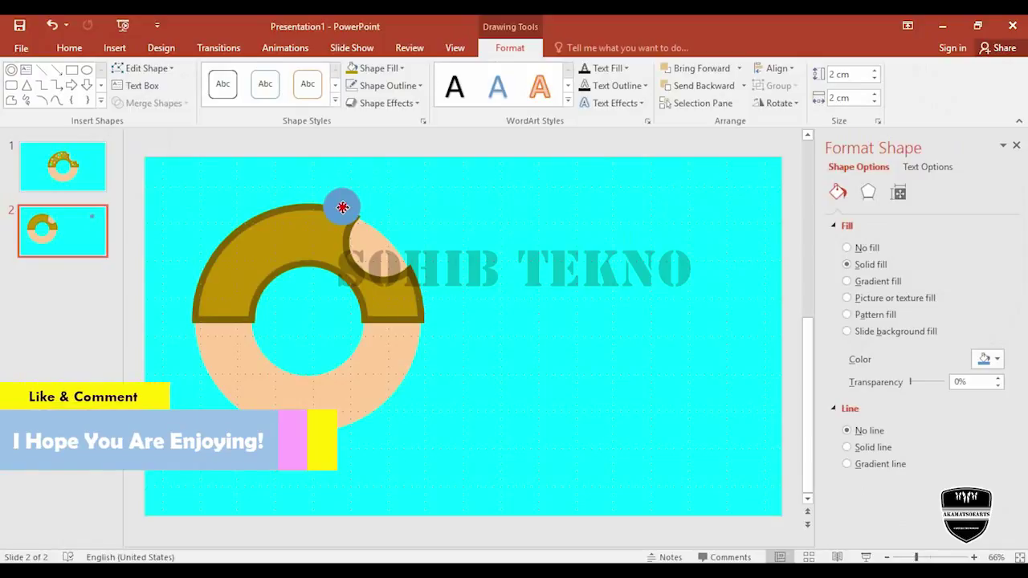
drag(342, 207, 340, 206)
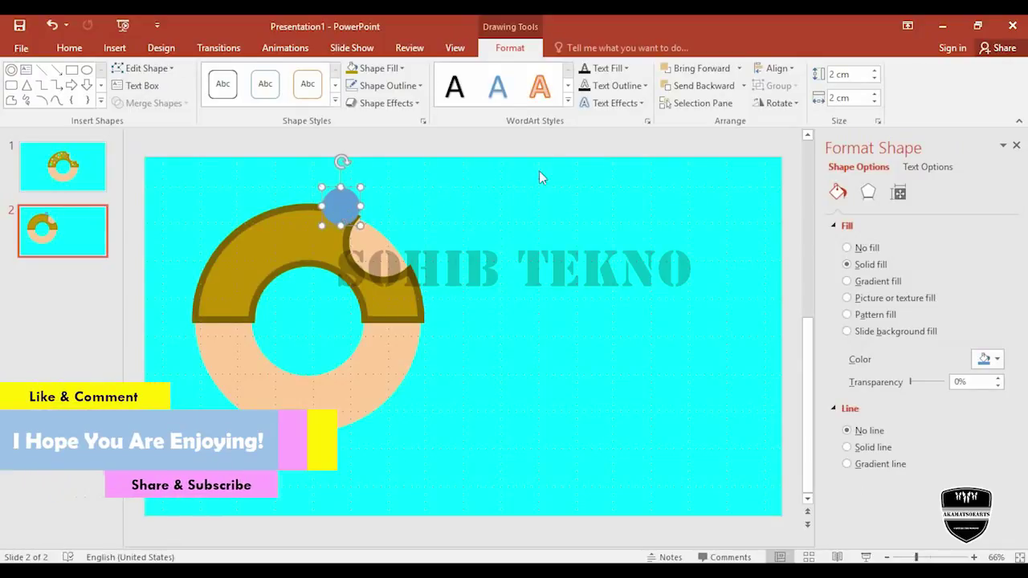
key(ctrl+z)
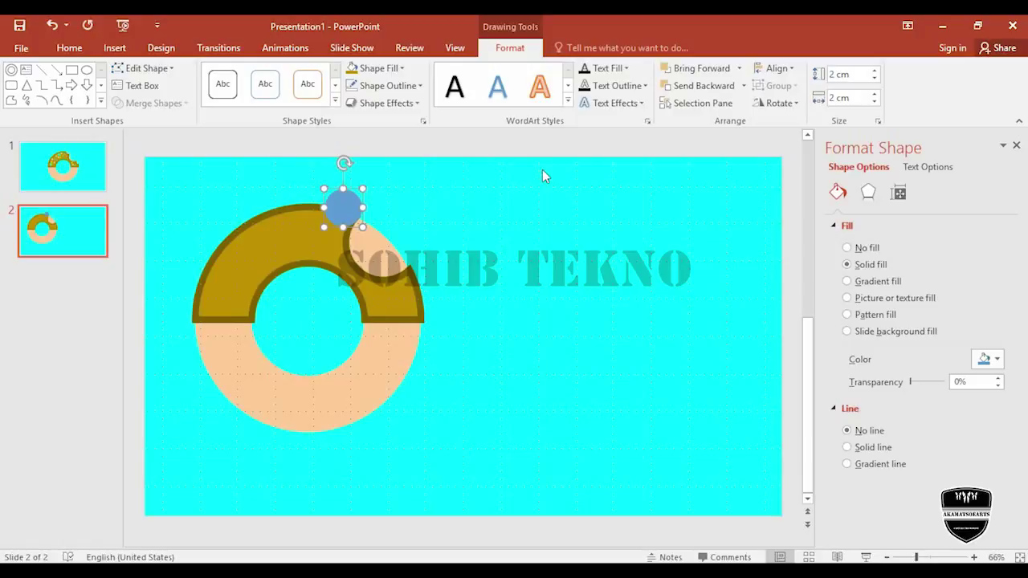
mouse_move(344, 209)
mouse_down()
mouse_move(397, 224)
mouse_move(431, 279)
mouse_up()
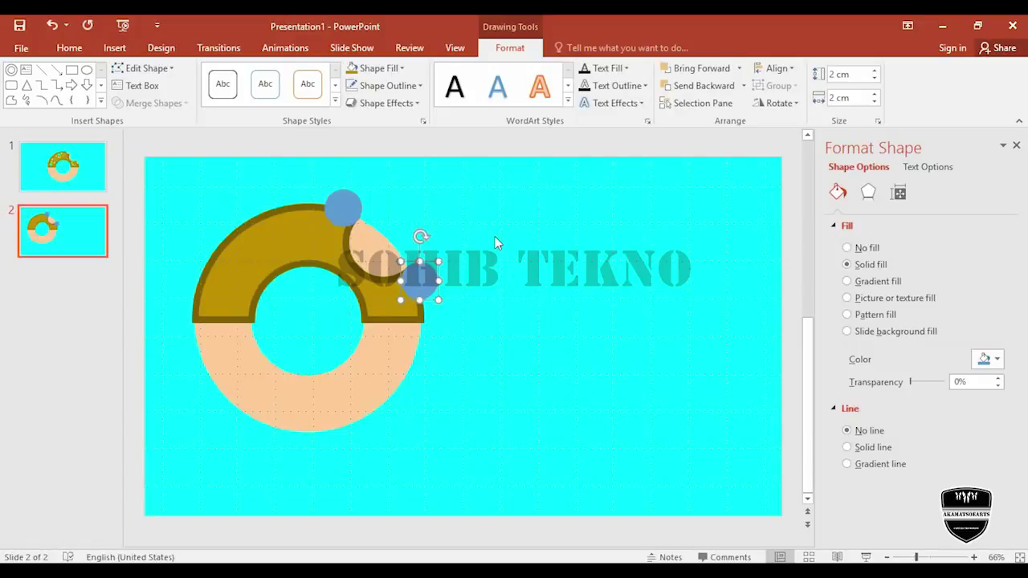
key(ctrl+Up)
key(ctrl+Up)
key(ctrl+Up)
Step: Select the icing plus both small circles and subtract them, adding two more bite notches
click(524, 253)
click(261, 265)
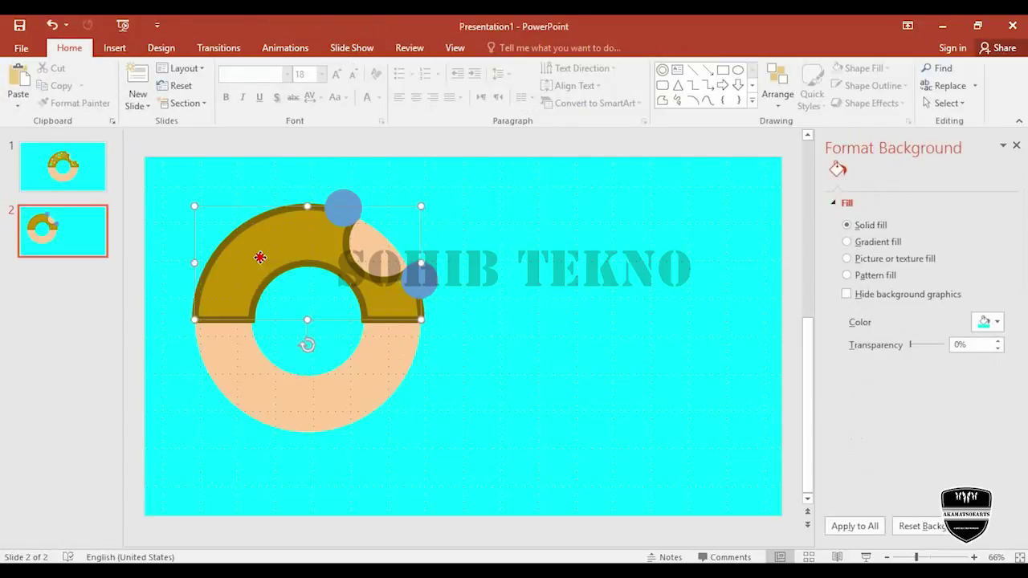
shift+click(353, 198)
shift+click(430, 281)
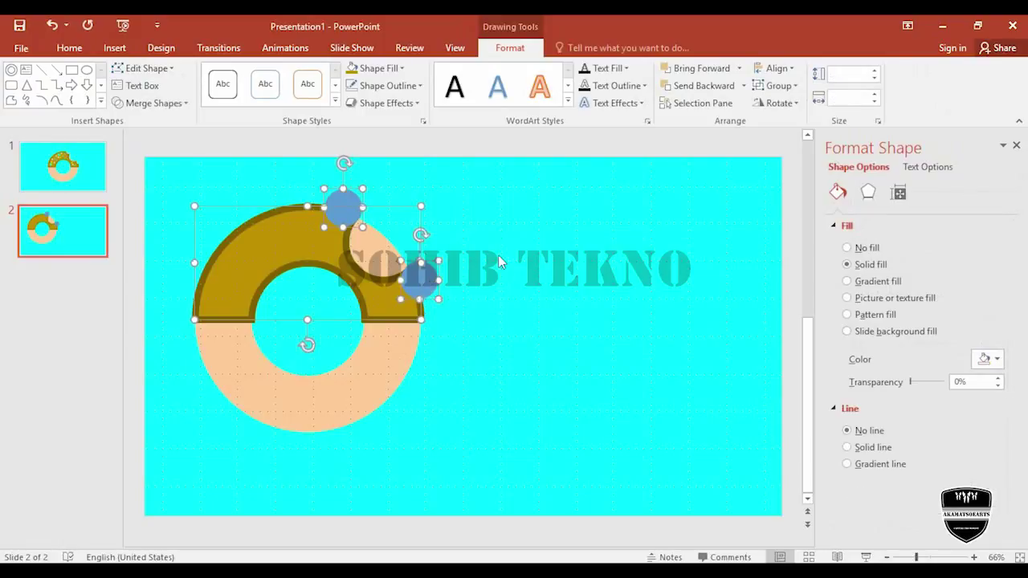
click(151, 103)
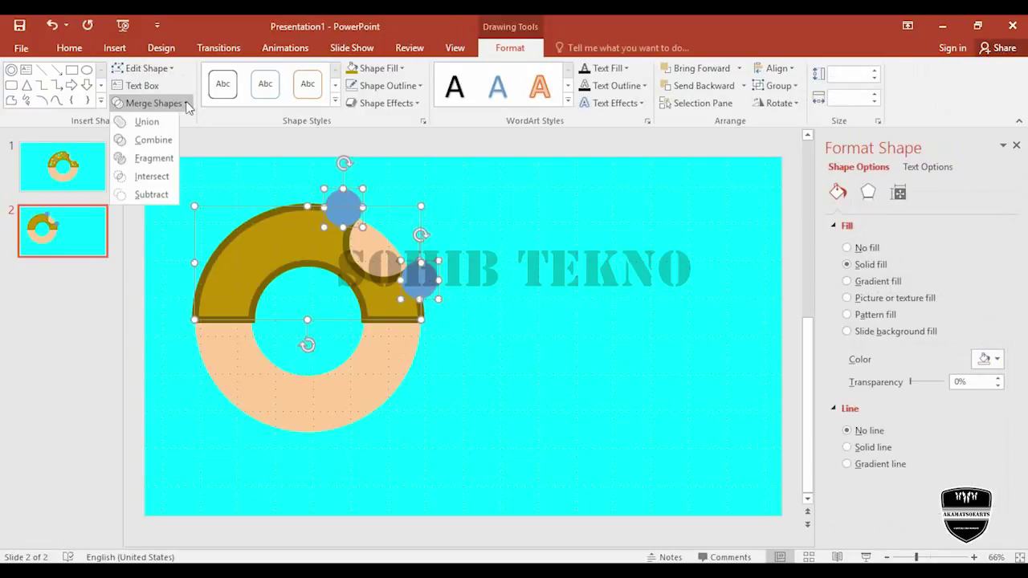
click(167, 192)
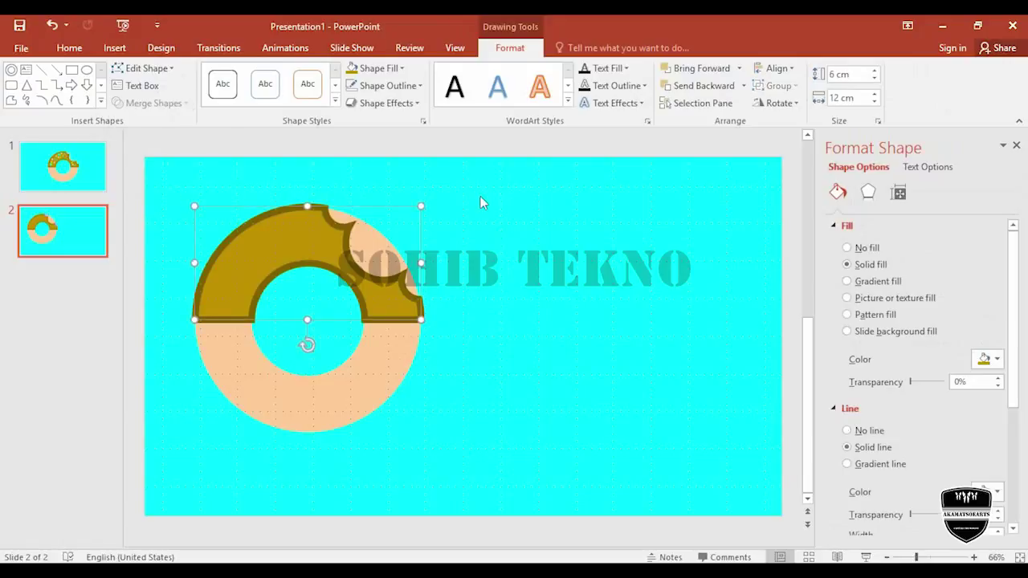
Step: Draw a blue oval sized 4 cm high by 3.5 cm wide
click(527, 195)
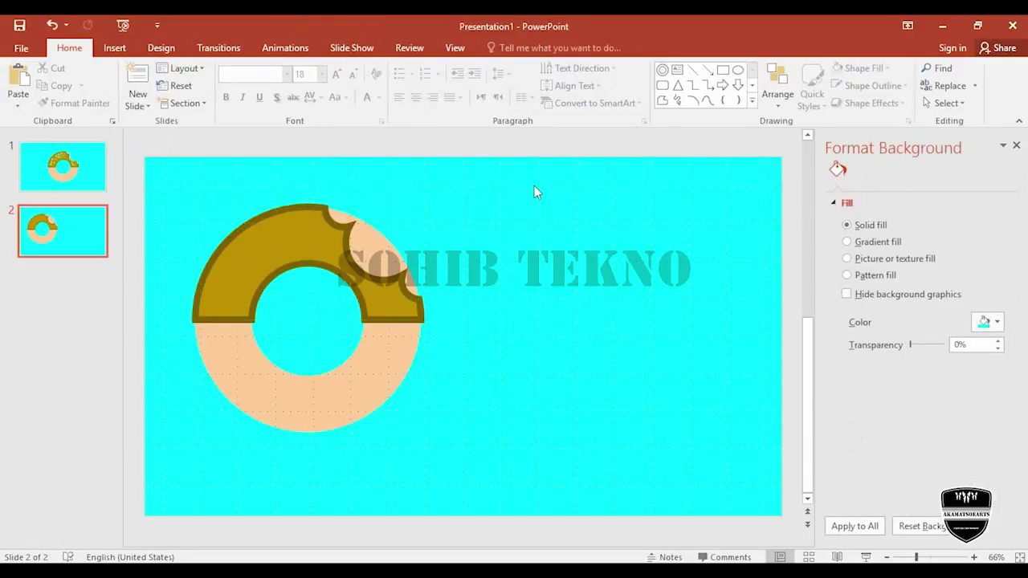
click(738, 70)
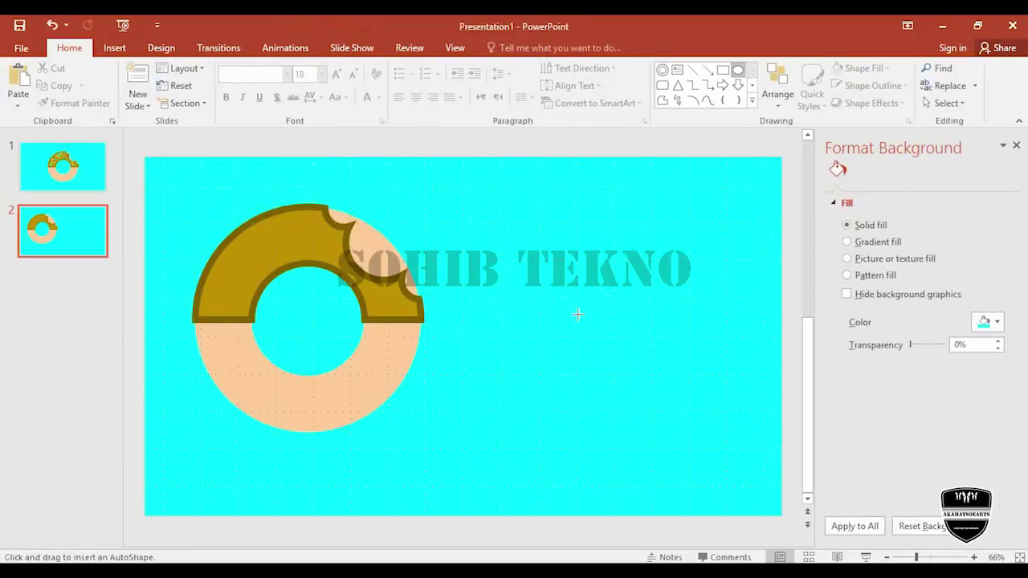
drag(498, 214, 599, 298)
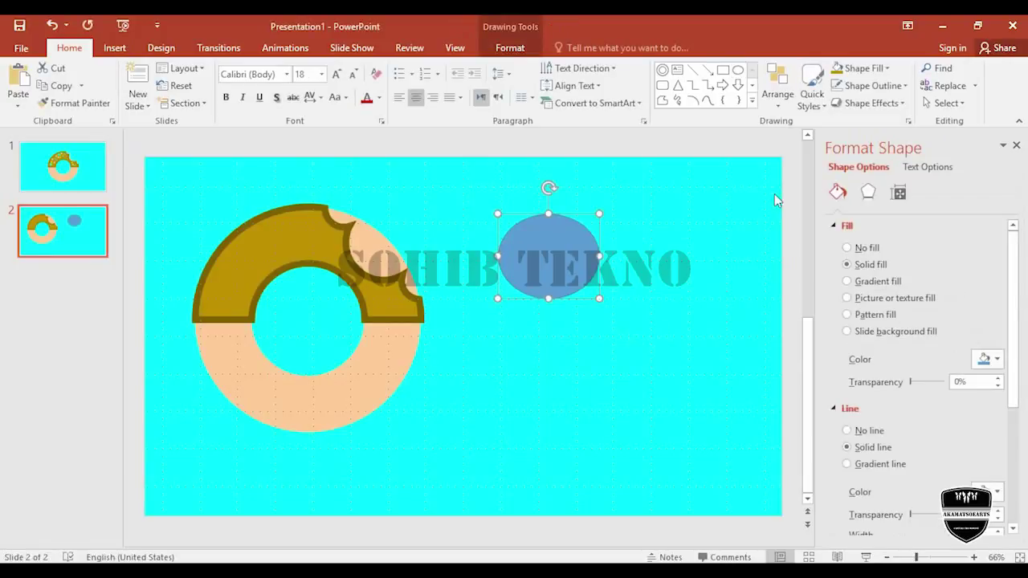
click(513, 47)
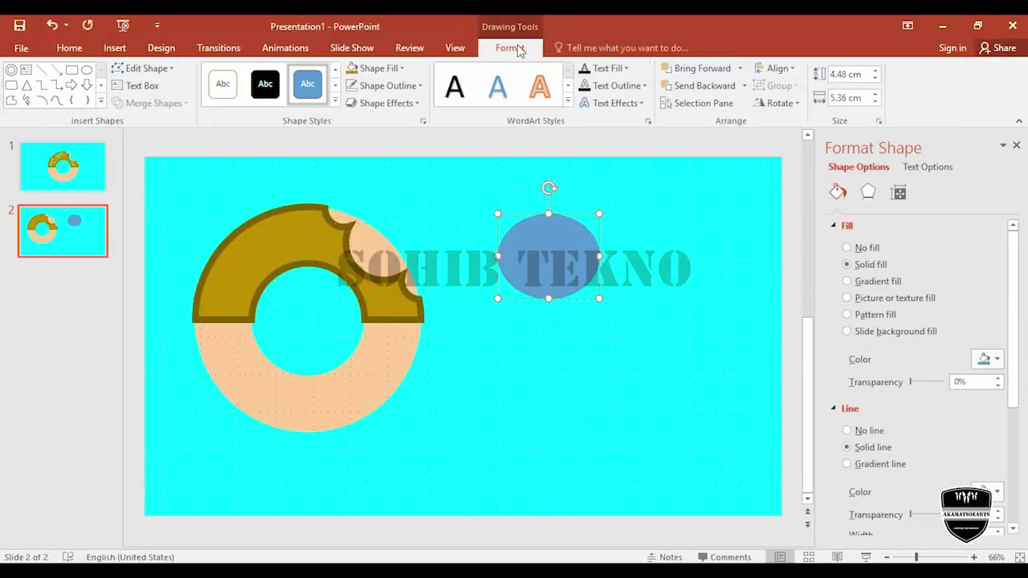
click(859, 71)
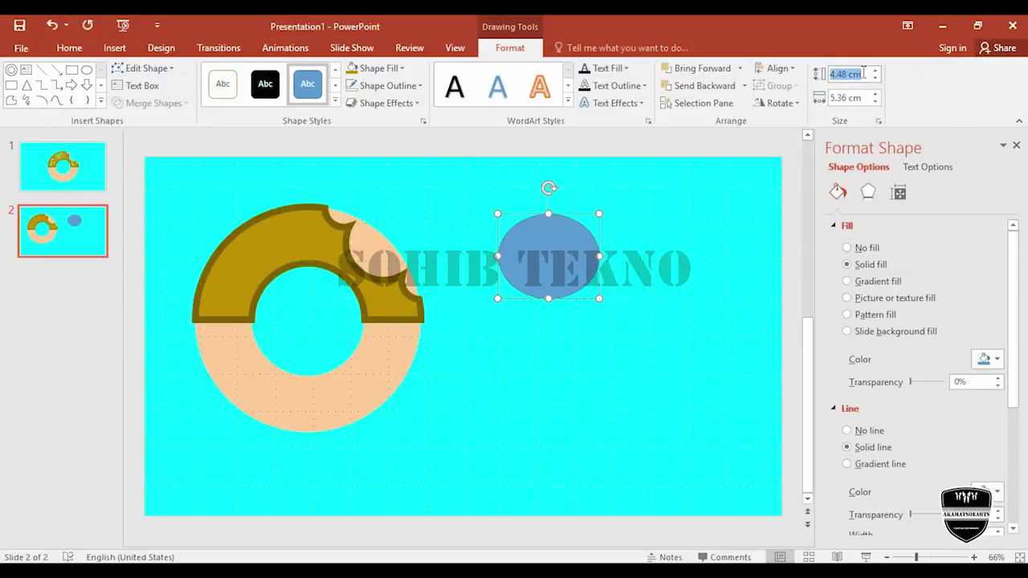
text(4)
key(Return)
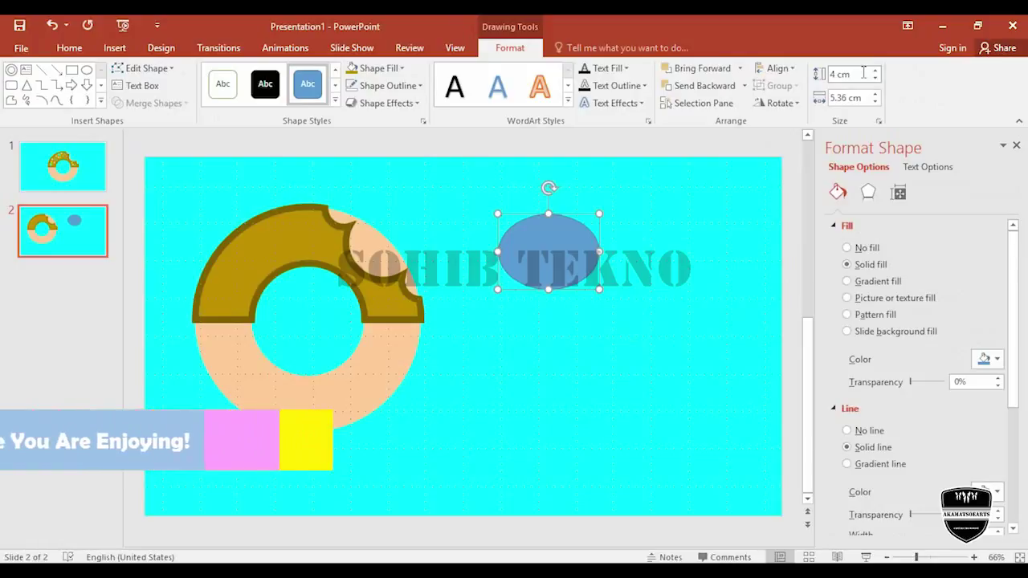
click(854, 97)
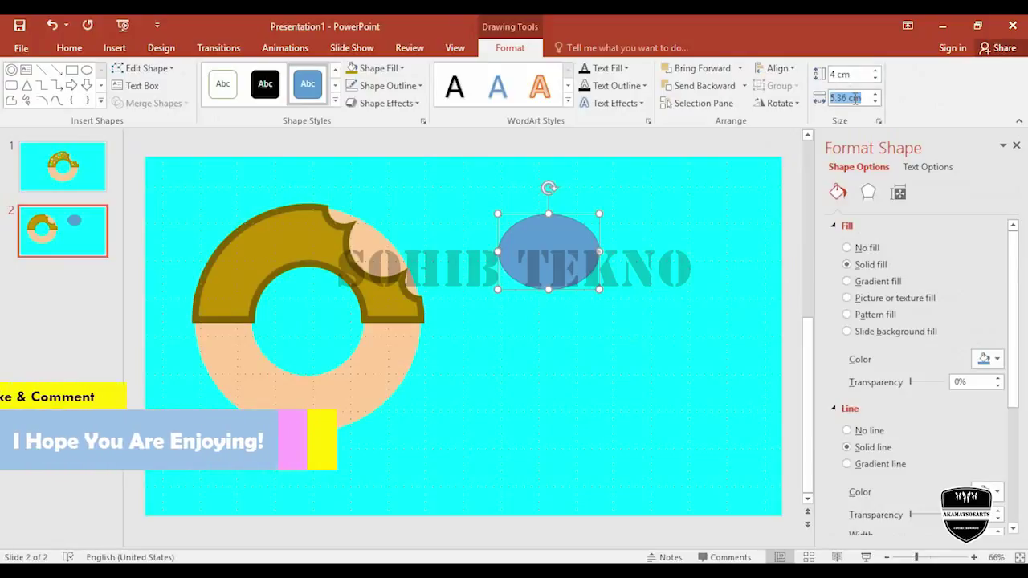
text(3.5)
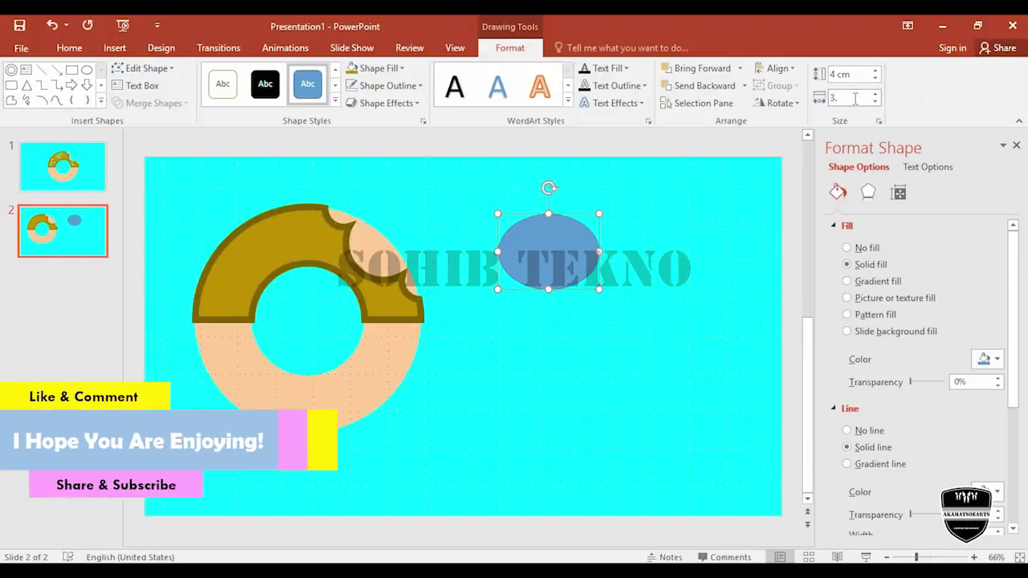
key(Return)
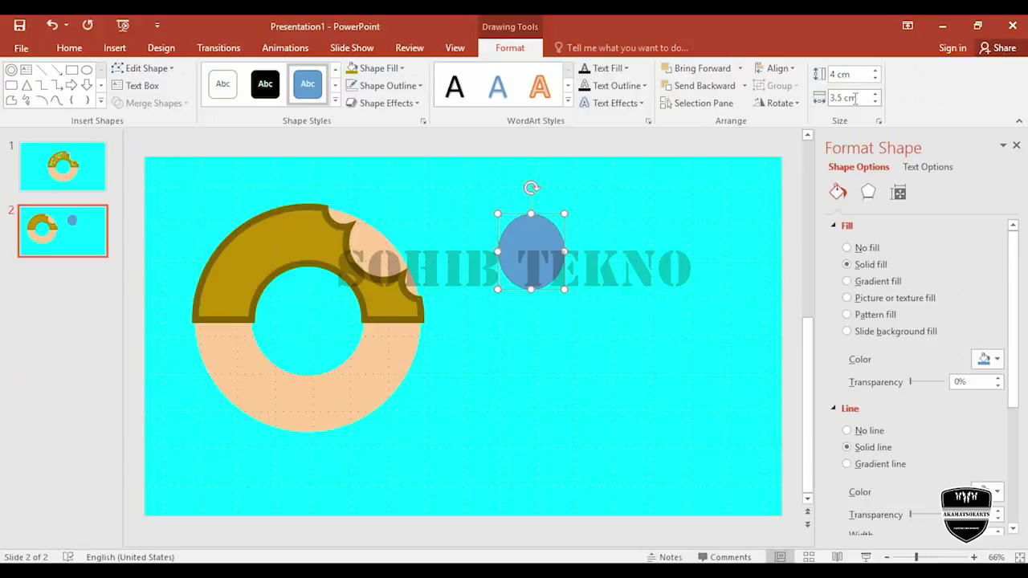
Step: Tilt the oval slightly counter-clockwise and position it over the icing's bitten upper right
drag(528, 236, 416, 210)
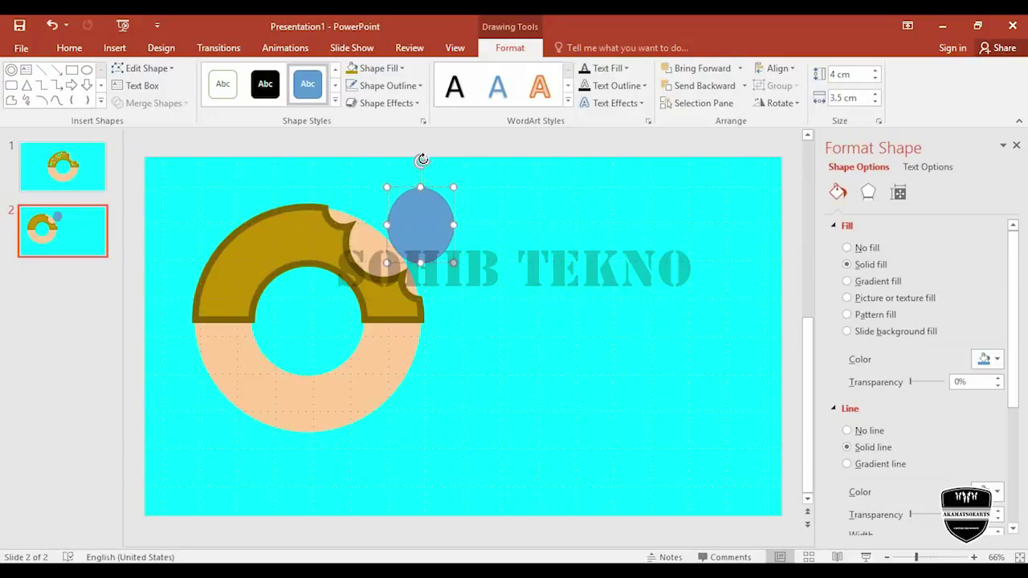
drag(422, 159, 380, 172)
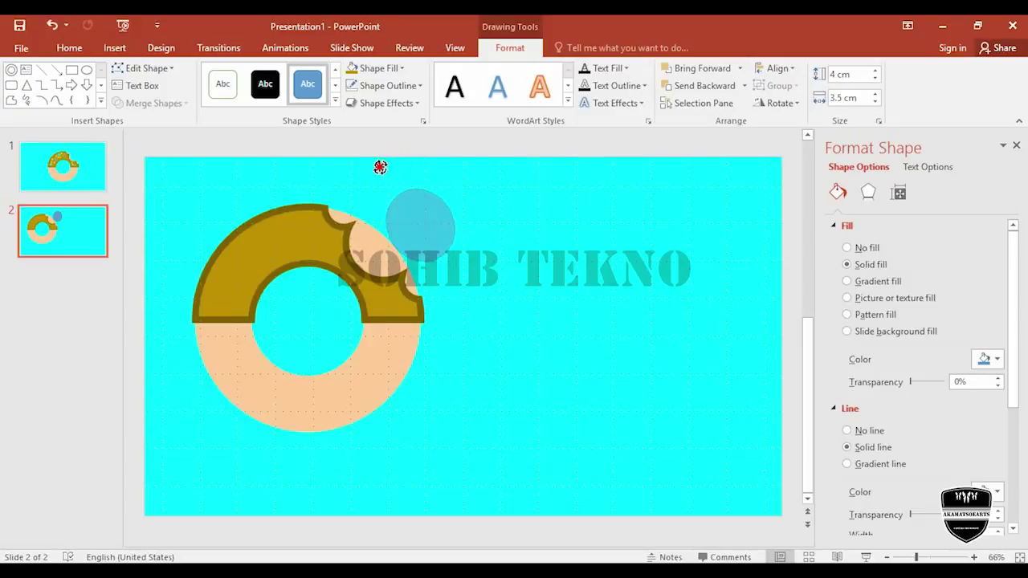
drag(429, 225, 397, 228)
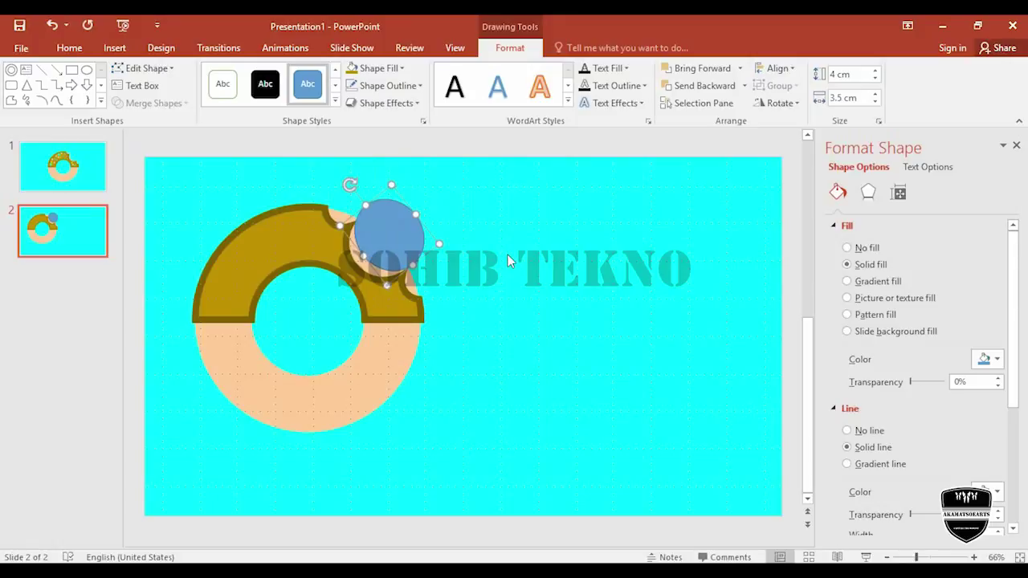
Step: Subtract the blue oval from the peach donut ring, cutting a larger bite at its top right
click(507, 255)
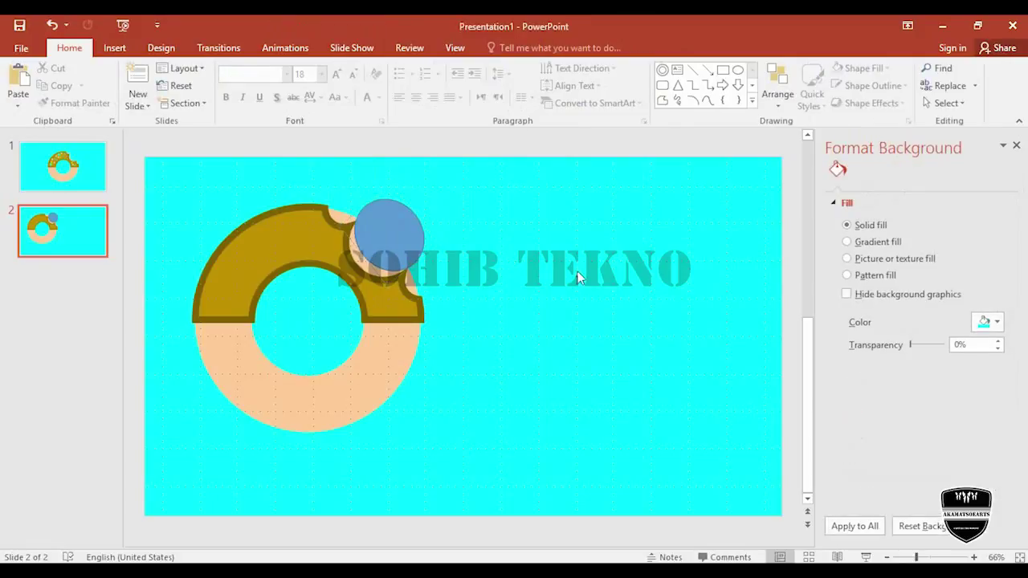
click(399, 224)
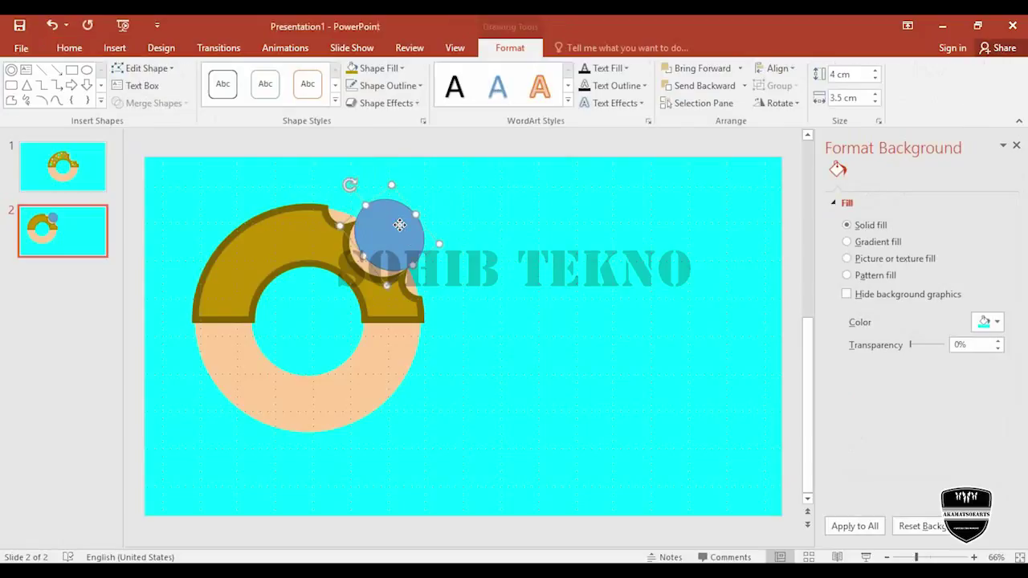
click(528, 314)
click(382, 381)
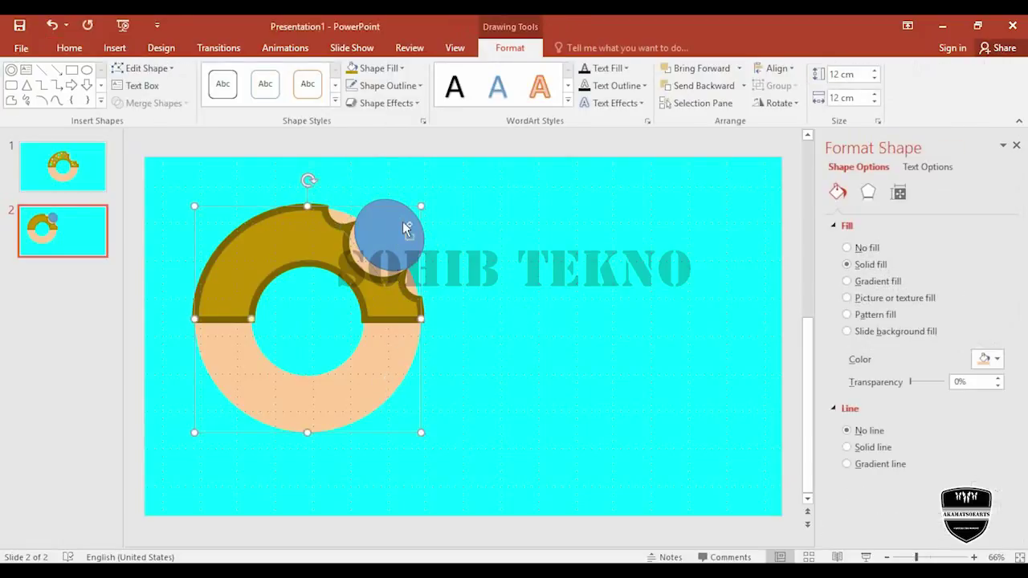
shift+click(384, 204)
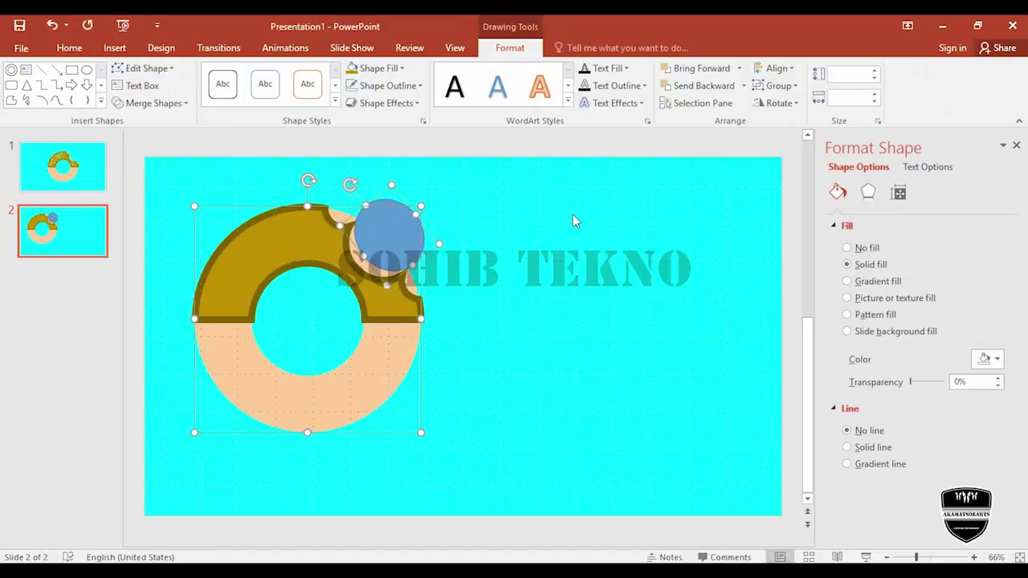
click(184, 105)
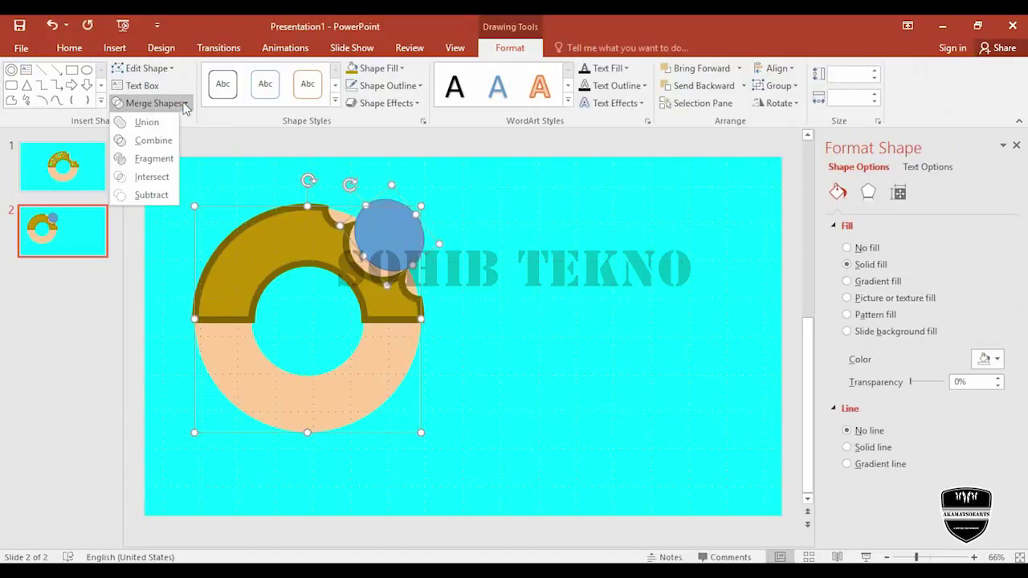
click(153, 198)
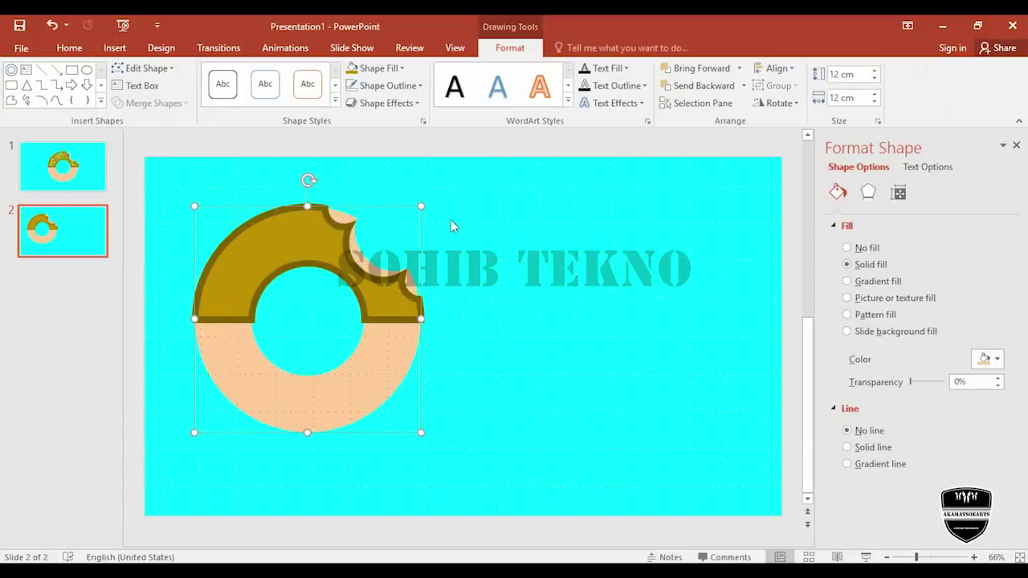
click(563, 242)
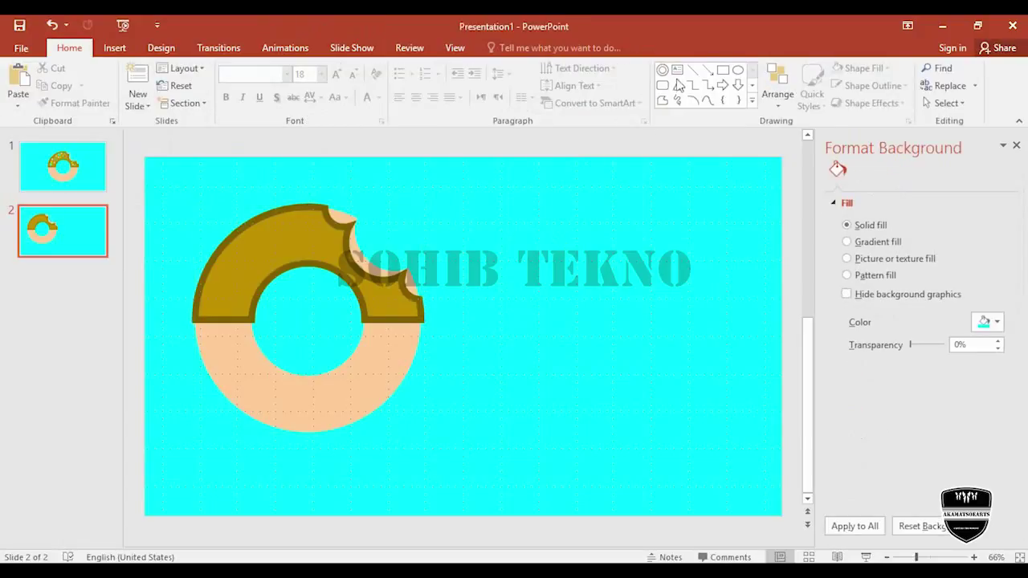
click(737, 70)
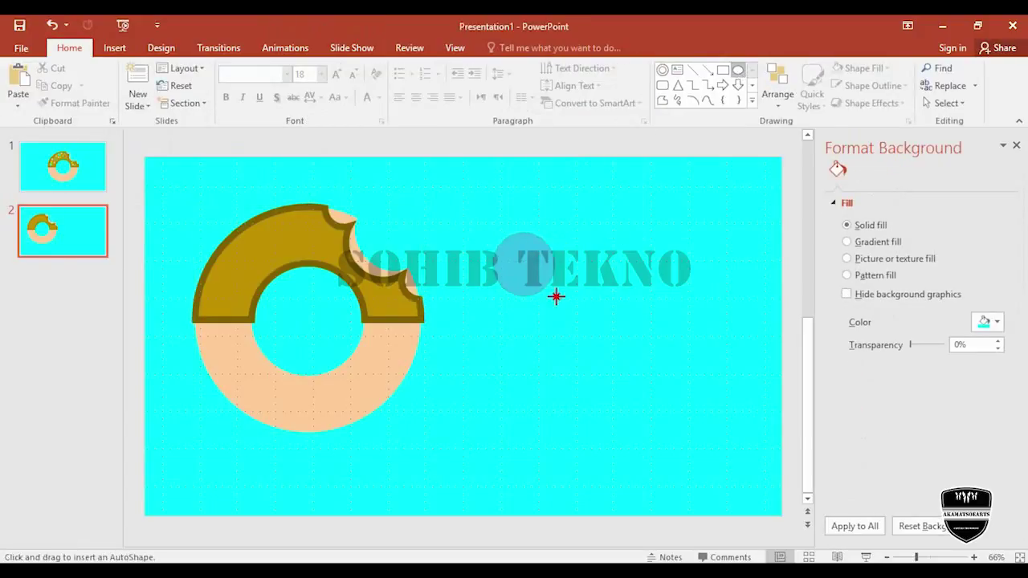
Step: Draw a small blue oval and size it 2 cm high by 1.5 cm wide
drag(557, 296, 569, 304)
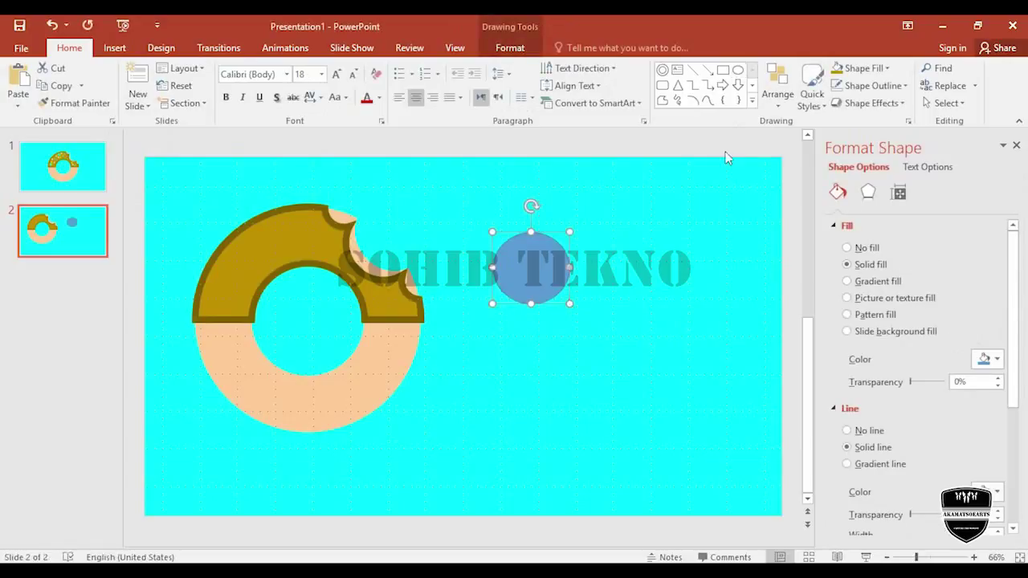
click(522, 50)
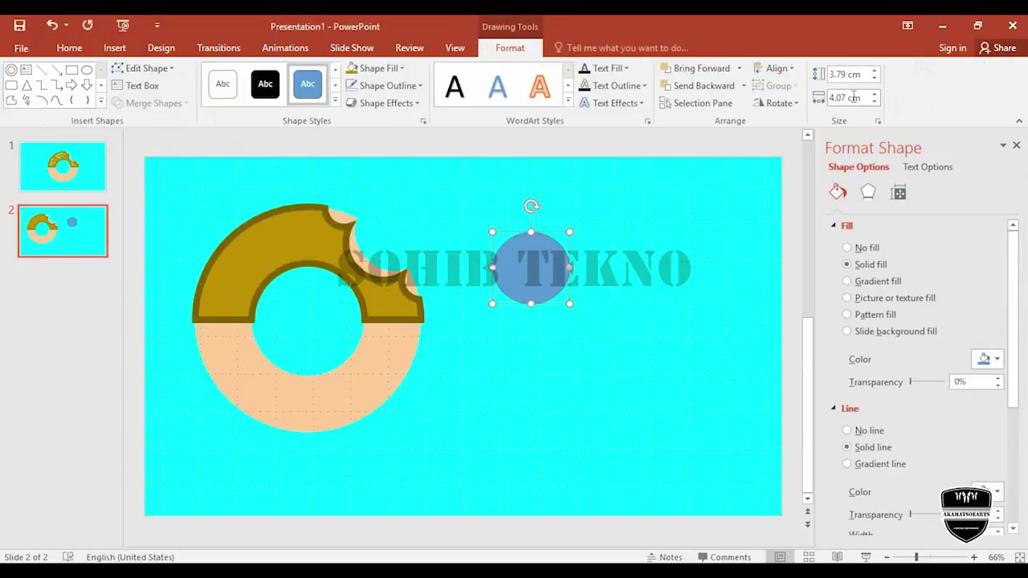
click(861, 73)
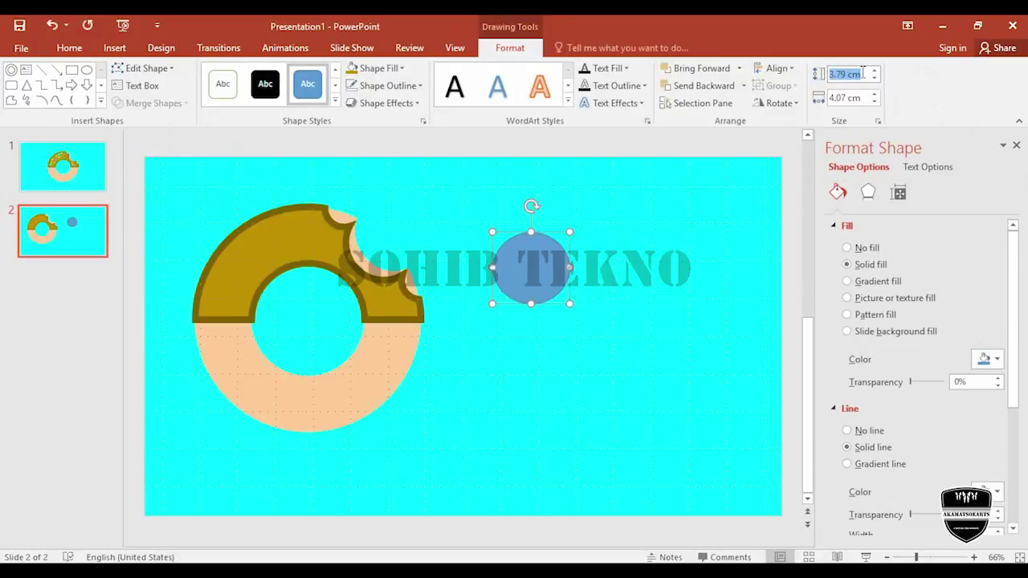
text(2)
key(Return)
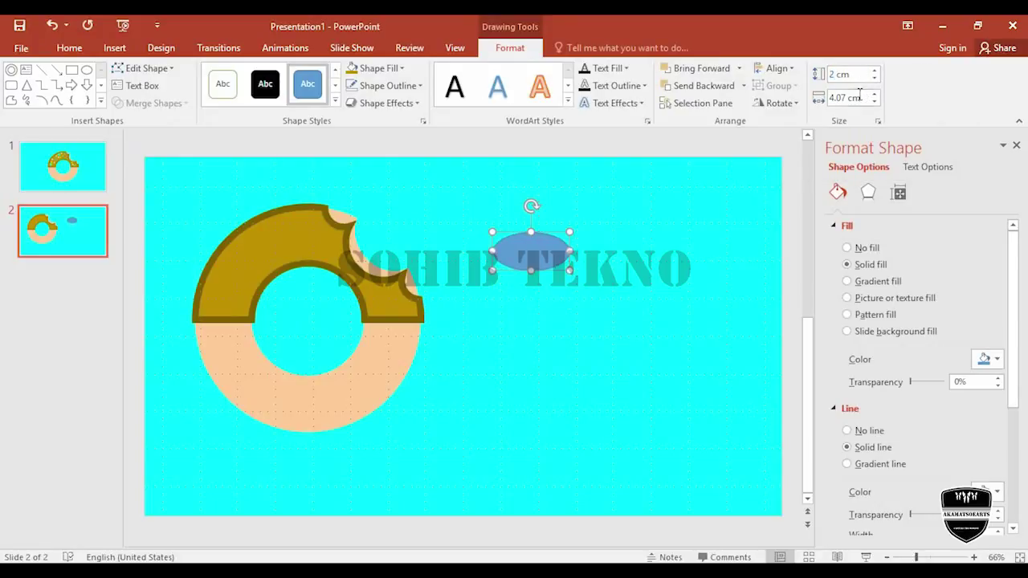
click(858, 97)
text(1.5)
key(Return)
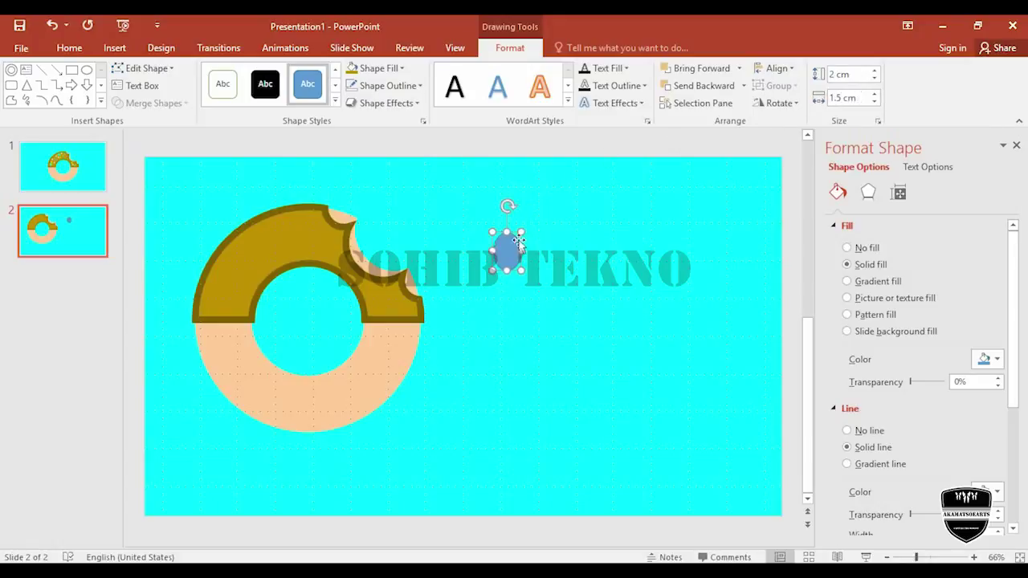
Step: Move the small oval over the donut's right-edge bite, nudging it into place with arrow keys
drag(510, 248, 427, 274)
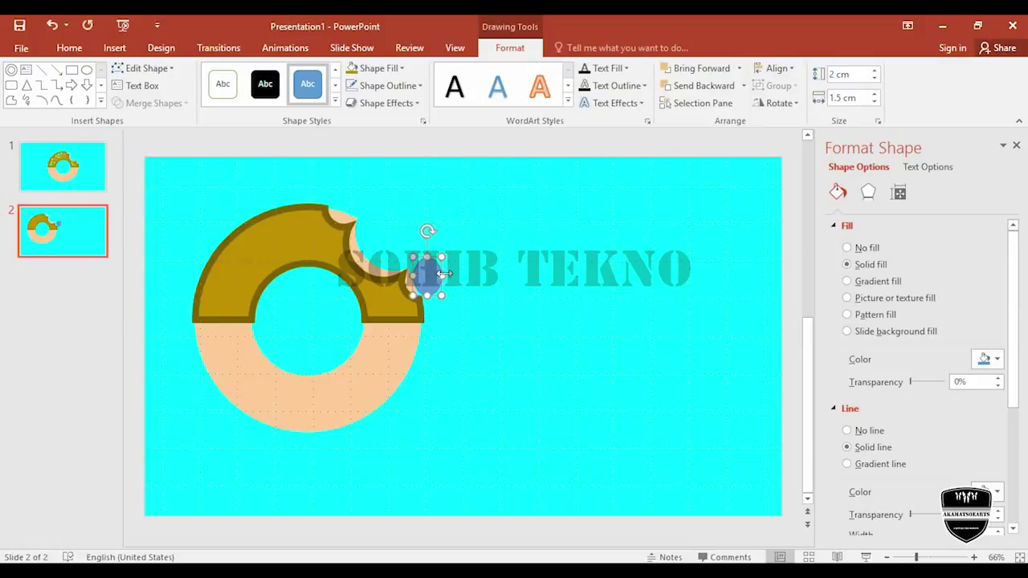
click(424, 226)
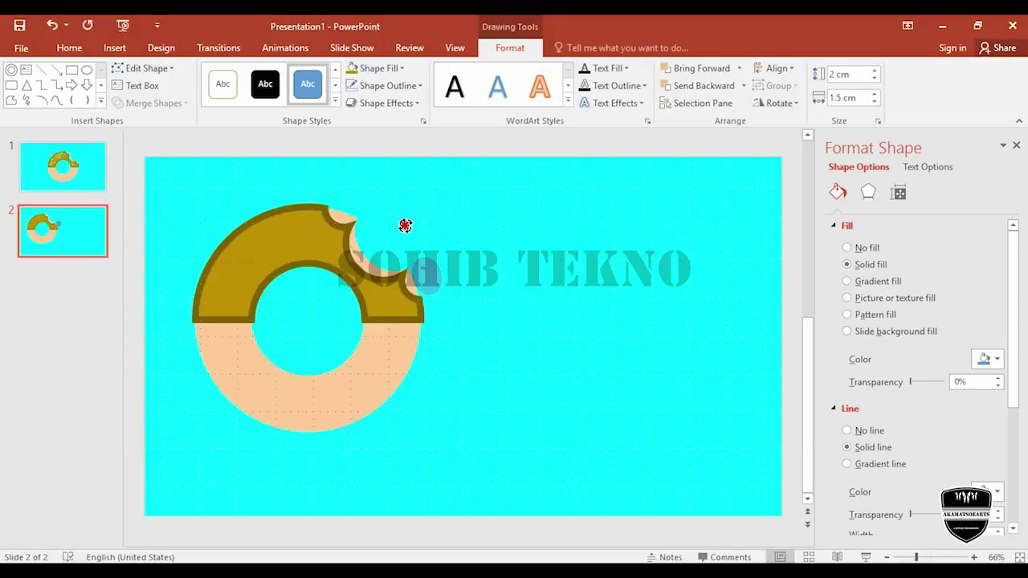
click(426, 273)
key(Left)
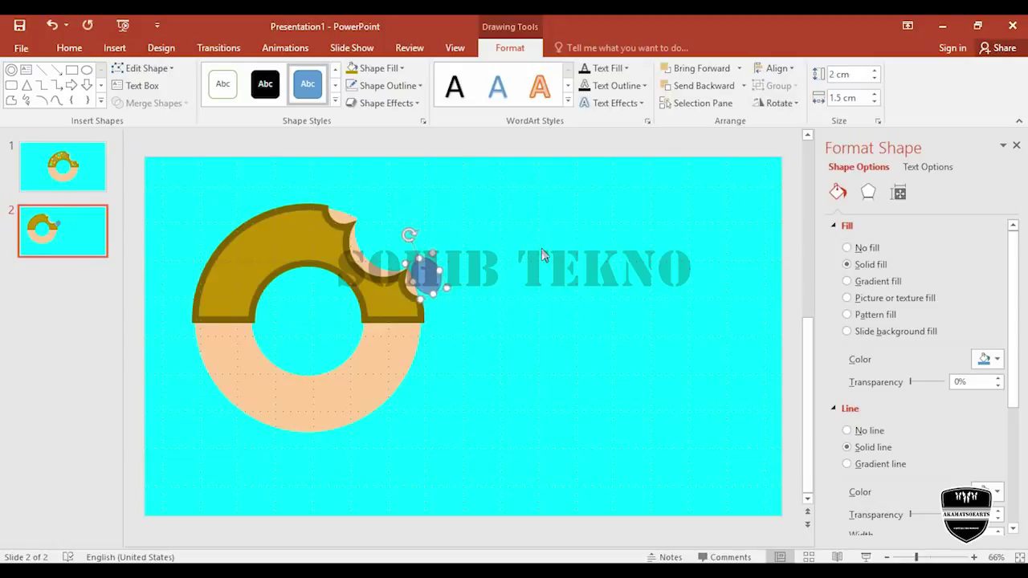
key(Left)
key(Left)
key(Left)
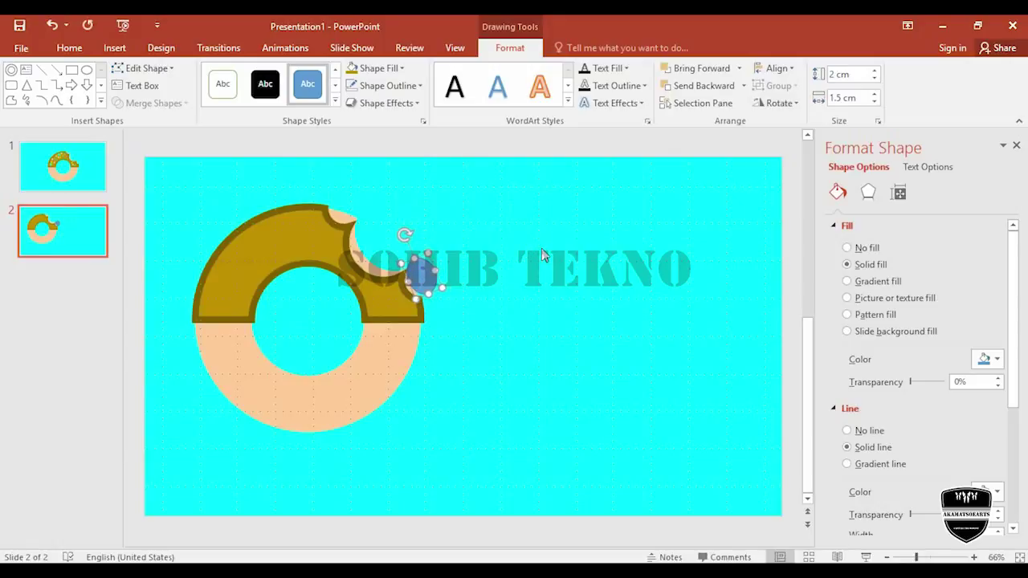
key(Down)
key(Down)
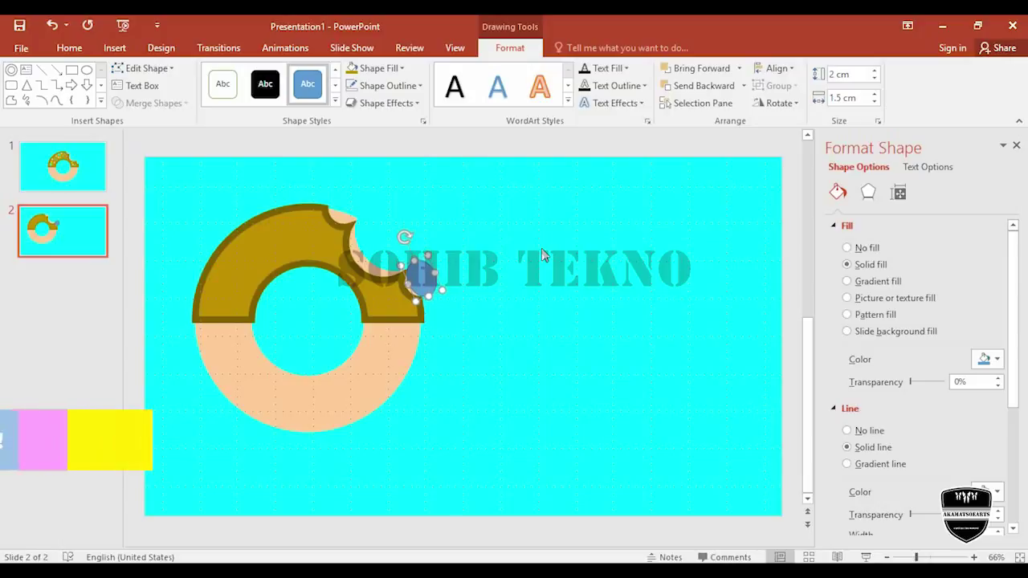
key(Left)
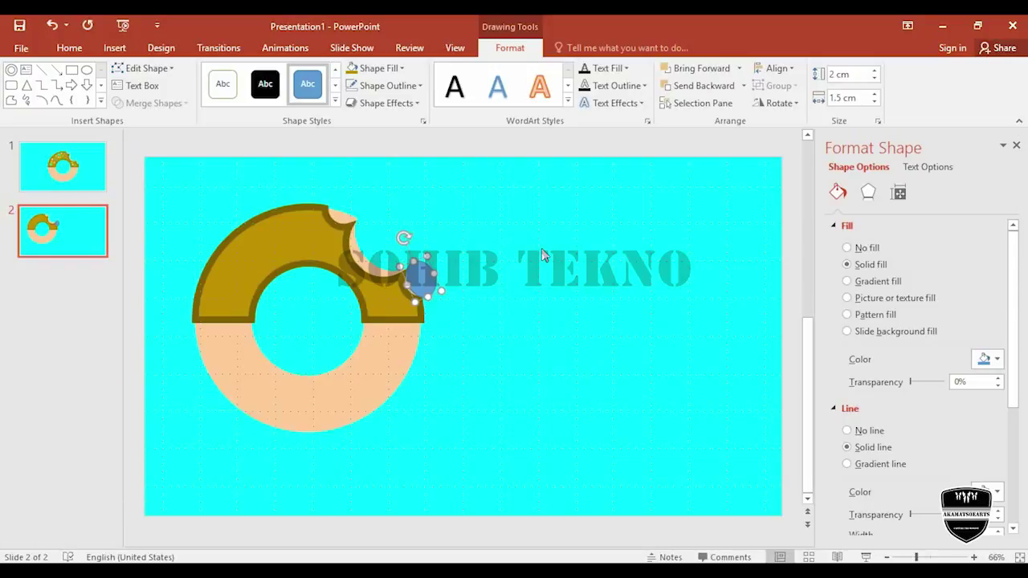
key(Right)
key(Down)
Step: Duplicate the oval onto the donut's top icing edge and tilt the copy slightly
drag(434, 289, 358, 202)
mouse_move(336, 163)
mouse_down()
mouse_move(310, 170)
mouse_move(321, 172)
mouse_up()
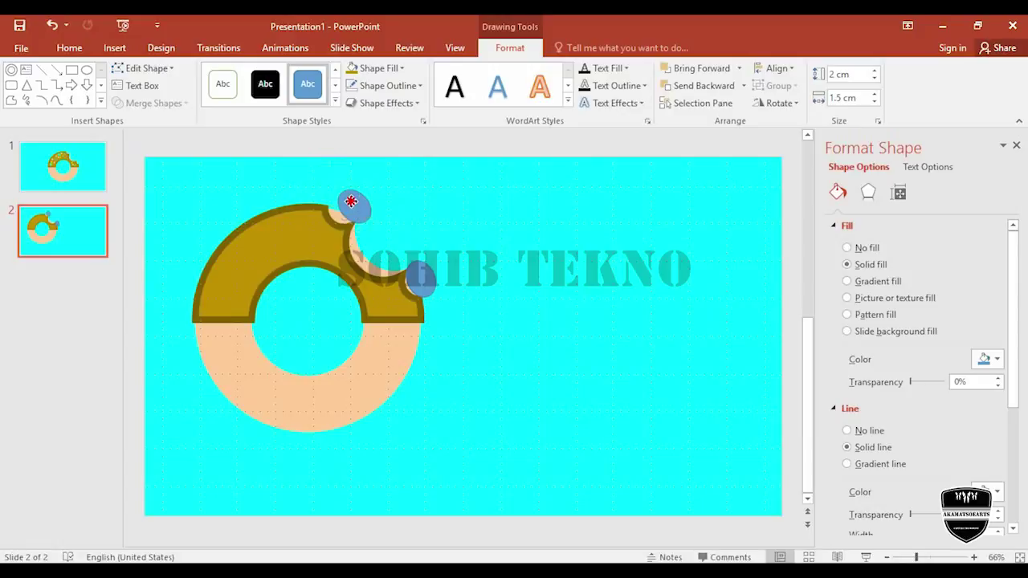
click(344, 200)
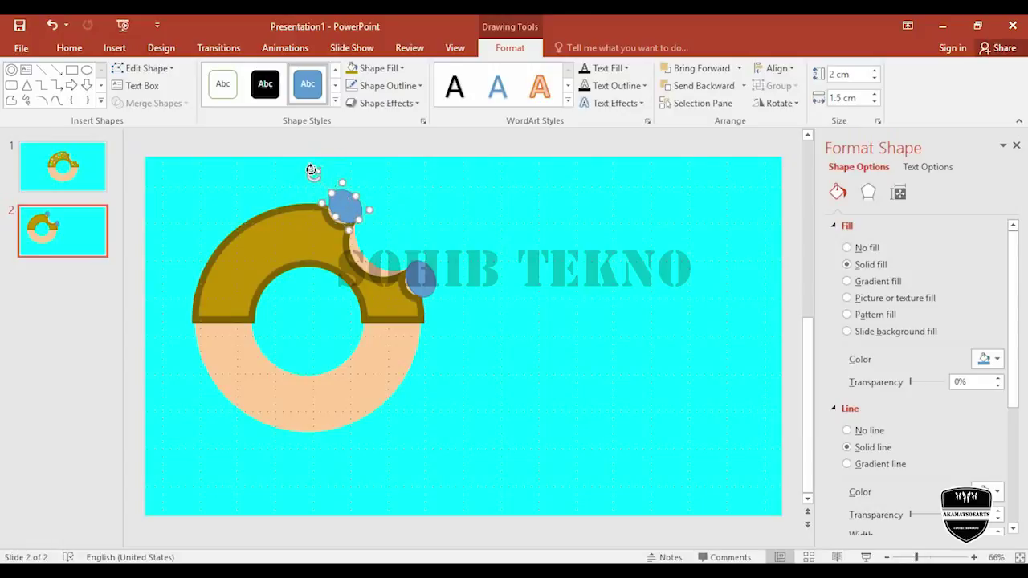
drag(314, 170, 304, 171)
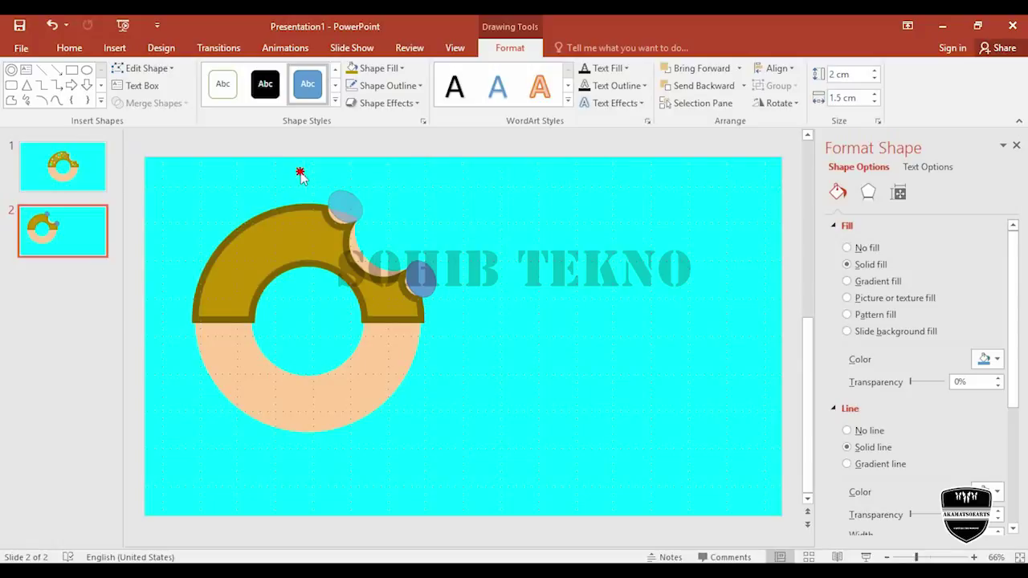
drag(303, 171, 299, 172)
key(ctrl+z)
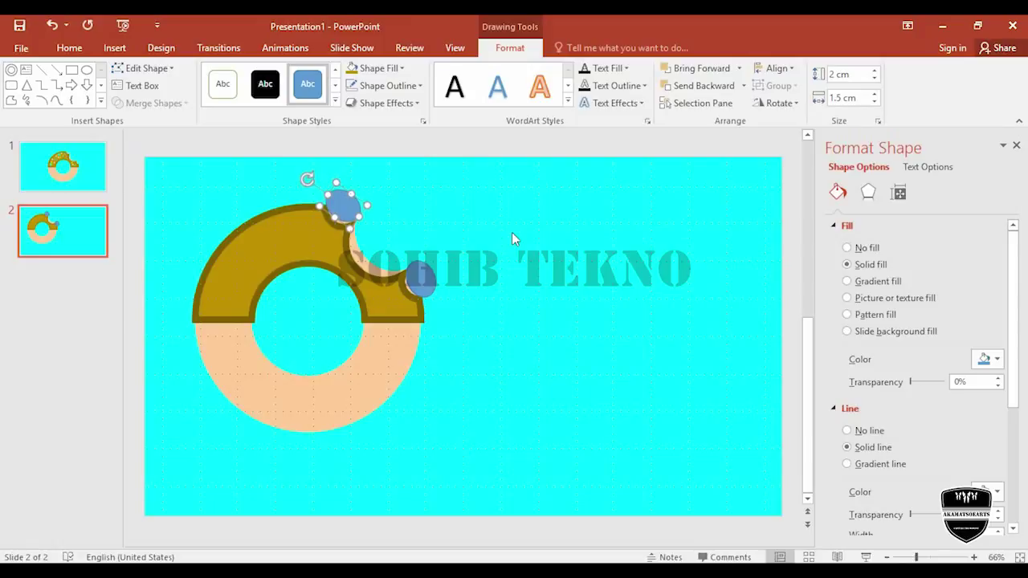
key(ctrl+z)
Step: Subtract both small ovals from the donut, adding bite notches at the top and right
click(513, 233)
click(340, 401)
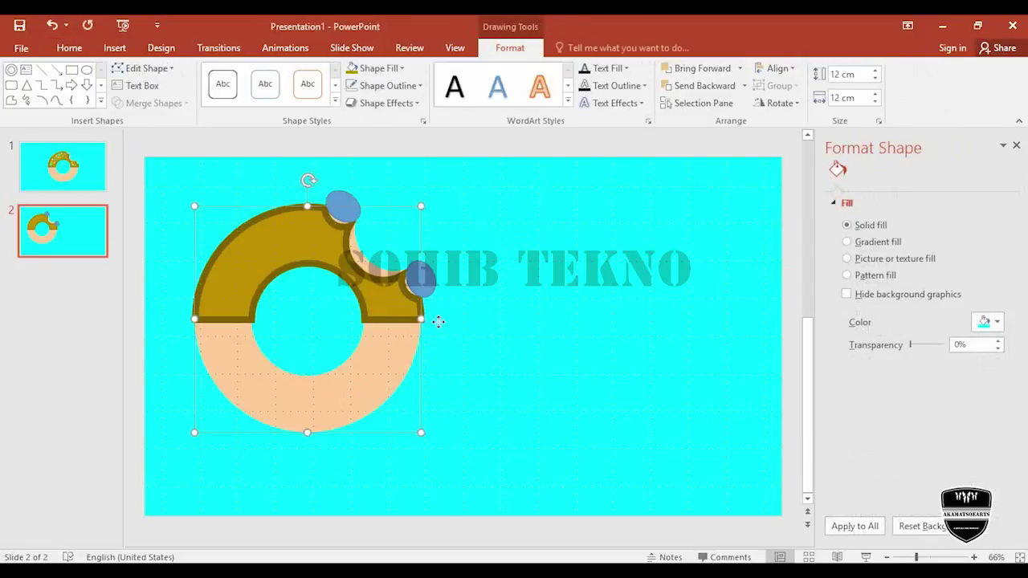
click(423, 277)
shift+click(341, 200)
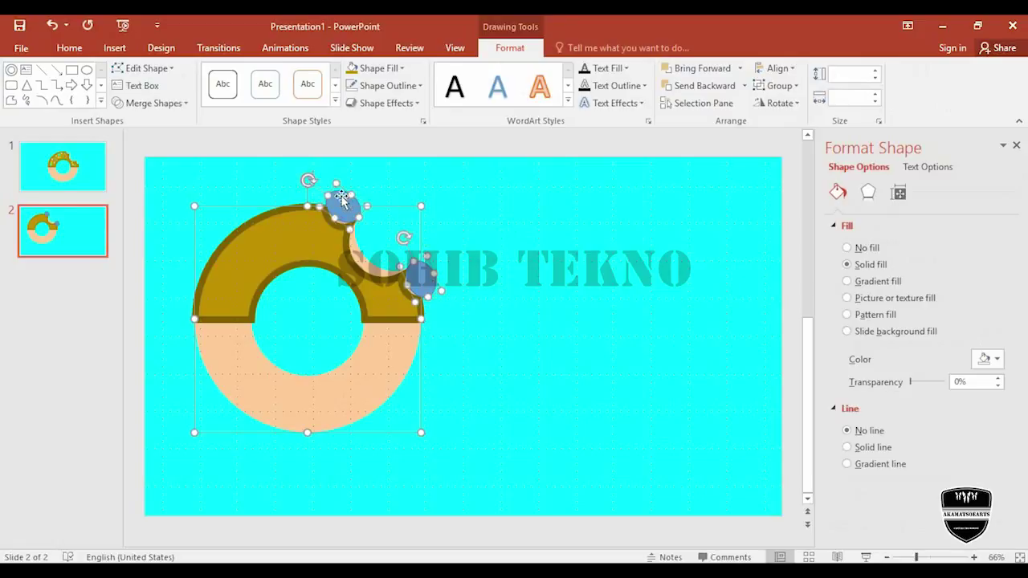
click(151, 103)
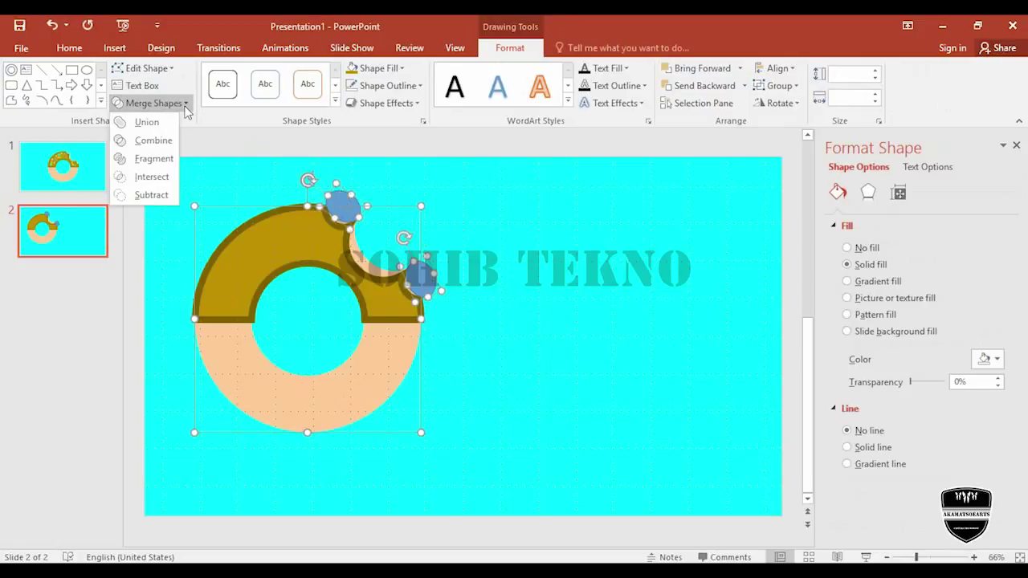
click(148, 195)
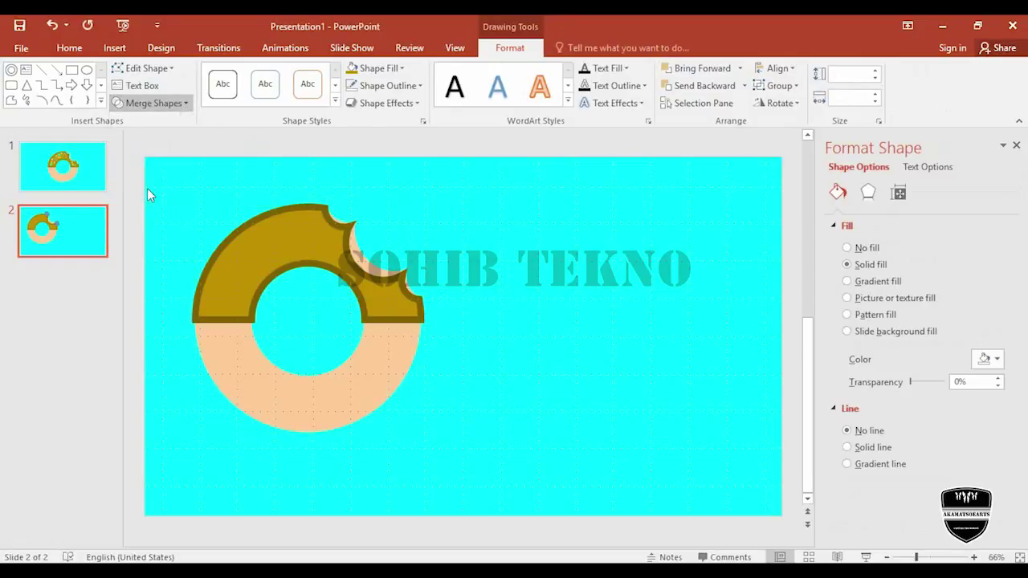
click(520, 265)
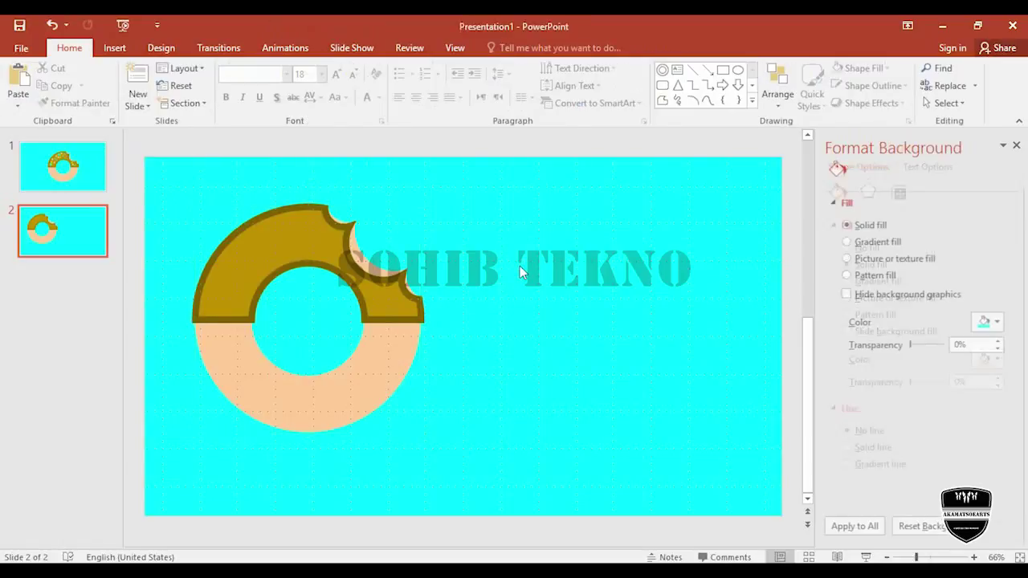
Step: Draw a small circle beside the donut and size it 0.5 × 0.5 cm
click(737, 70)
drag(538, 252, 568, 285)
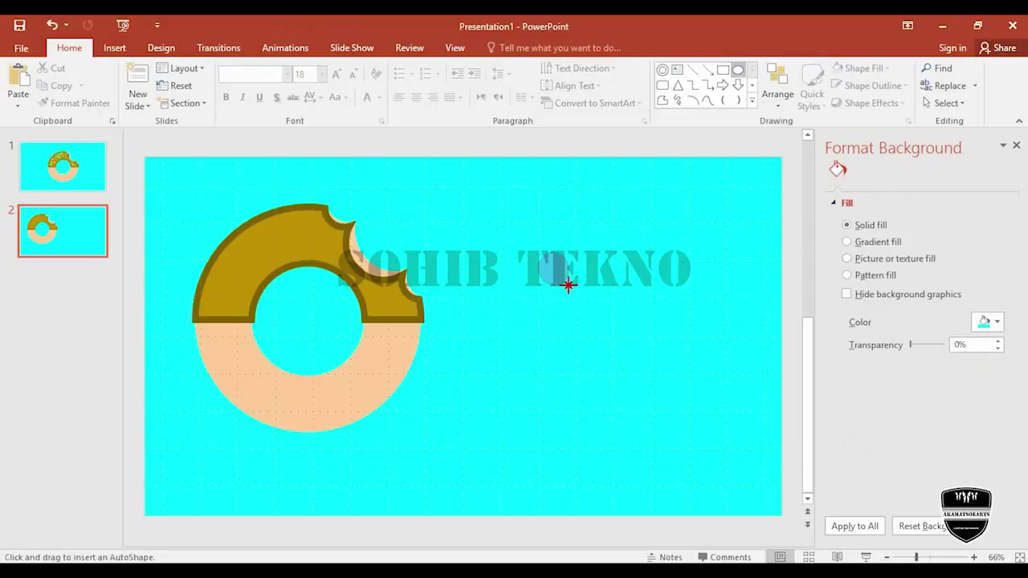
drag(568, 285, 571, 287)
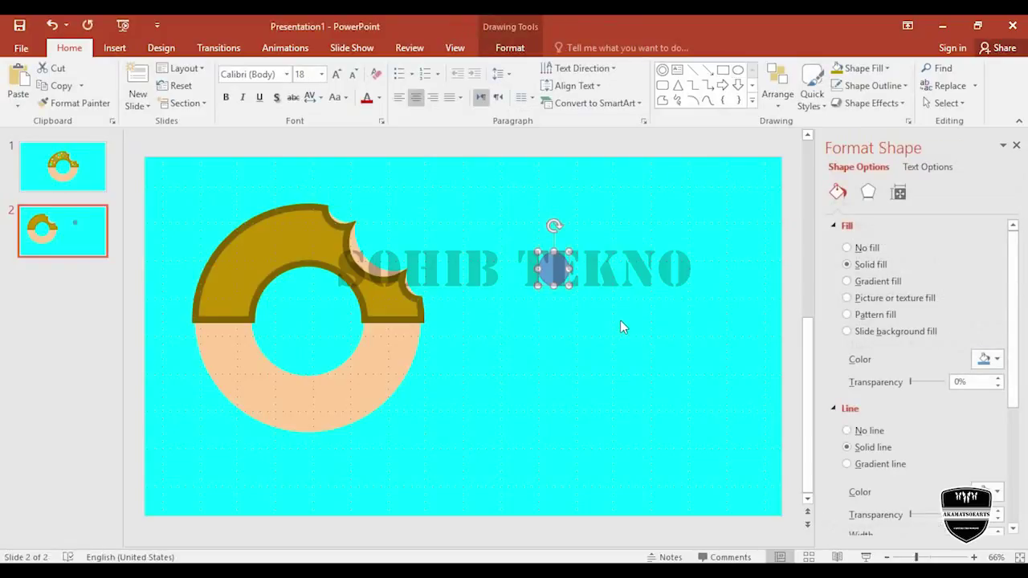
click(508, 49)
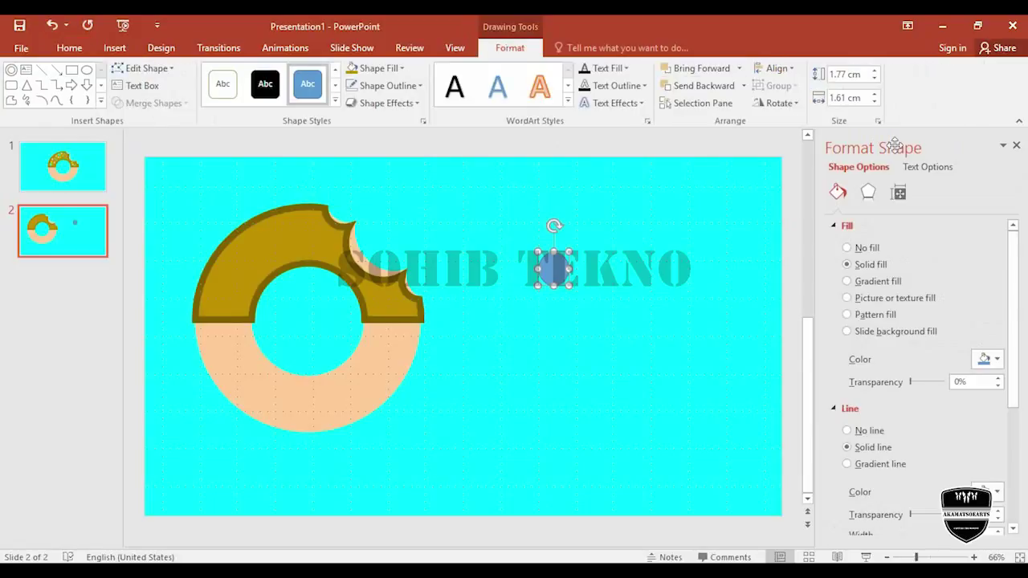
click(849, 73)
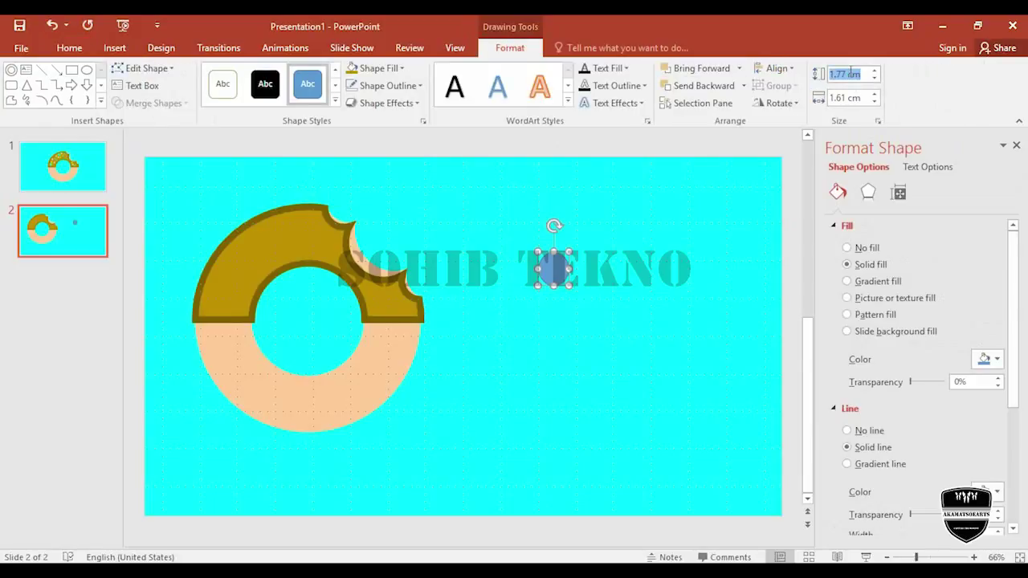
text(0.5)
key(Return)
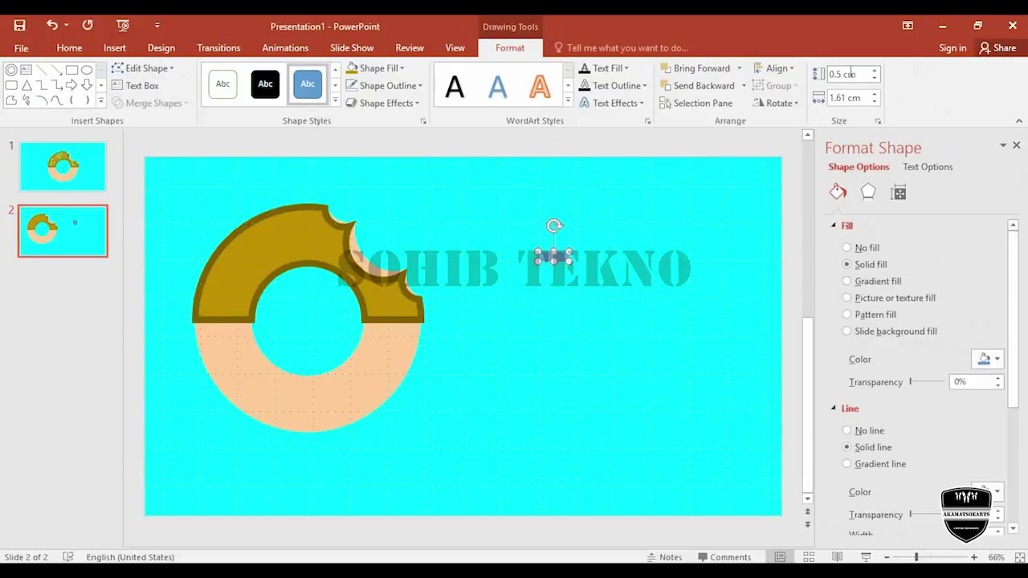
click(851, 97)
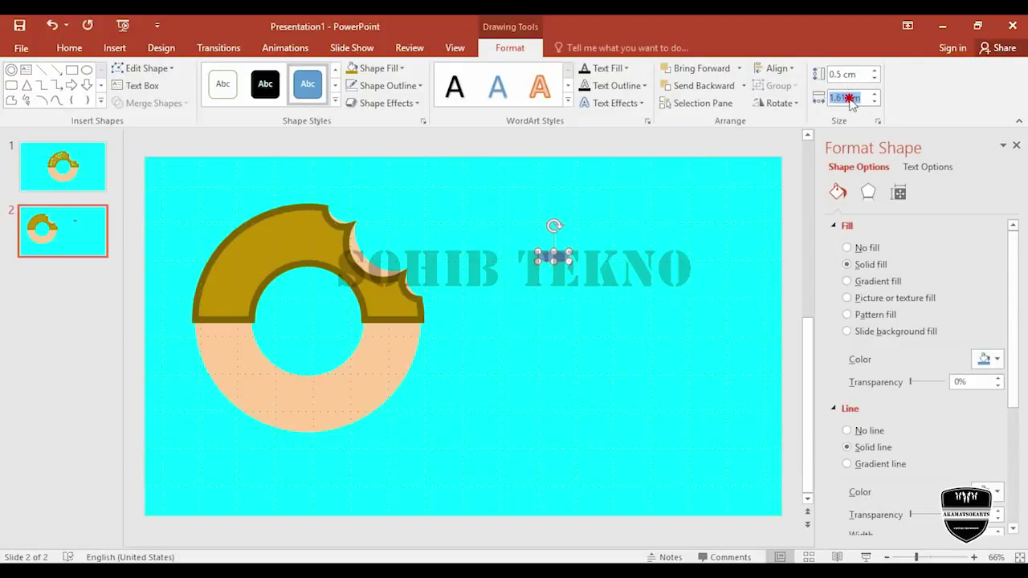
text(0.5)
key(Return)
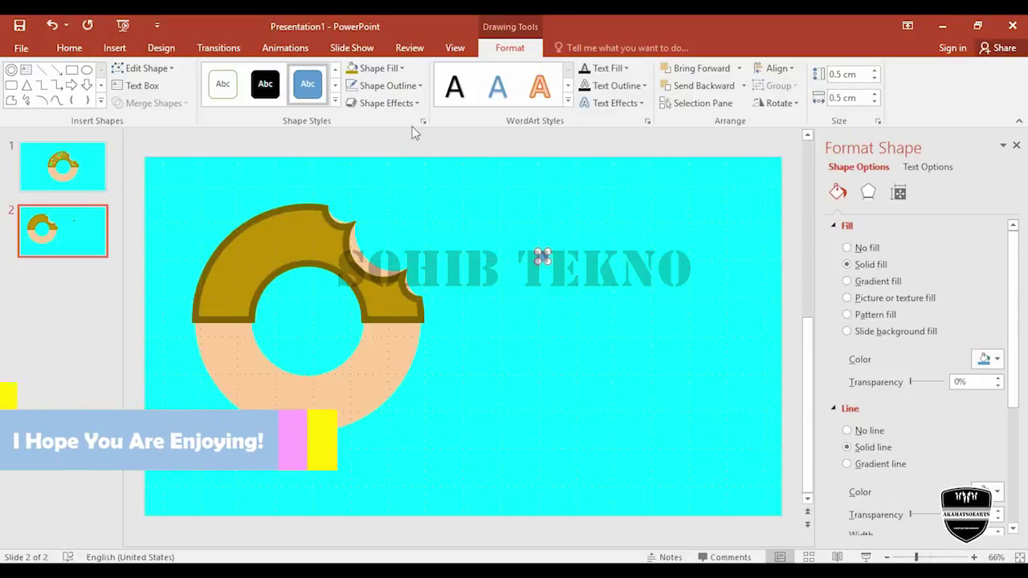
Step: Fill the dot teal with no outline and place it on the icing by the bite
click(399, 69)
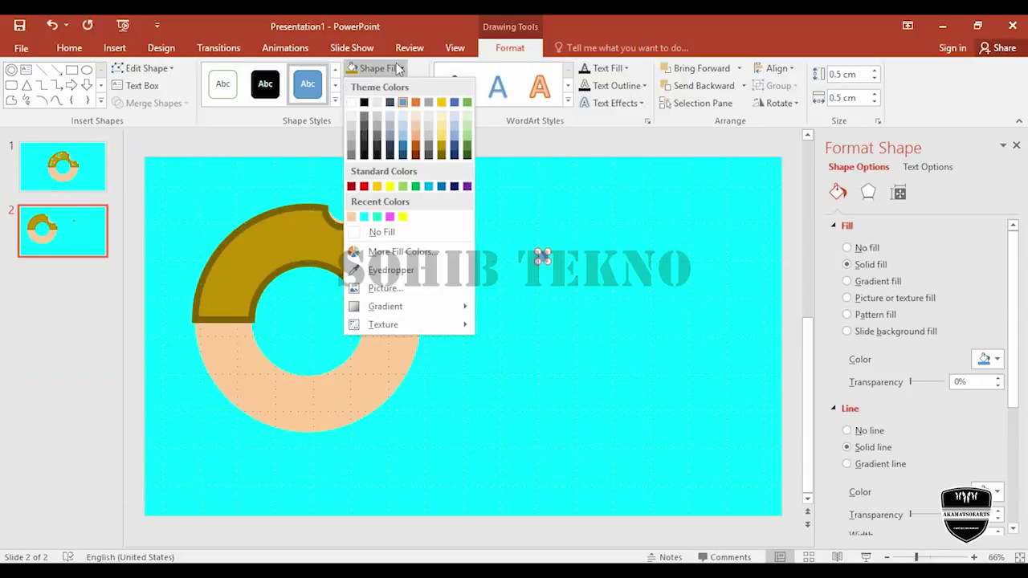
click(378, 217)
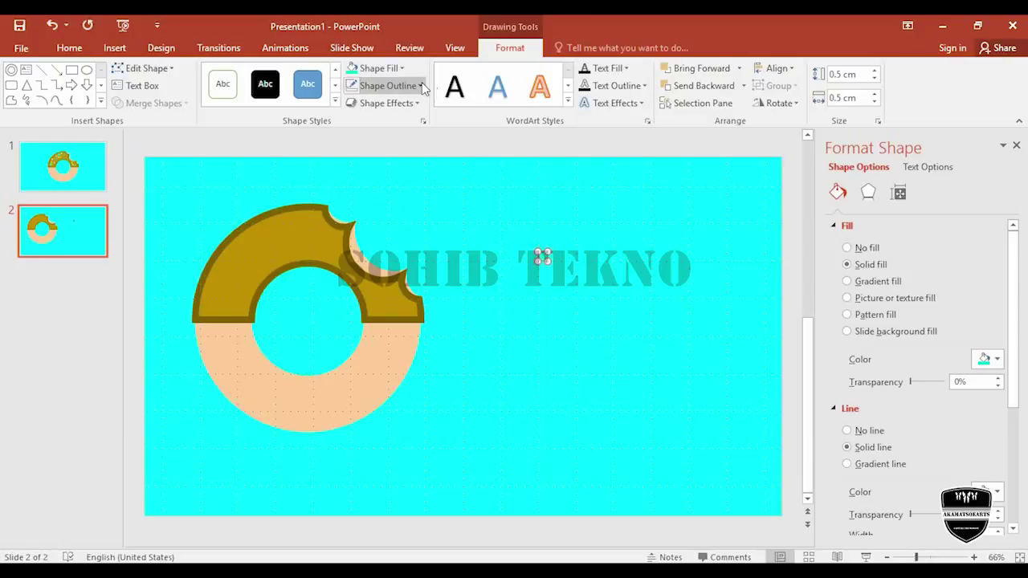
click(388, 85)
click(411, 255)
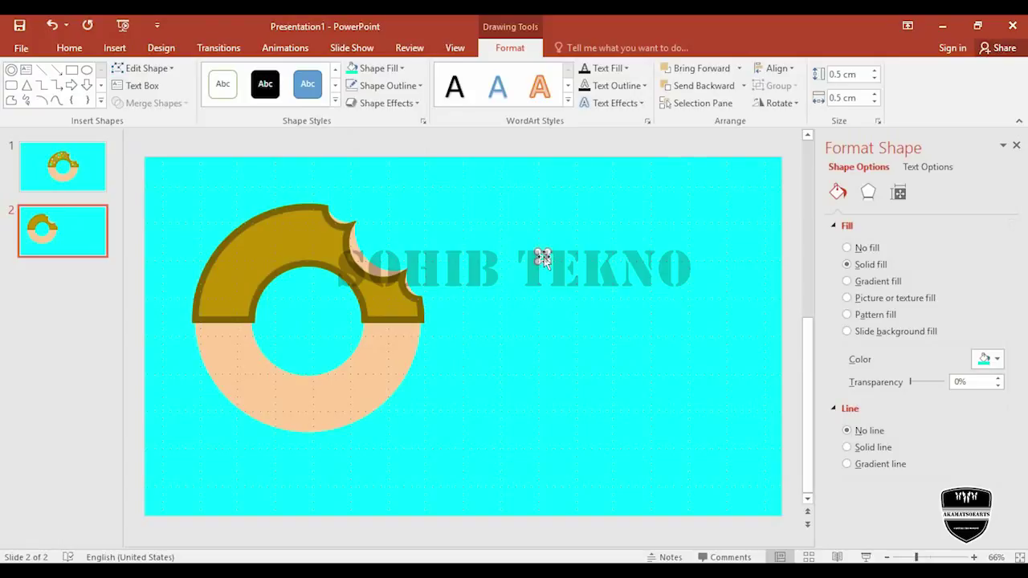
drag(543, 255, 395, 304)
drag(395, 305, 396, 305)
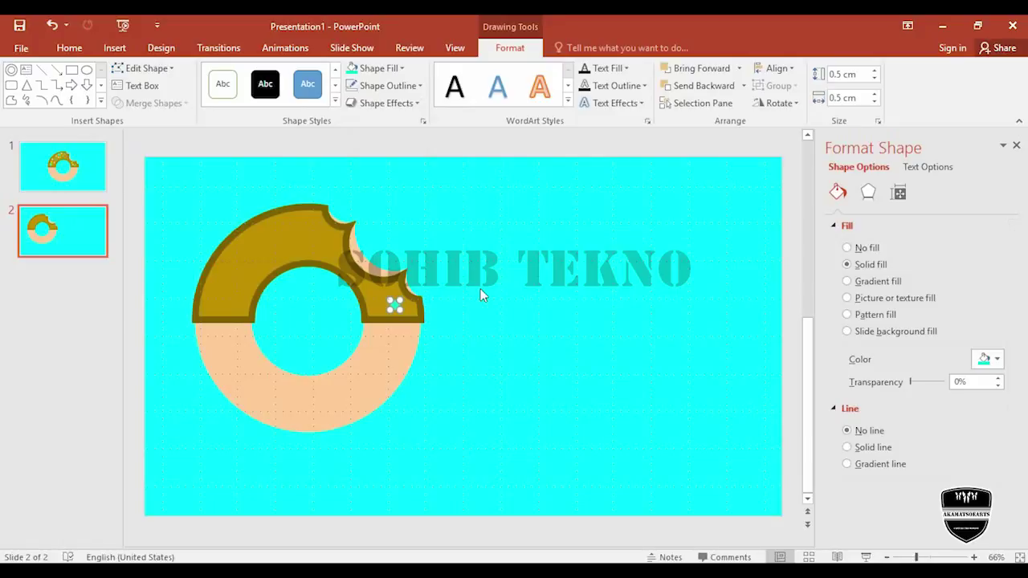
key(ctrl+z)
key(ctrl+z)
key(Up)
key(Left)
key(Left)
key(Left)
key(Left)
Step: Recolor two more sprinkle dots near the bite, one yellow and one white
click(401, 68)
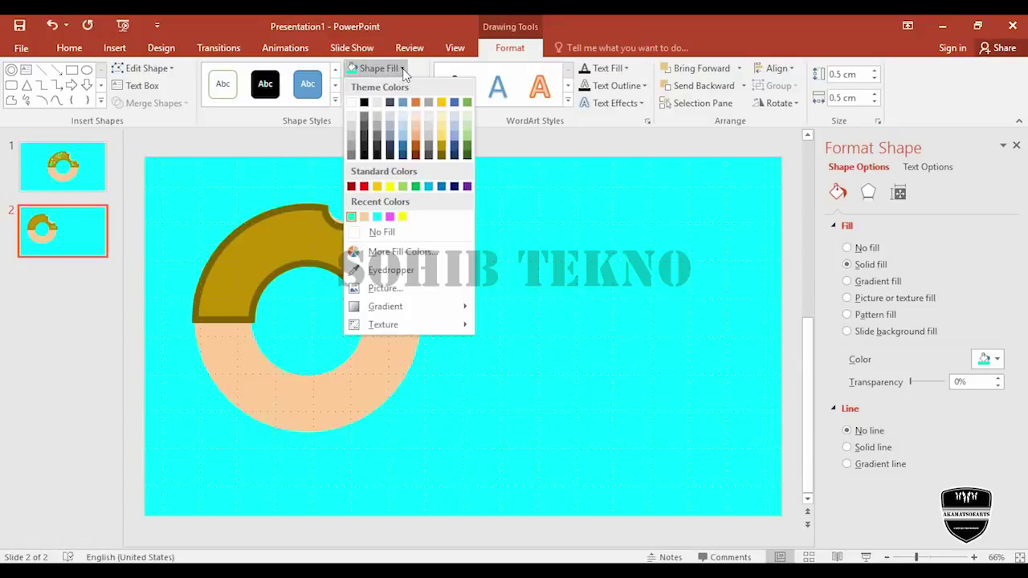
click(403, 216)
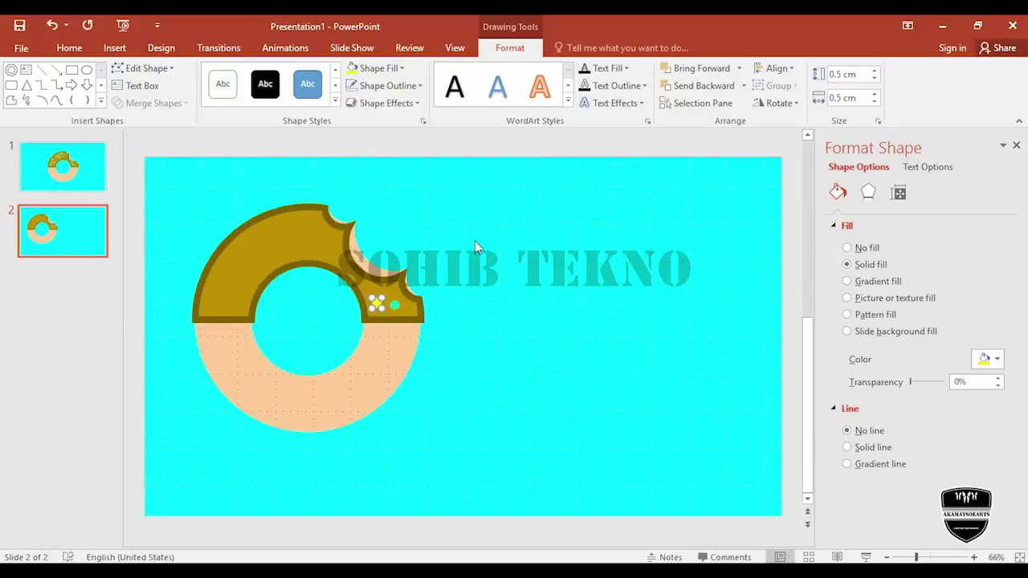
click(358, 302)
drag(357, 302, 383, 287)
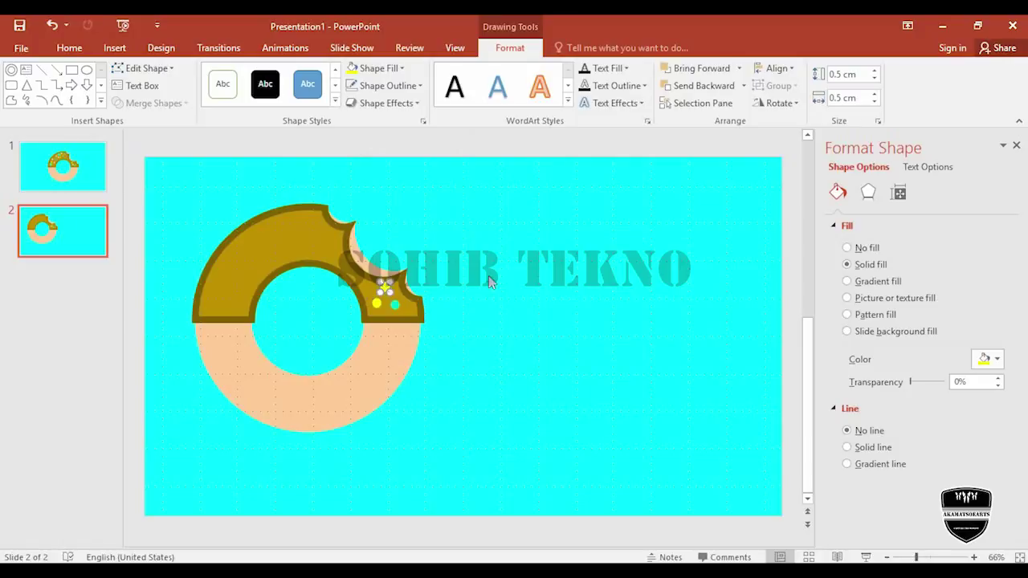
key(ctrl+z)
click(394, 69)
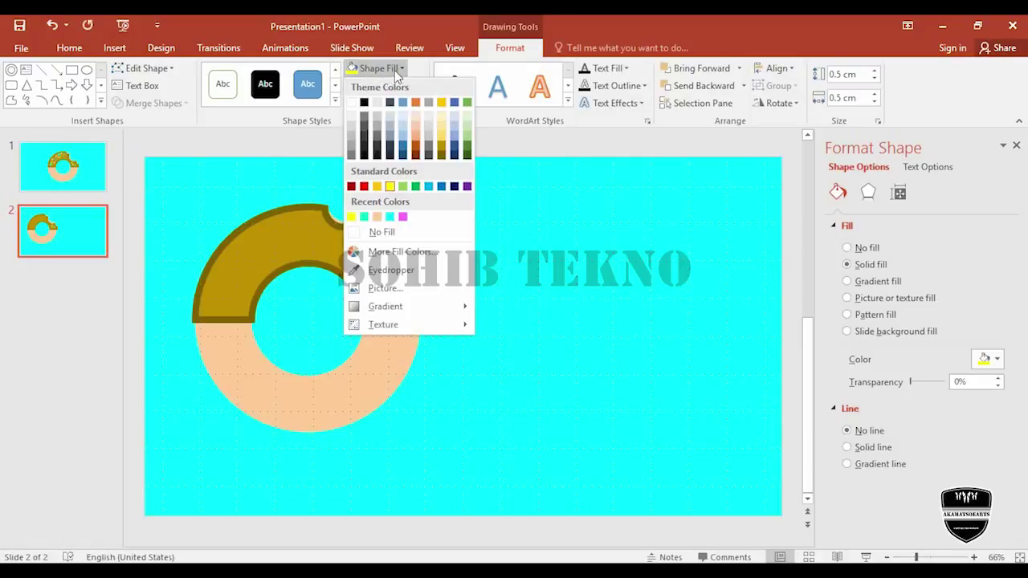
click(352, 102)
click(474, 241)
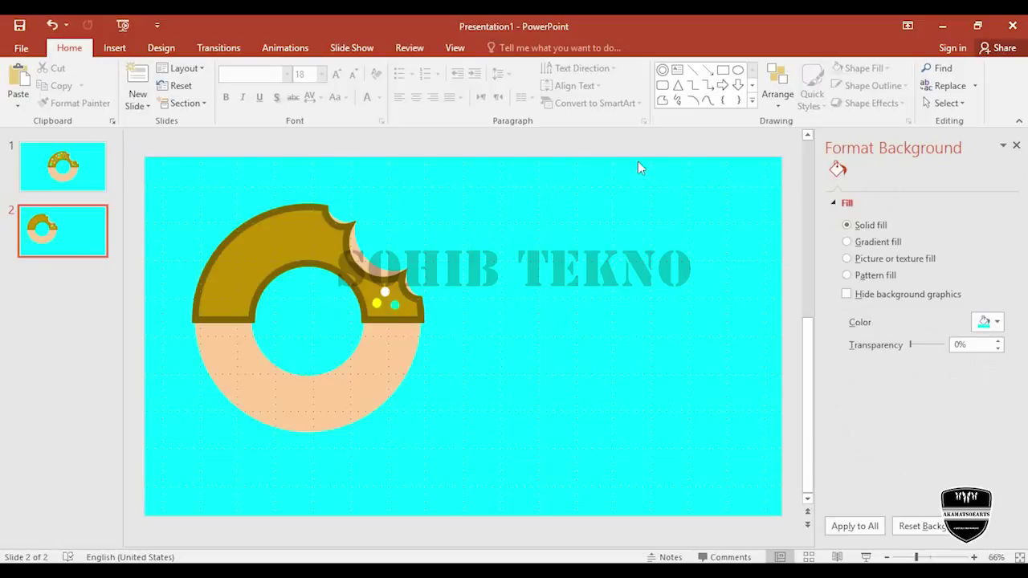
Step: Draw a new teal circle with no outline and set its width to 1 cm
click(737, 70)
drag(537, 223, 600, 281)
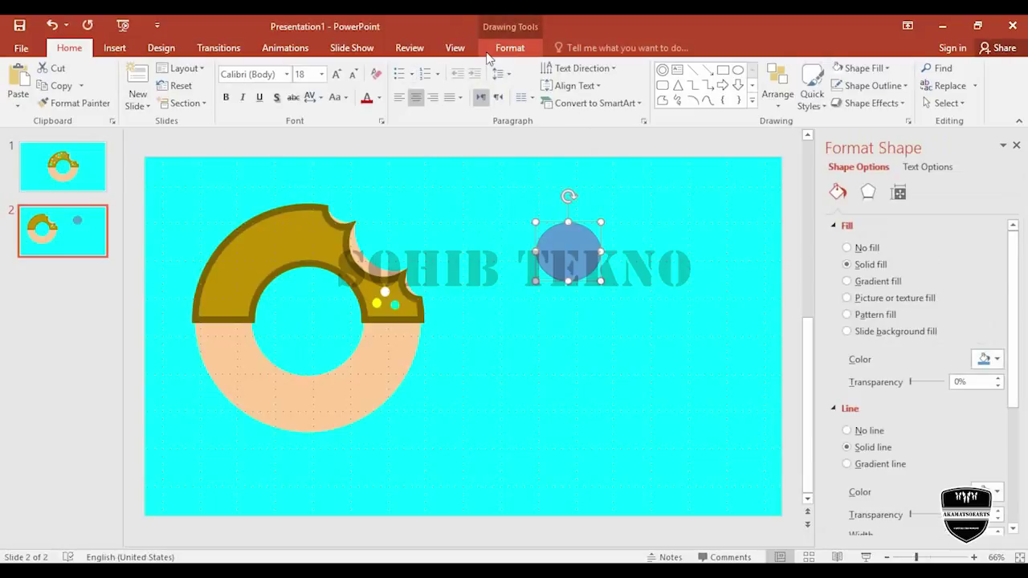
click(502, 50)
click(393, 87)
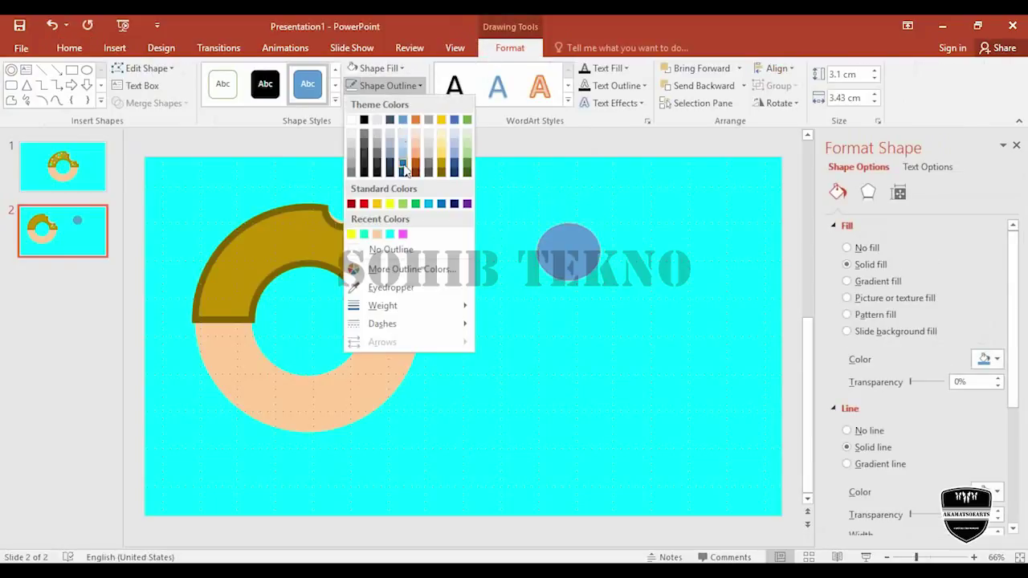
click(412, 252)
click(393, 70)
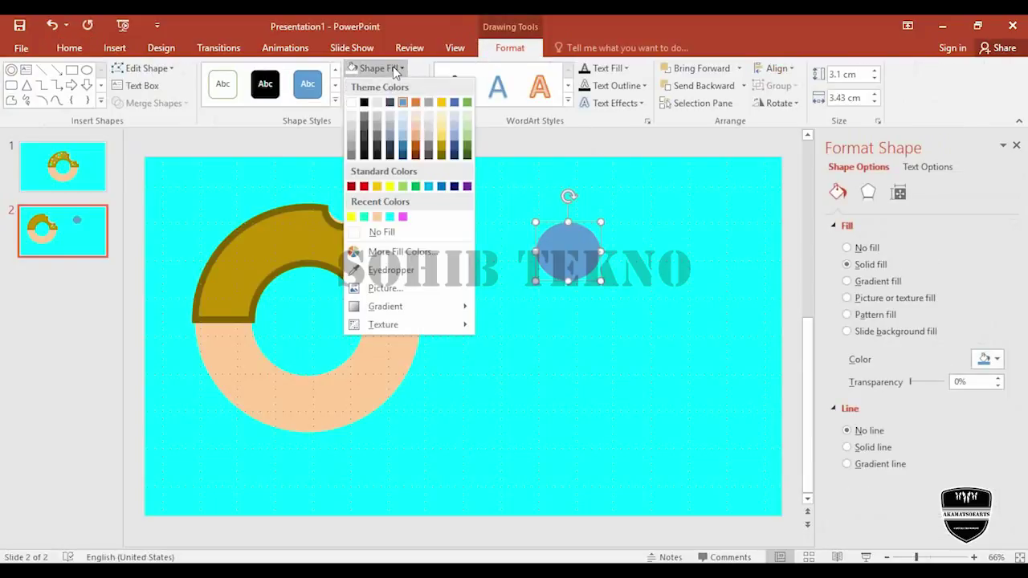
click(364, 217)
click(862, 97)
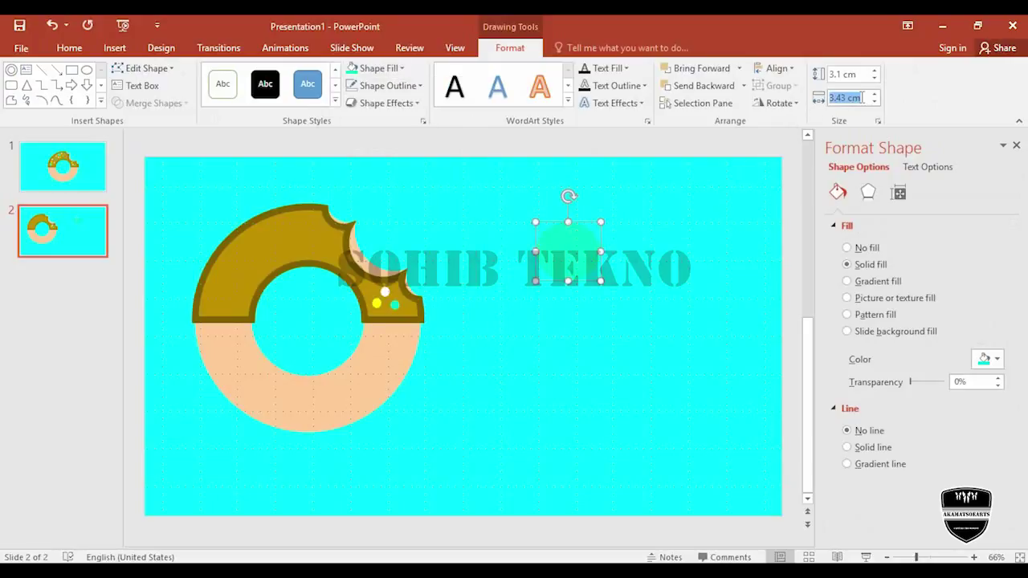
text(1)
key(Return)
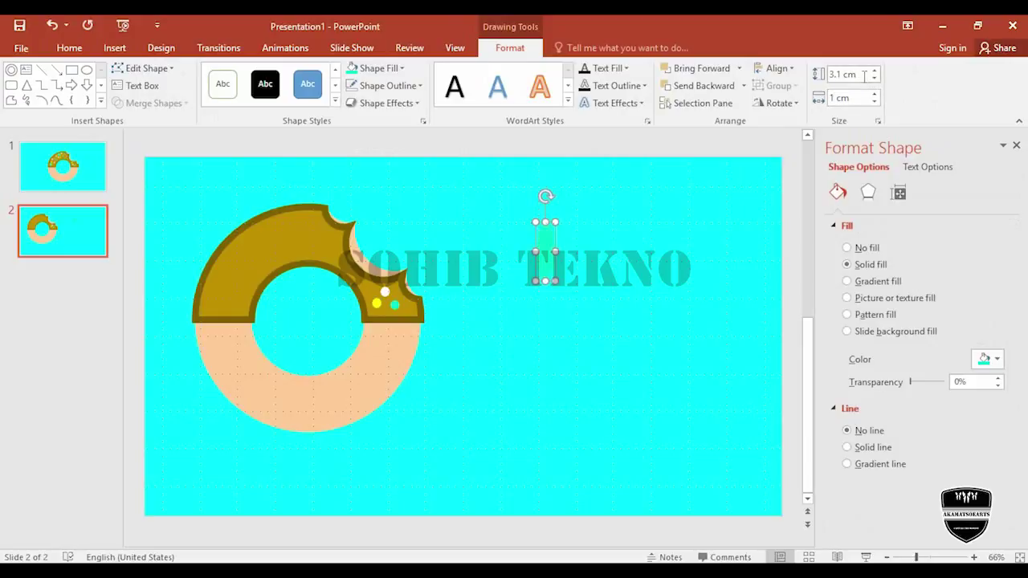
click(863, 75)
Step: Set the circle's height to 1 cm, move it onto the icing's left end, and duplicate it higher up
text(1)
key(Return)
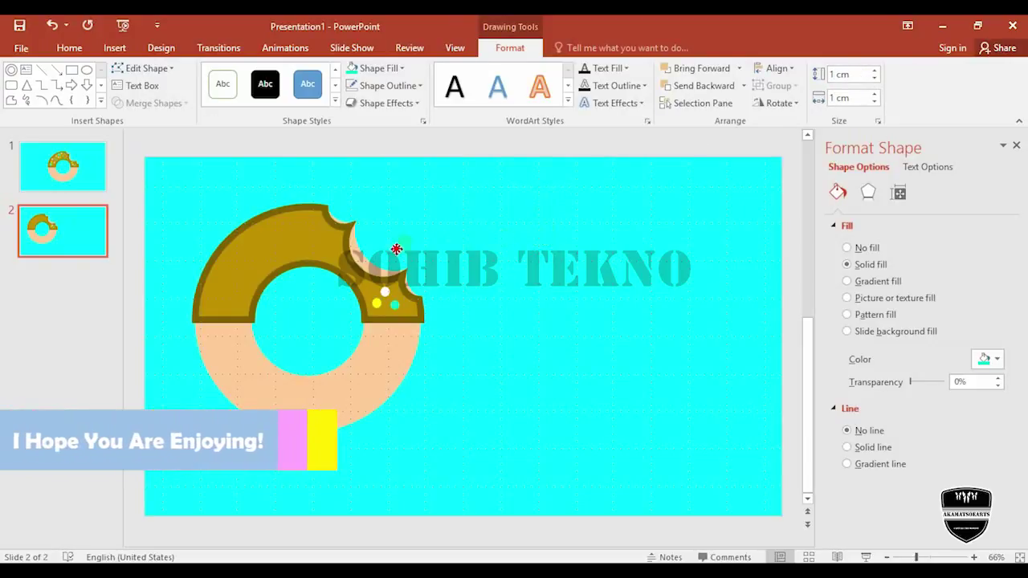
mouse_move(544, 234)
mouse_down()
mouse_move(272, 251)
mouse_move(214, 306)
mouse_up()
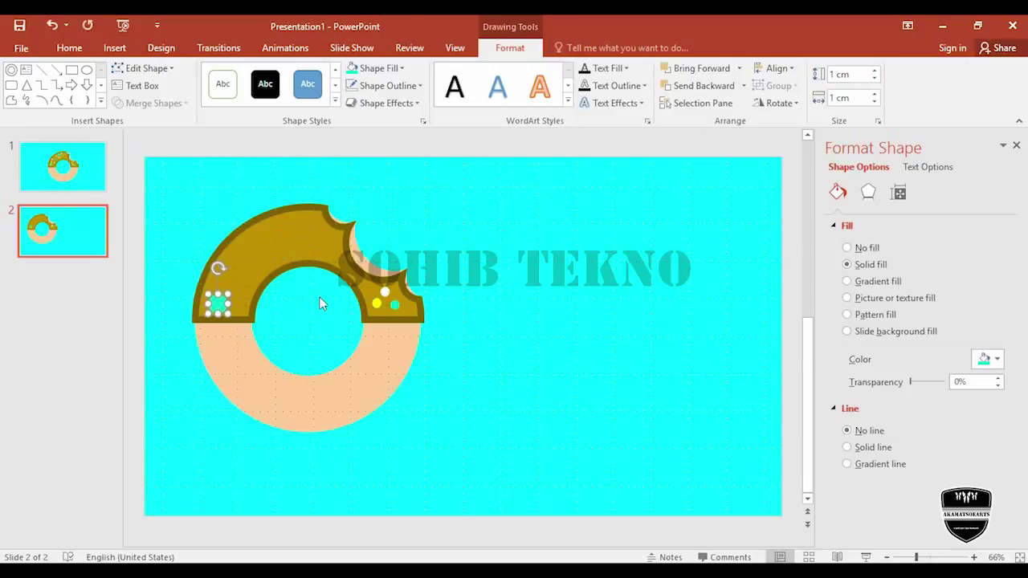
key(ctrl+d)
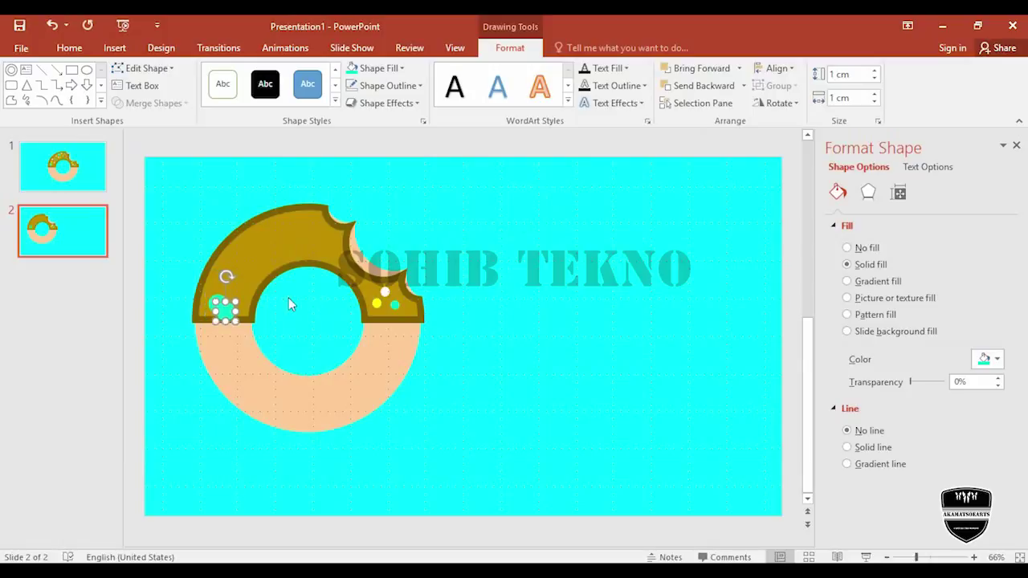
drag(227, 319, 261, 238)
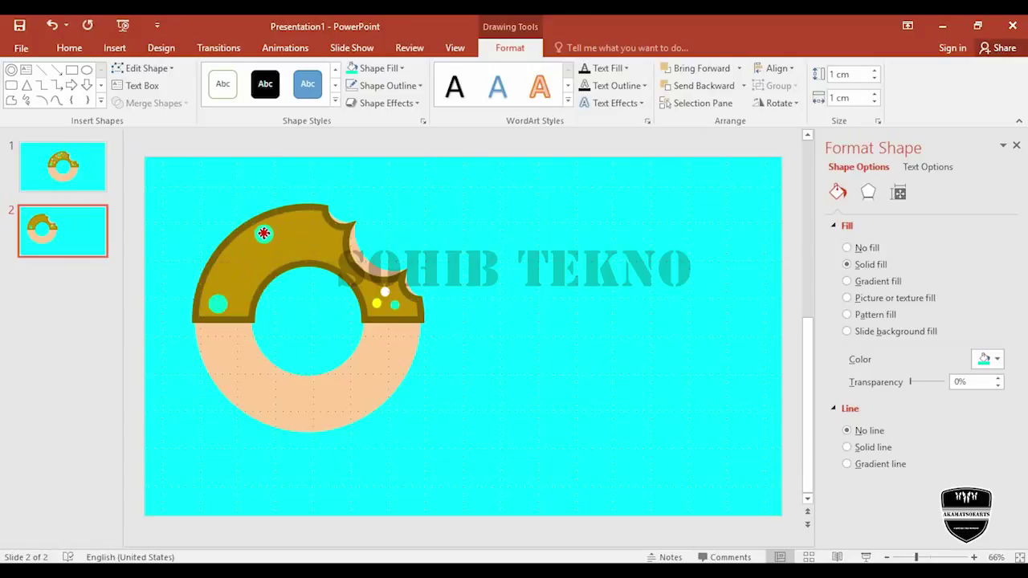
drag(261, 237, 264, 234)
click(502, 238)
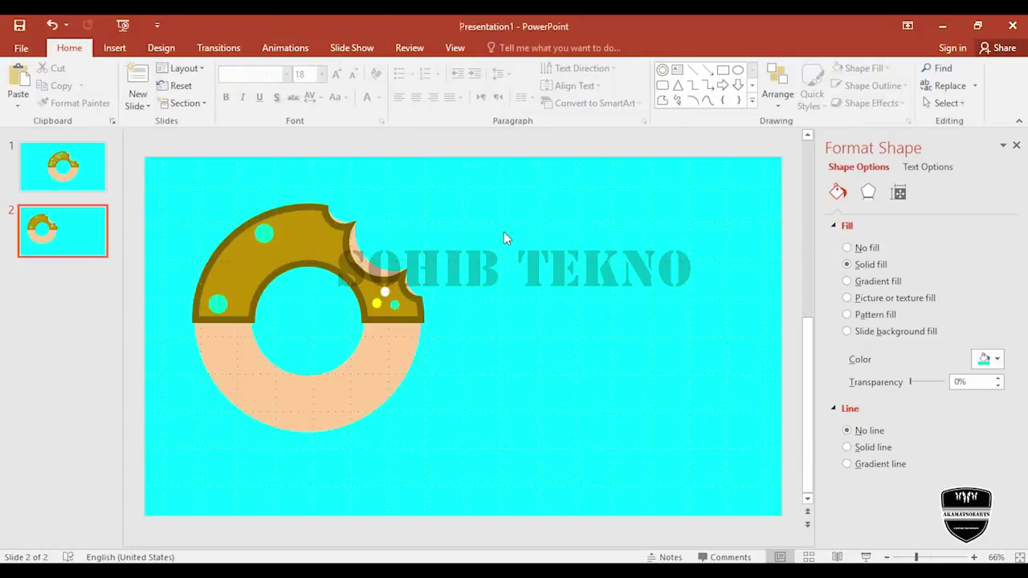
Step: Duplicate the yellow sprinkle and spread several copies across the left half of the icing
click(377, 302)
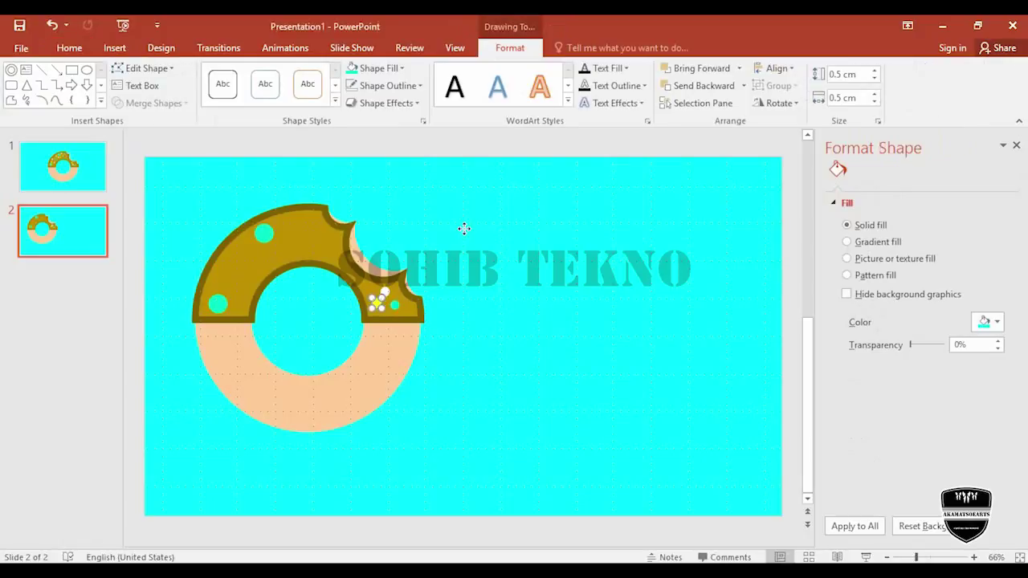
key(ctrl+d)
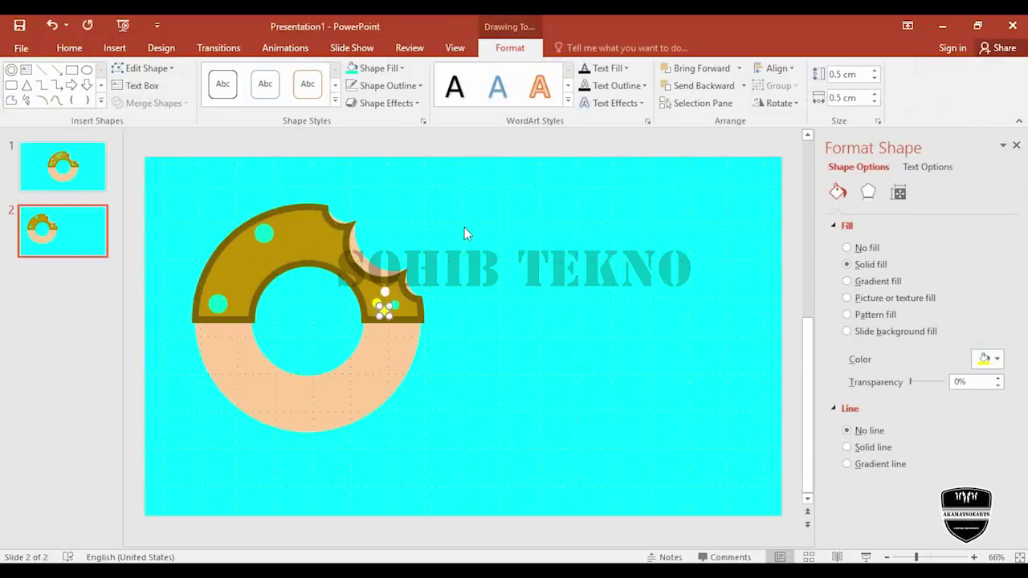
mouse_move(384, 299)
mouse_down()
mouse_move(385, 315)
mouse_move(285, 224)
mouse_up()
key(ctrl+d)
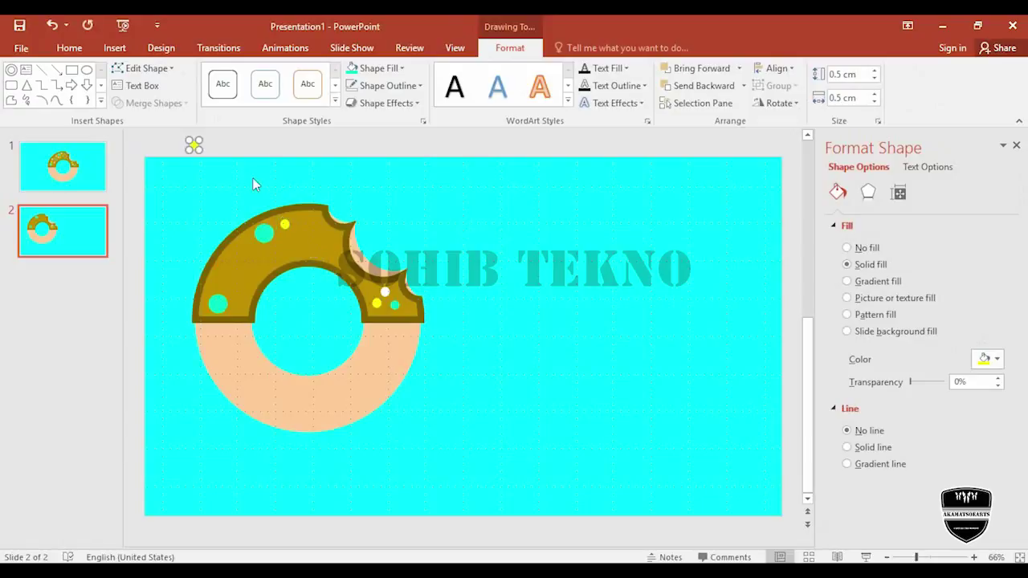
drag(195, 143, 248, 246)
mouse_move(368, 296)
ctrl+mouse_down()
mouse_move(211, 270)
mouse_move(228, 266)
ctrl+mouse_up()
drag(228, 264, 232, 282)
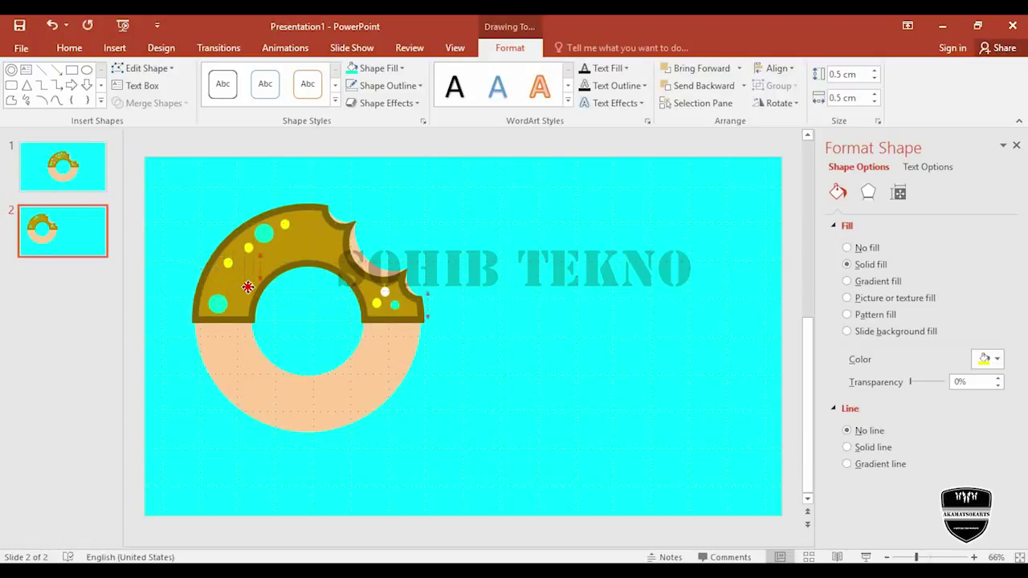
drag(232, 283, 248, 285)
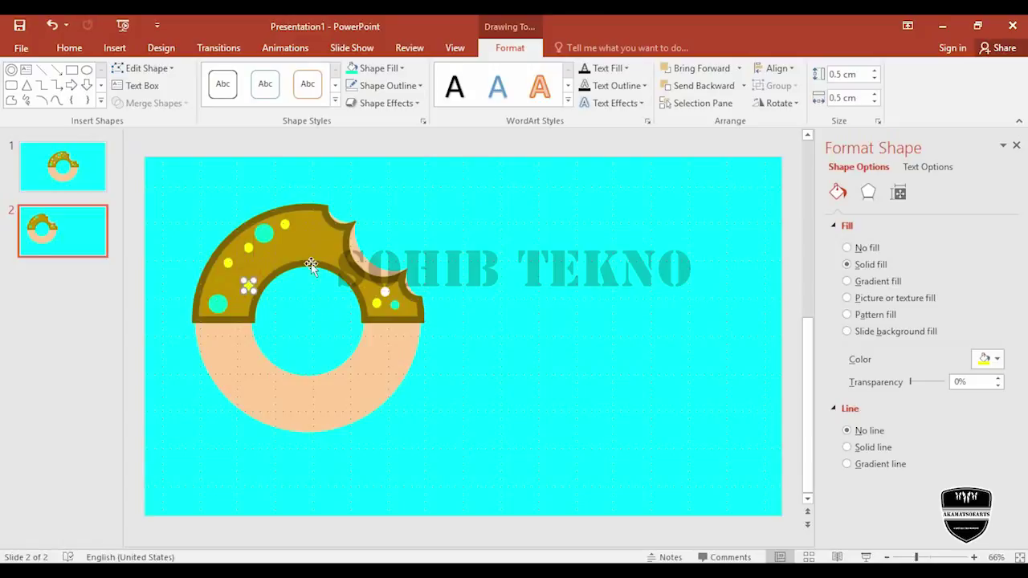
click(479, 230)
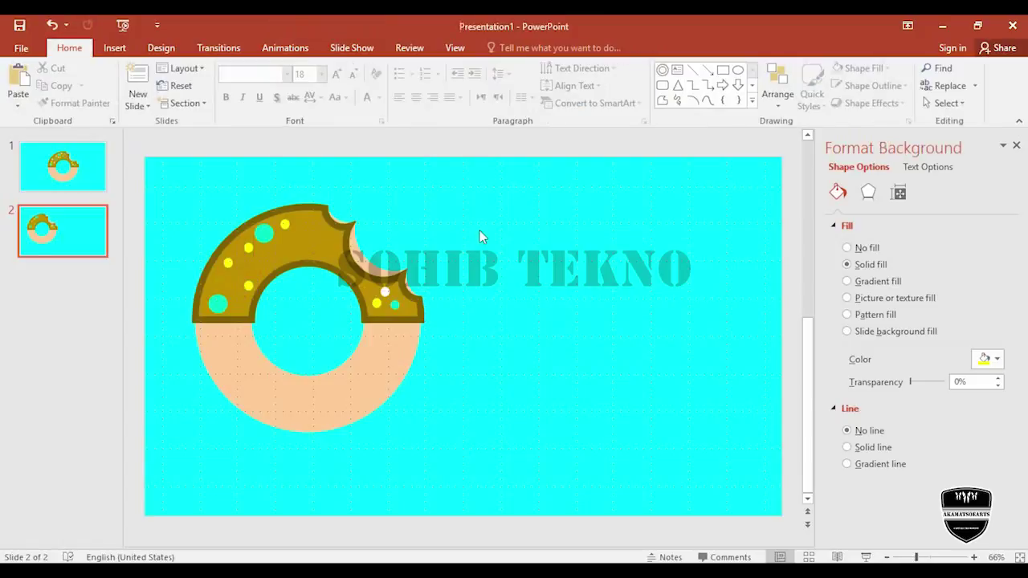
click(385, 293)
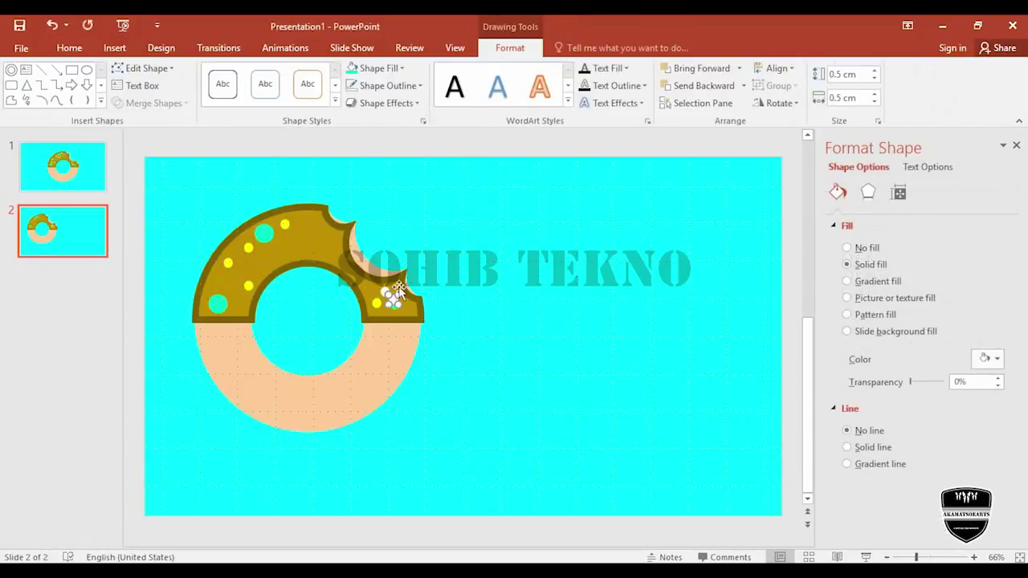
drag(393, 299, 227, 284)
click(477, 250)
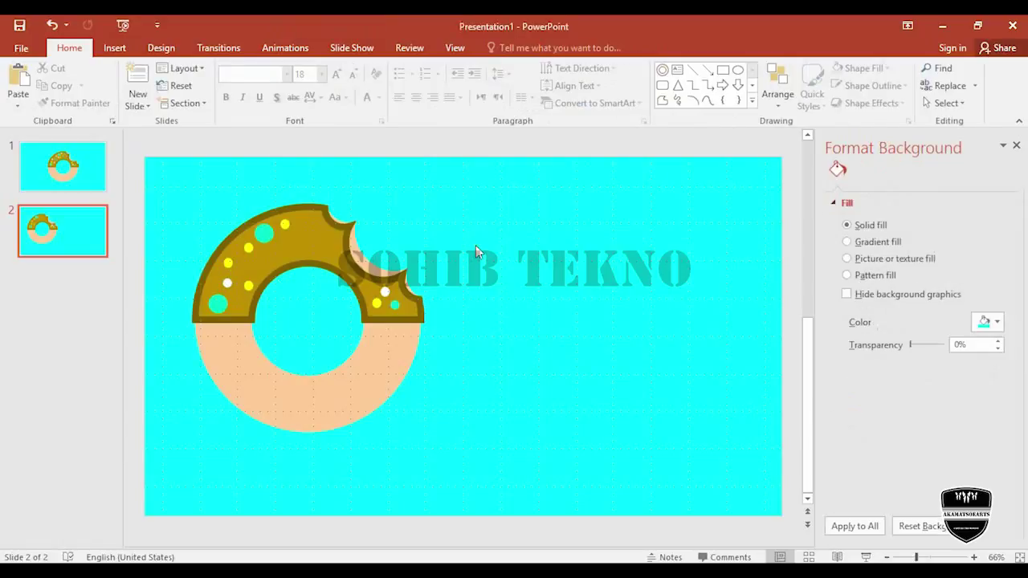
click(385, 291)
key(ctrl+d)
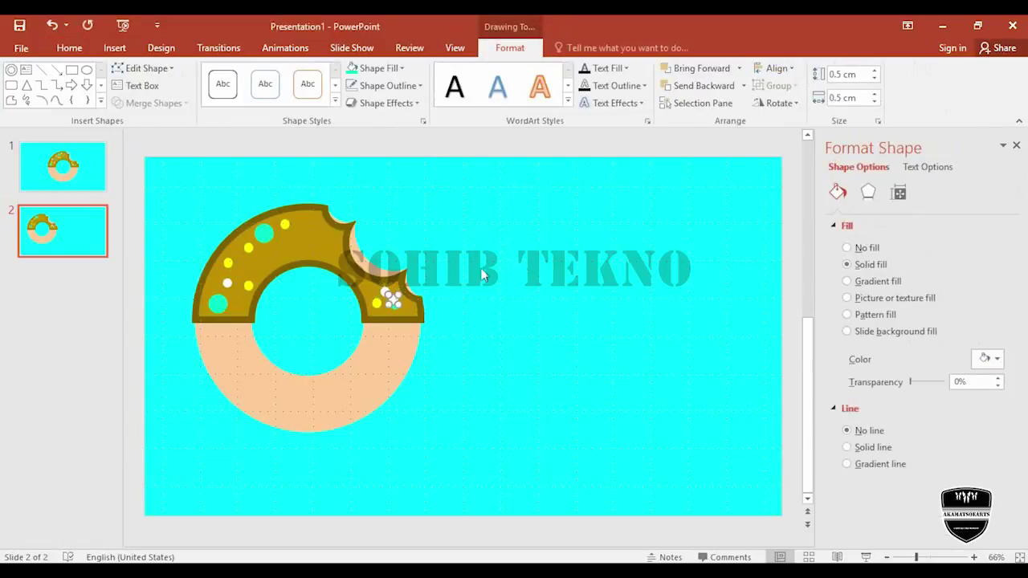
drag(392, 299, 394, 303)
drag(282, 238, 281, 238)
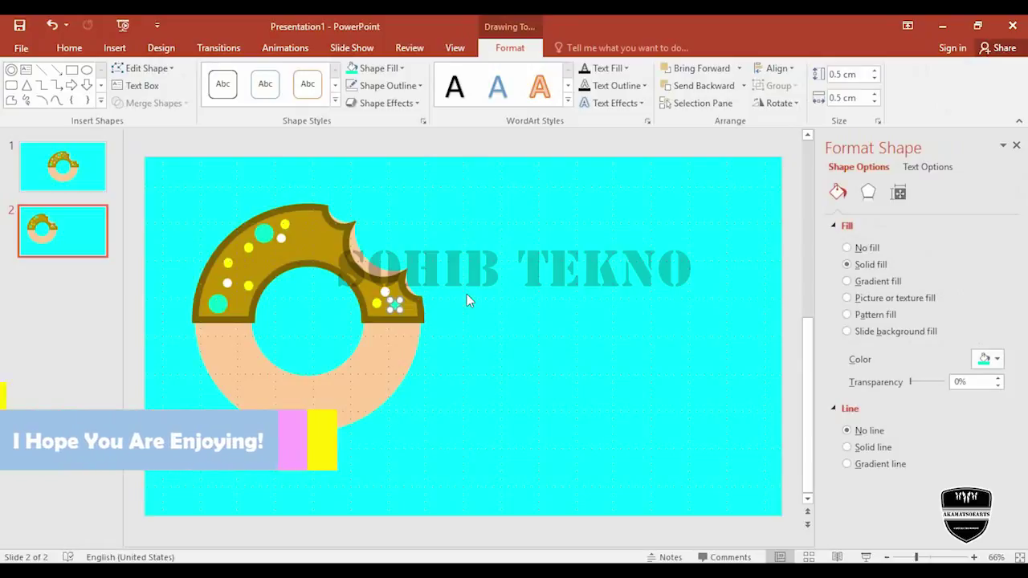
key(ctrl+z)
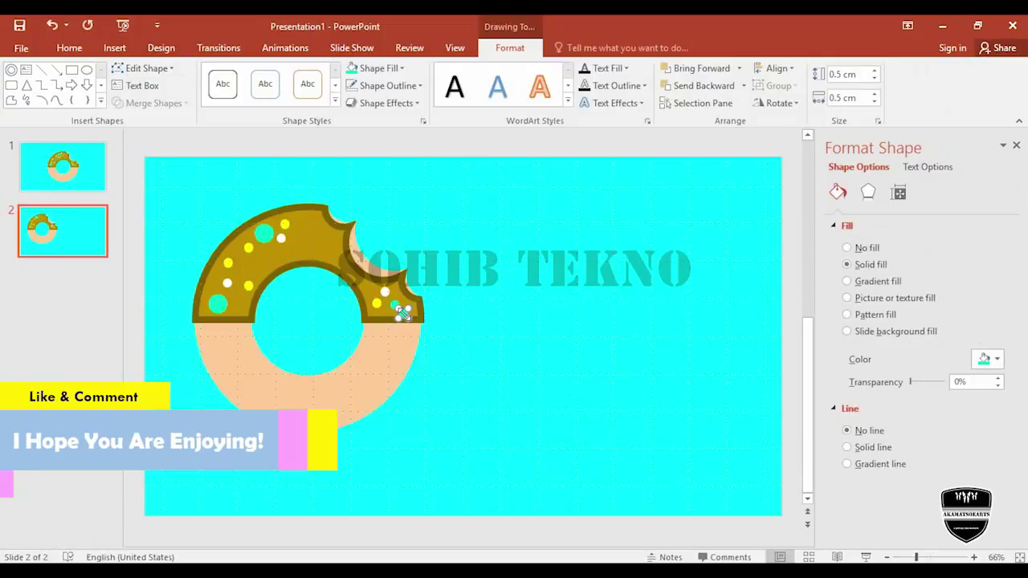
drag(392, 302, 313, 242)
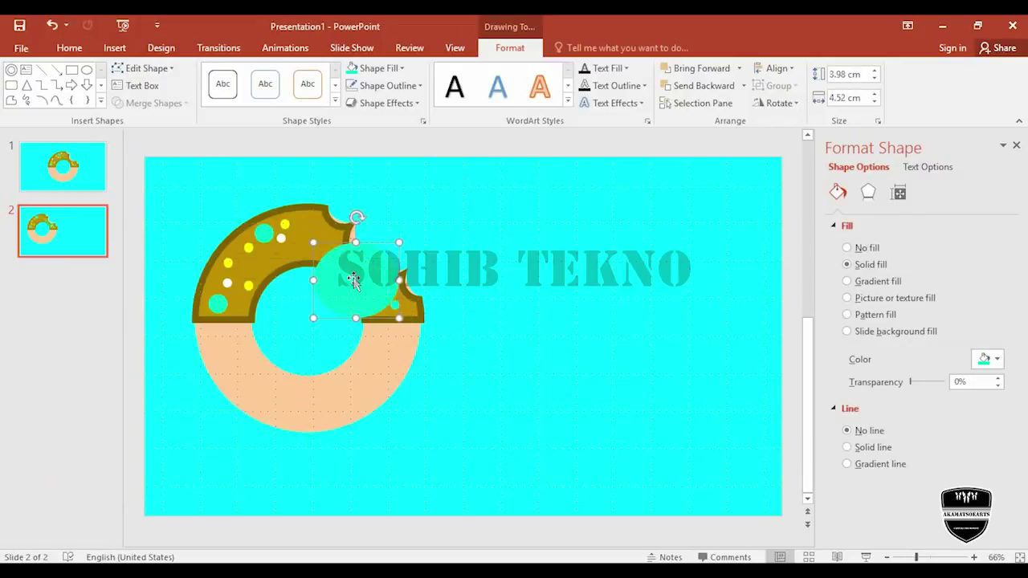
key(ctrl+z)
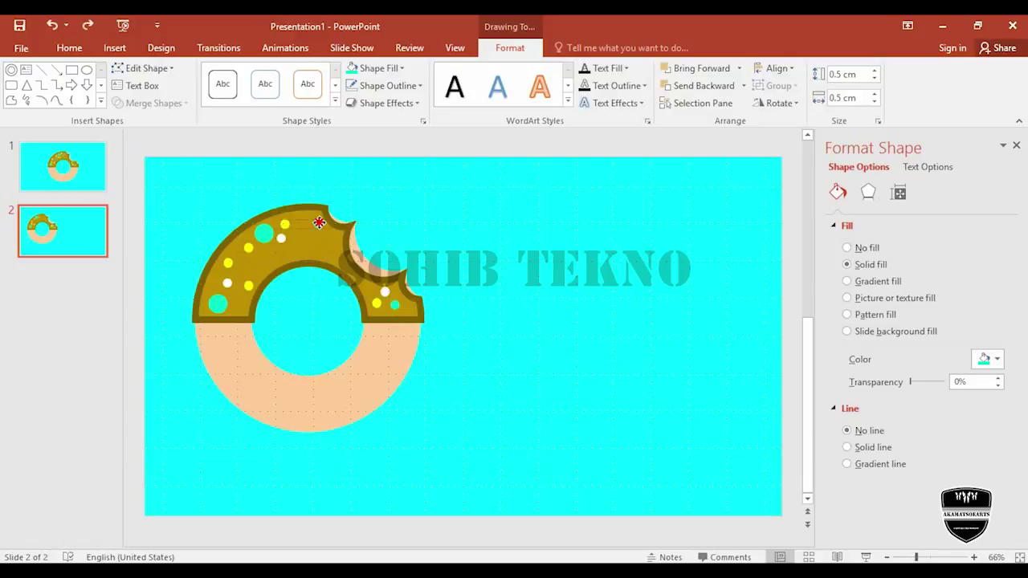
Step: Duplicate sprinkles, including a yellow one, and drag the copies onto the middle of the icing
drag(318, 223, 319, 224)
drag(319, 224, 240, 143)
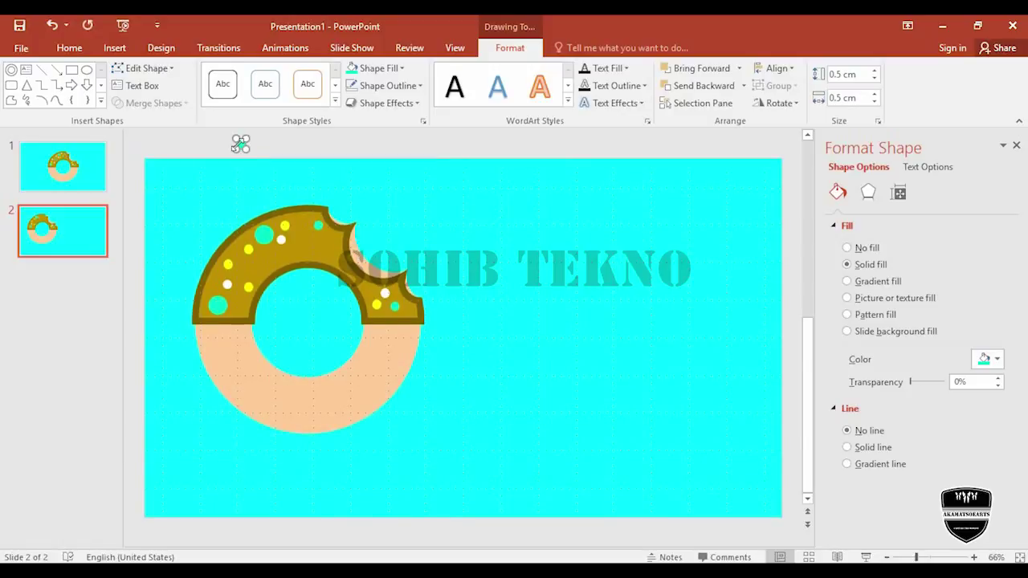
drag(240, 143, 246, 268)
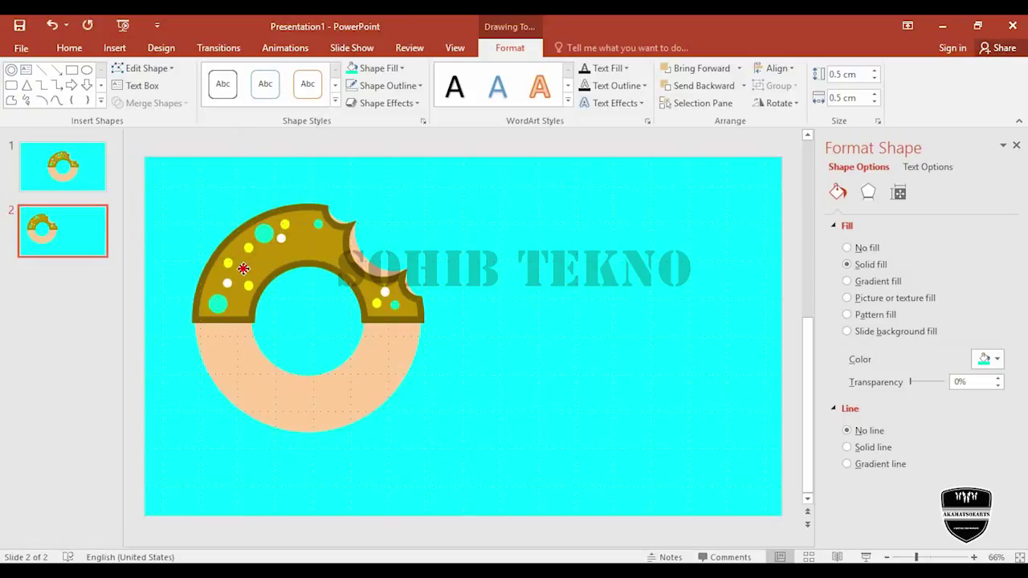
mouse_move(245, 261)
mouse_down()
mouse_move(168, 301)
mouse_move(312, 248)
mouse_up()
key(ctrl+d)
drag(378, 233, 276, 258)
click(285, 224)
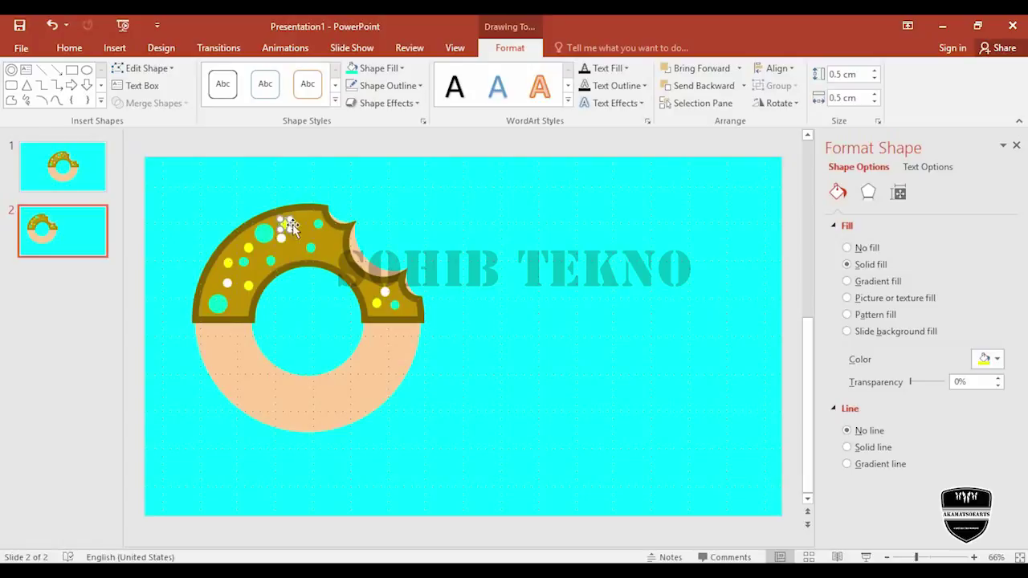
key(ctrl+d)
drag(293, 231, 377, 255)
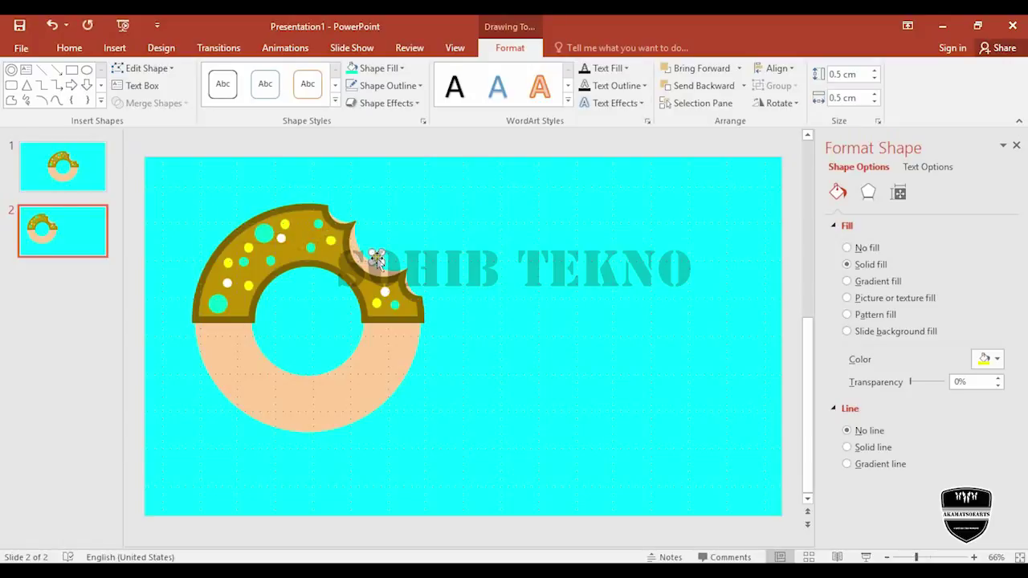
drag(377, 257, 292, 254)
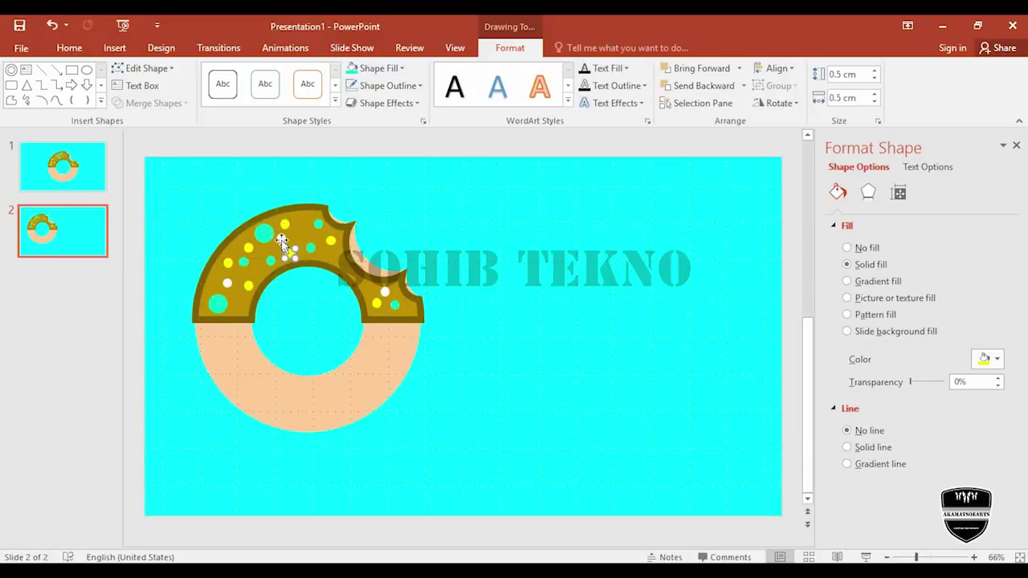
Step: Add two copies of the white sprinkle at different spots on the icing
click(280, 237)
key(ctrl+d)
drag(289, 247, 260, 266)
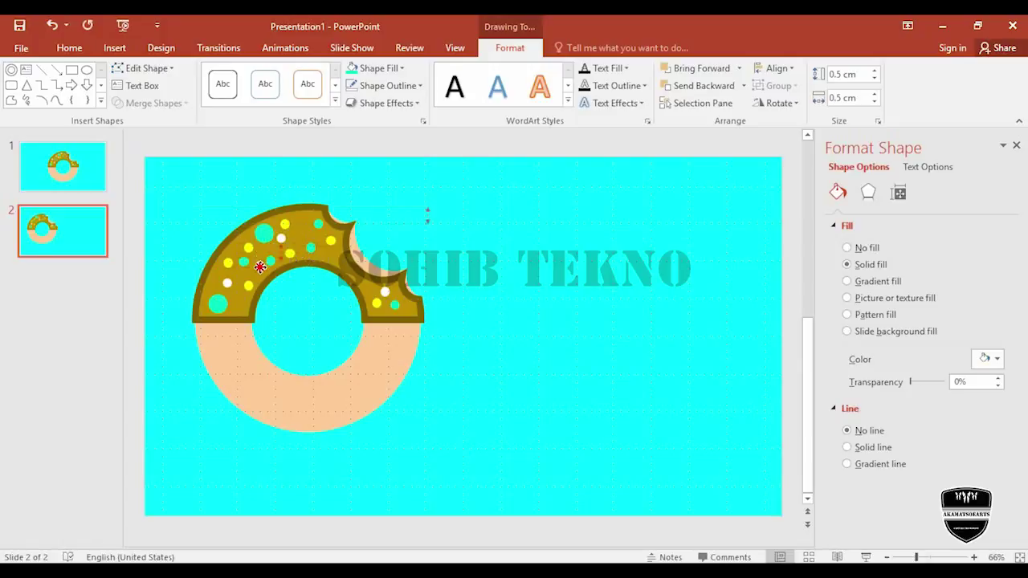
click(268, 255)
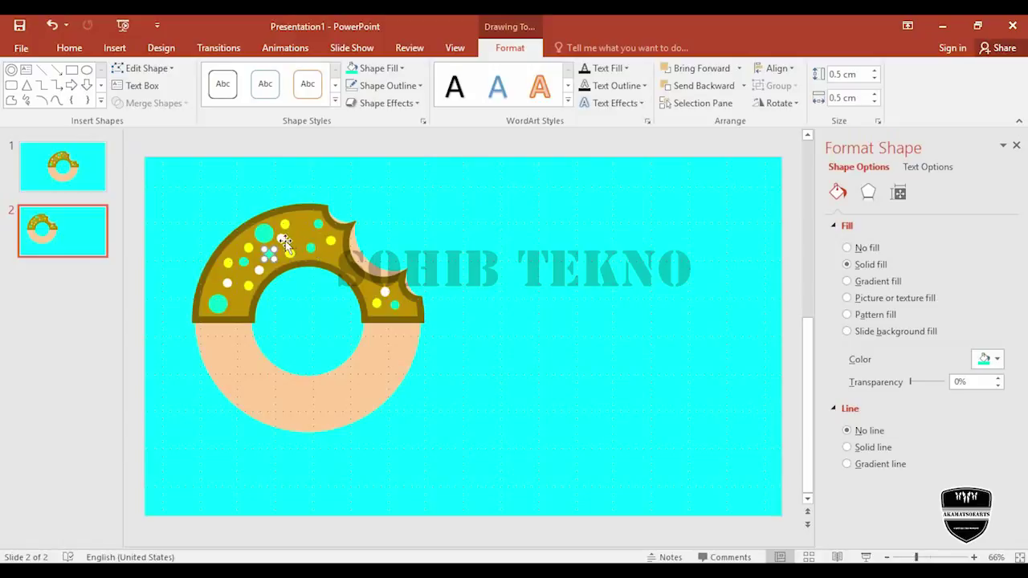
click(281, 238)
key(ctrl+d)
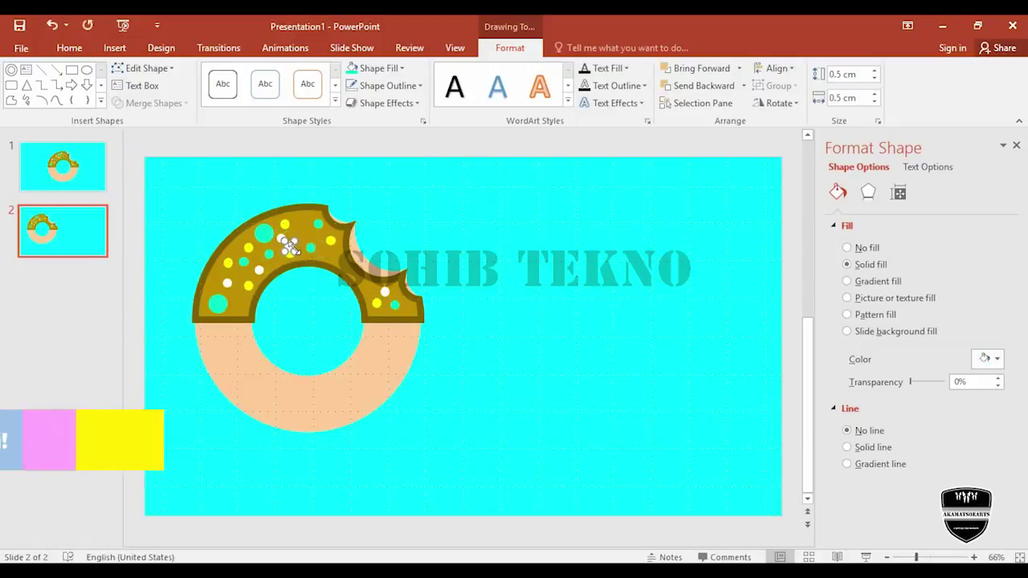
drag(291, 246, 303, 233)
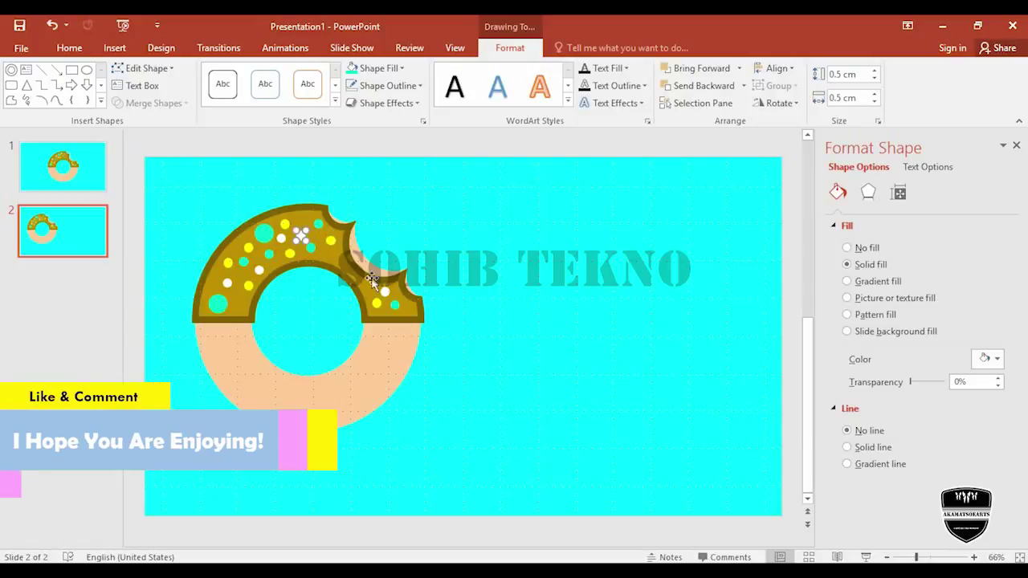
Step: Check the teal and yellow sprinkles, undoing a stray move, then deselect everything
click(320, 230)
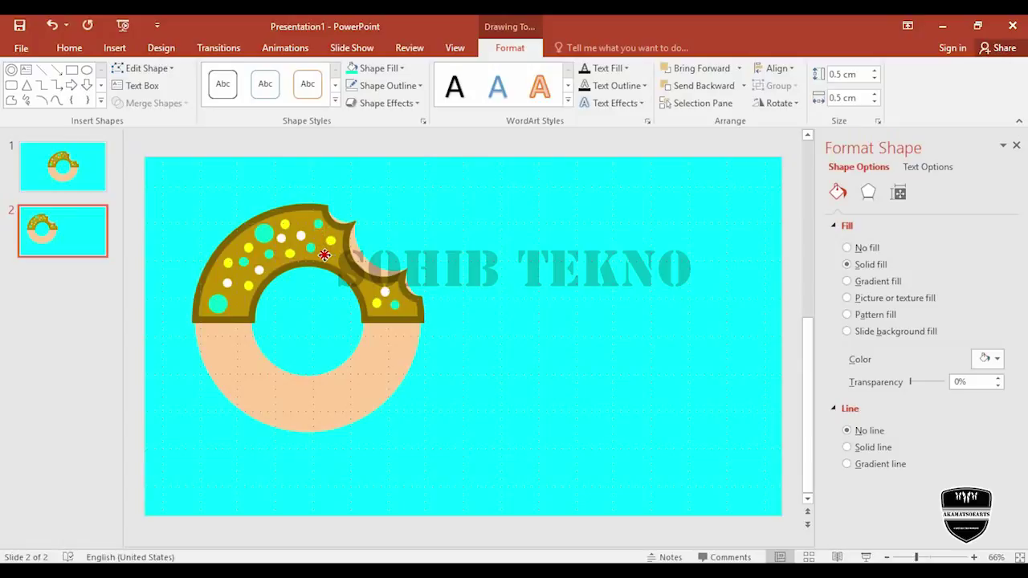
drag(323, 255, 331, 241)
key(ctrl+z)
click(311, 247)
click(299, 249)
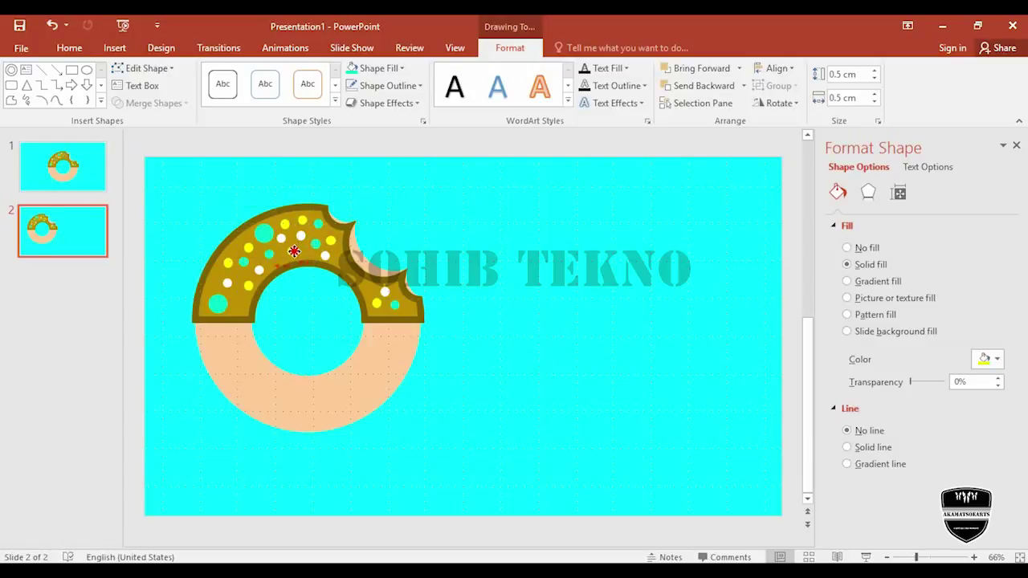
click(514, 233)
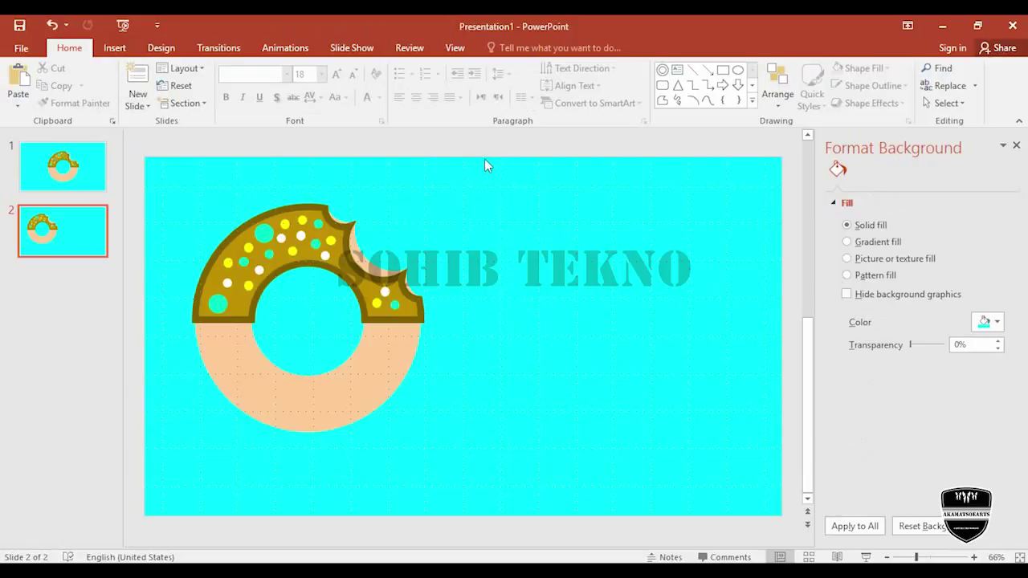
Step: Box-select the ring, icing and all sprinkles and group them into one 12 × 12 cm object
drag(484, 162, 159, 498)
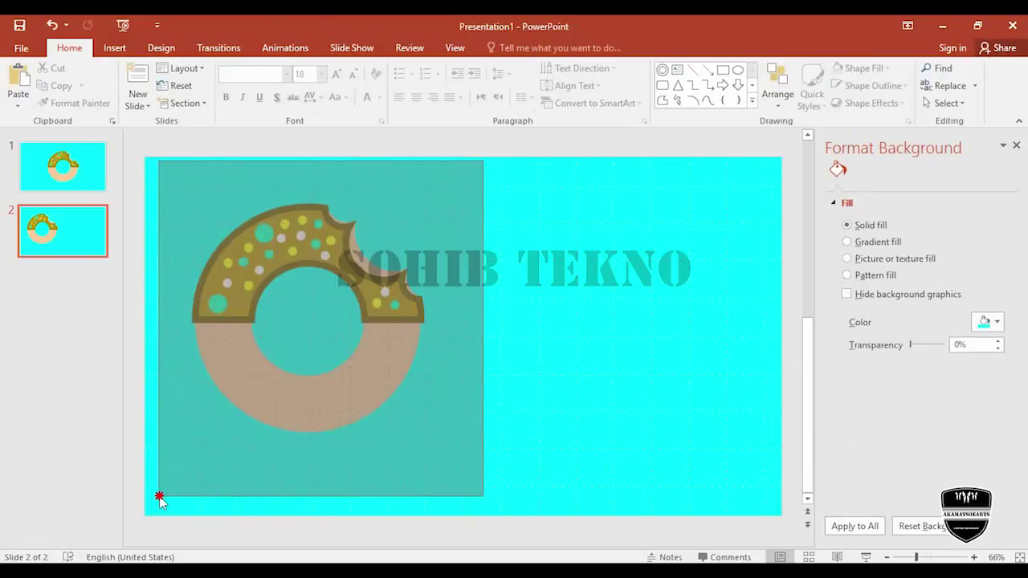
right_click(386, 363)
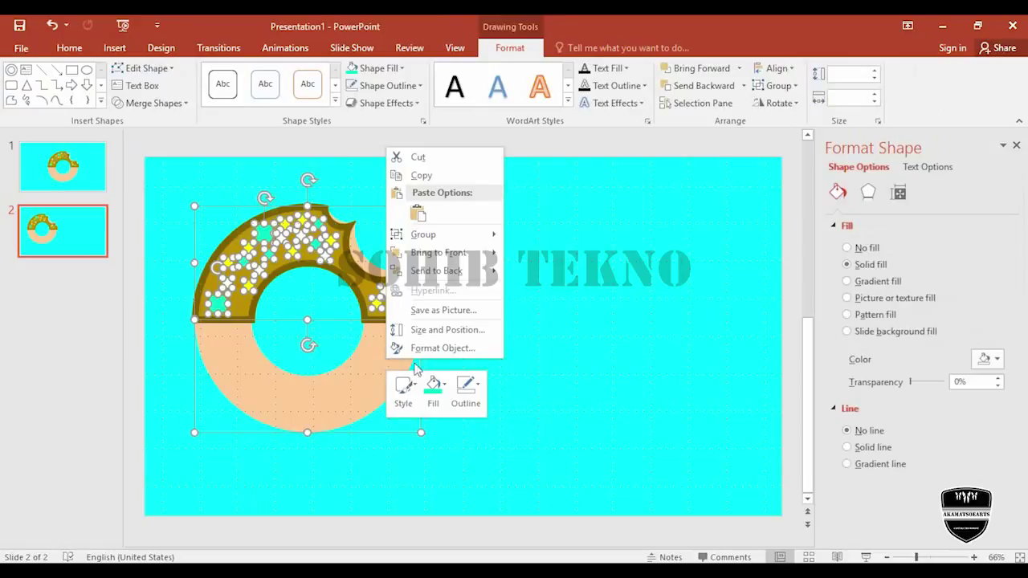
mouse_move(486, 234)
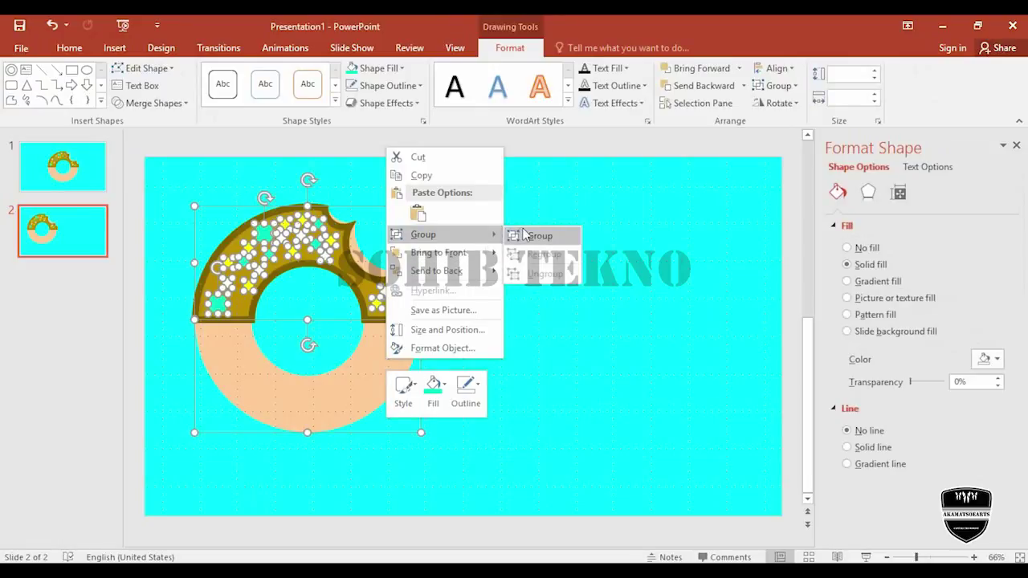
click(524, 235)
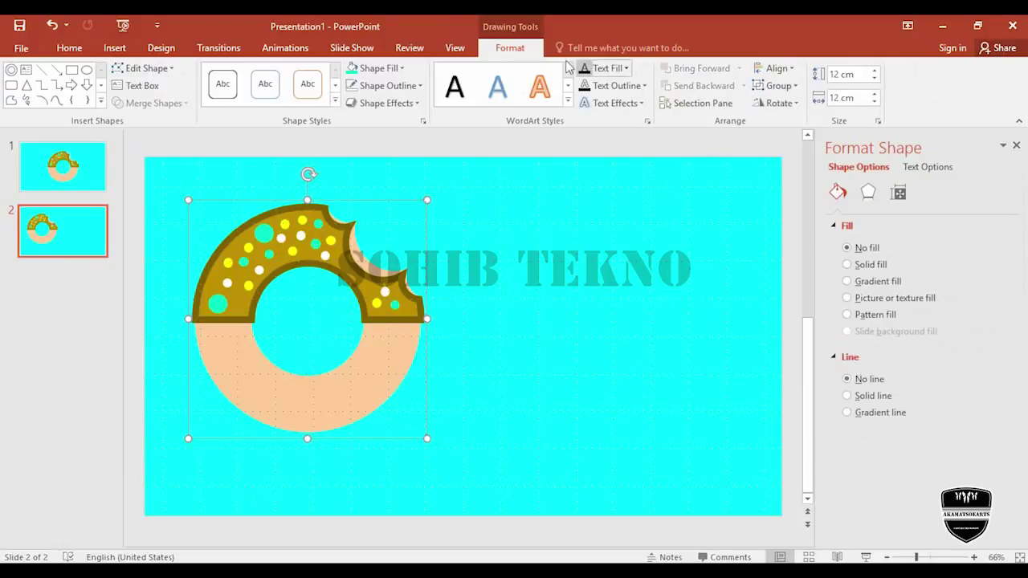
Step: Apply Align Center and Align Middle so the donut group sits in the slide's exact center
click(69, 55)
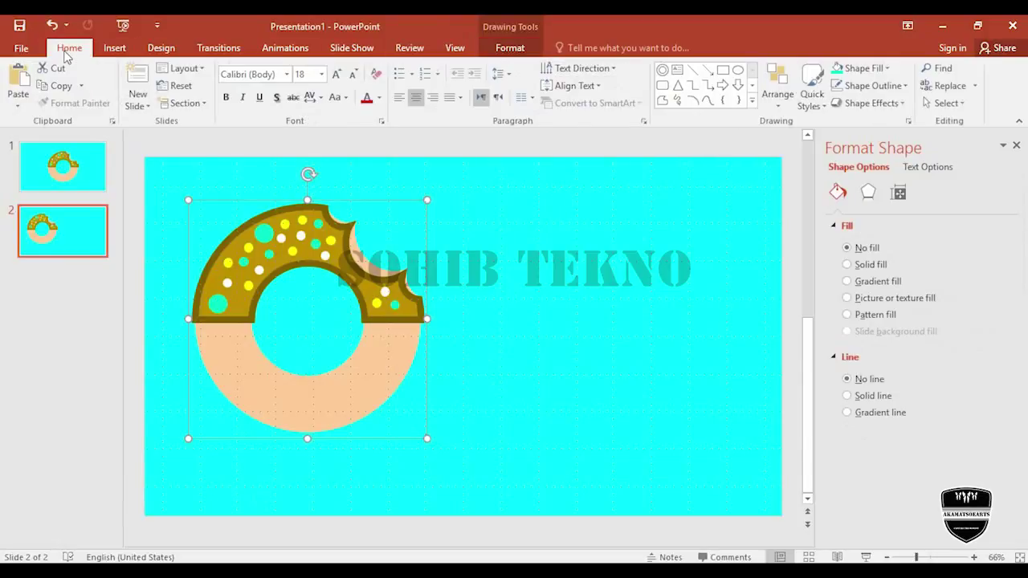
click(772, 106)
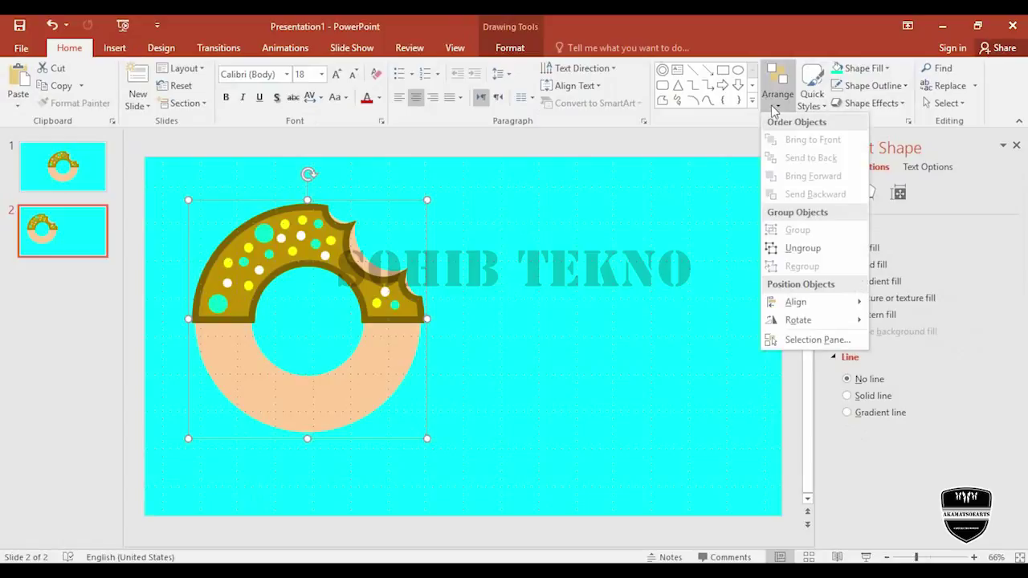
mouse_move(827, 302)
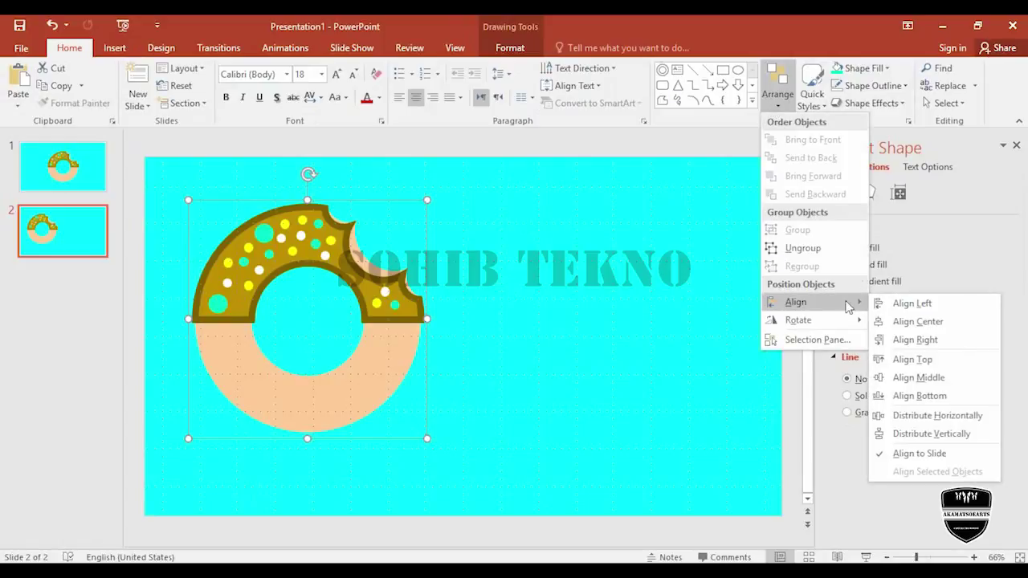
click(908, 322)
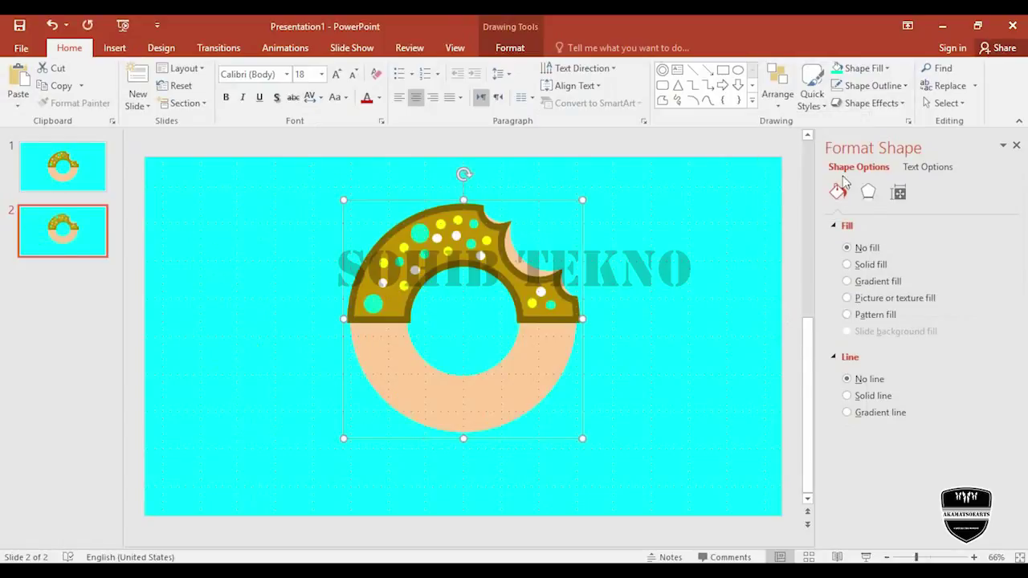
click(777, 113)
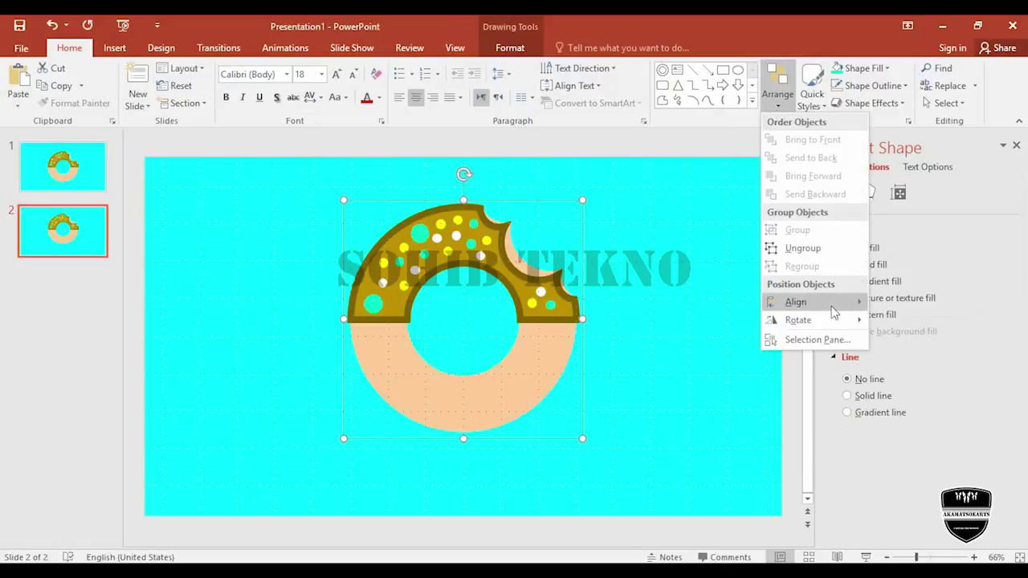
mouse_move(860, 302)
click(920, 377)
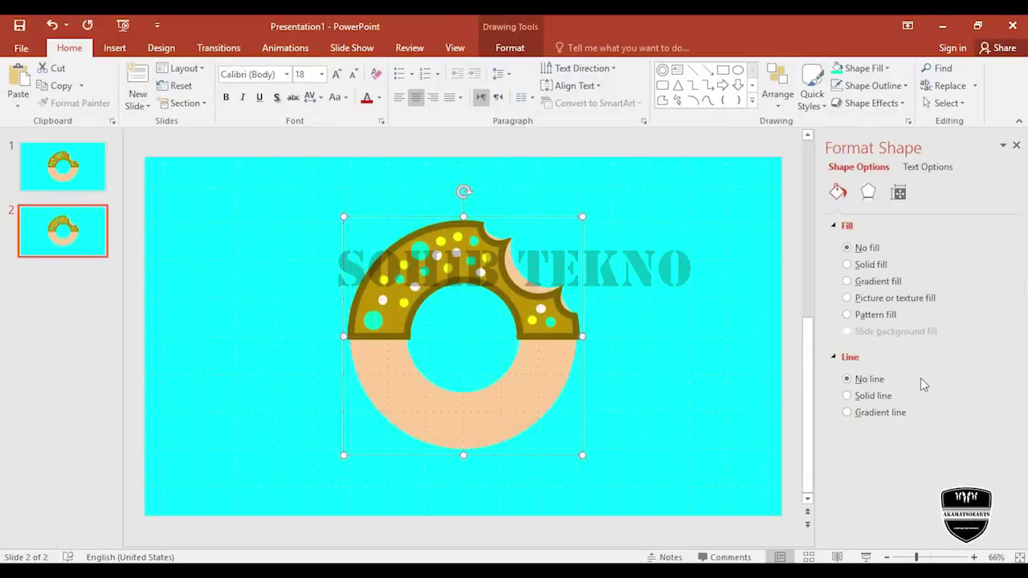
click(740, 283)
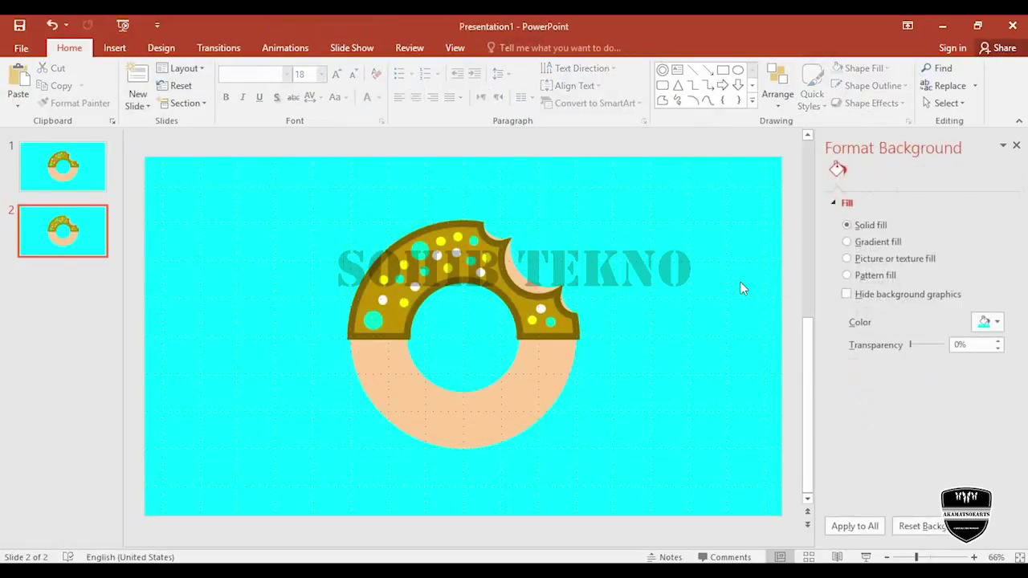